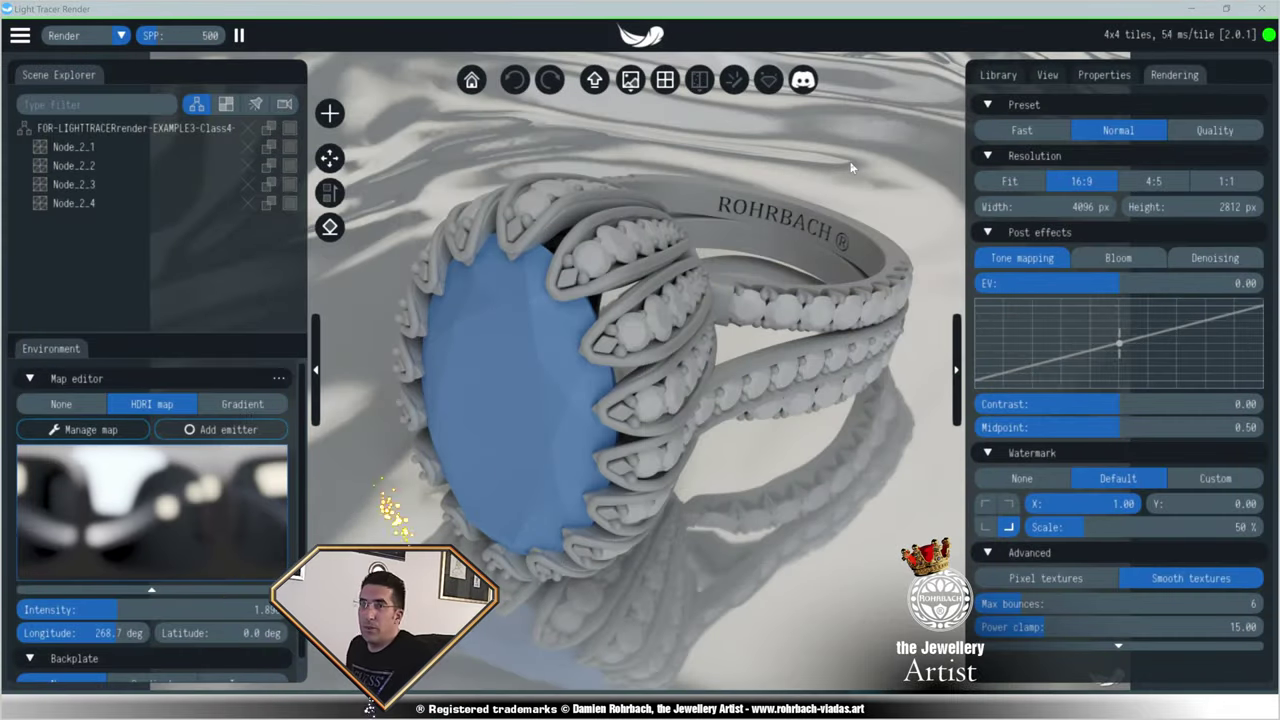
- Collapse and reopen the scene explorer and briefly open the basic shapes panel
mouse_move(1270, 36)
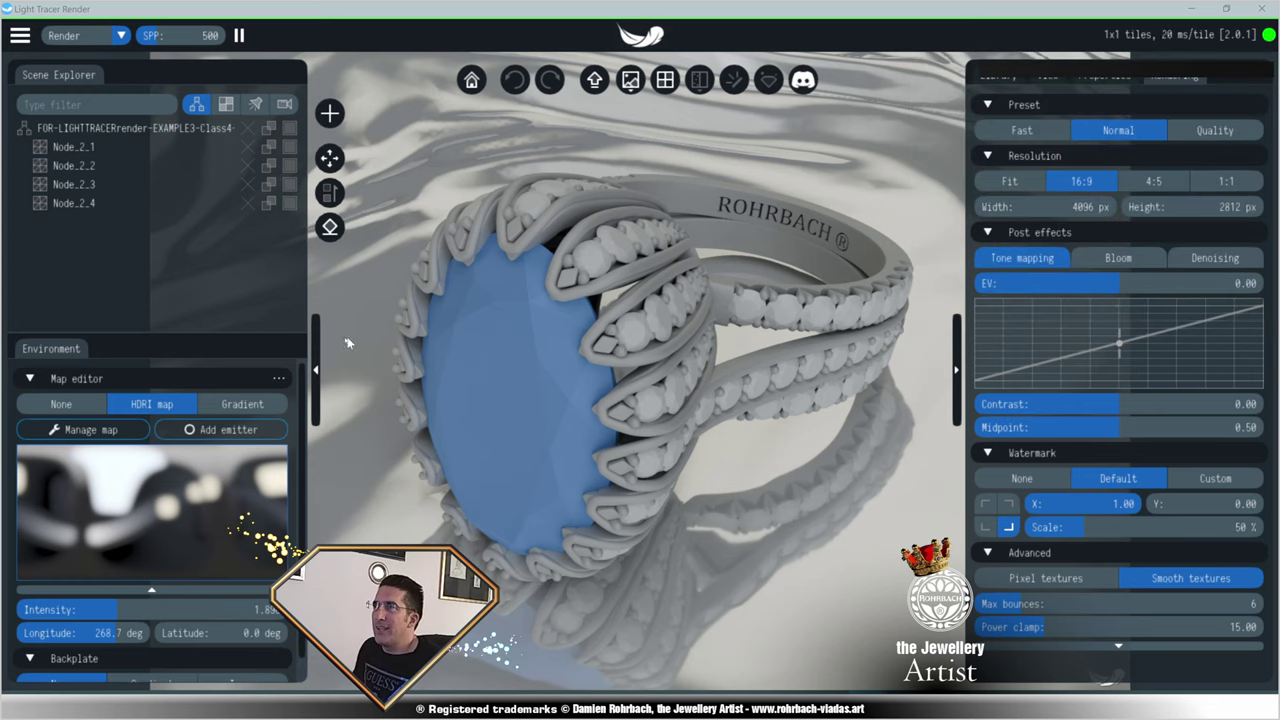
left_click(316, 326)
left_click(22, 113)
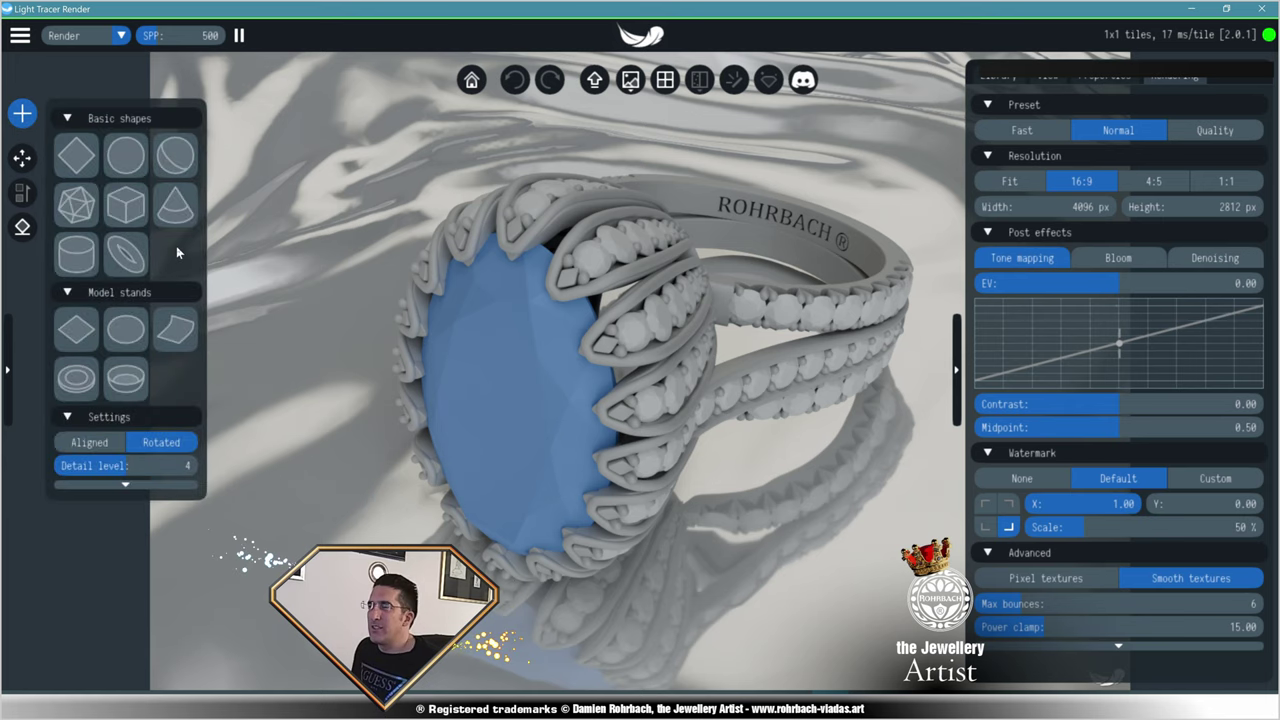
left_click(21, 116)
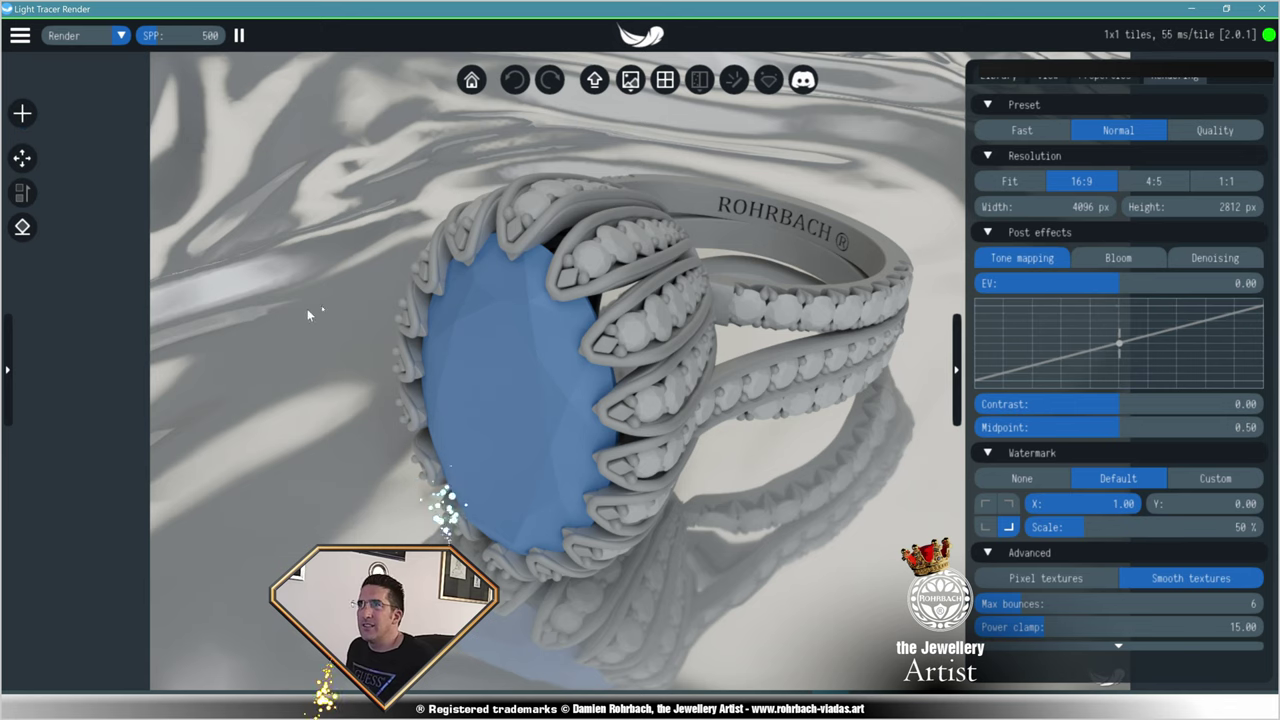
left_click(14, 332)
- Orbit and zoom around the ring to inspect it from low, side and overhead angles
mouse_move(1270, 36)
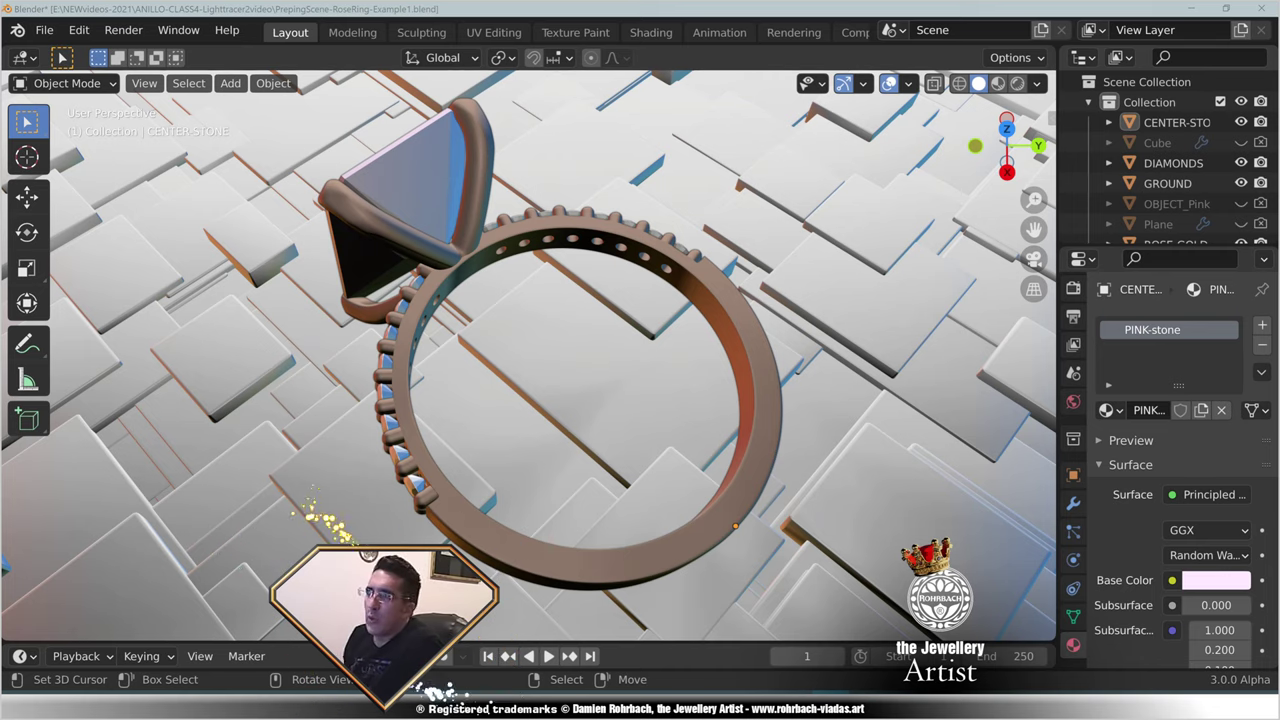
middle_click_drag(383, 710, 719, 296)
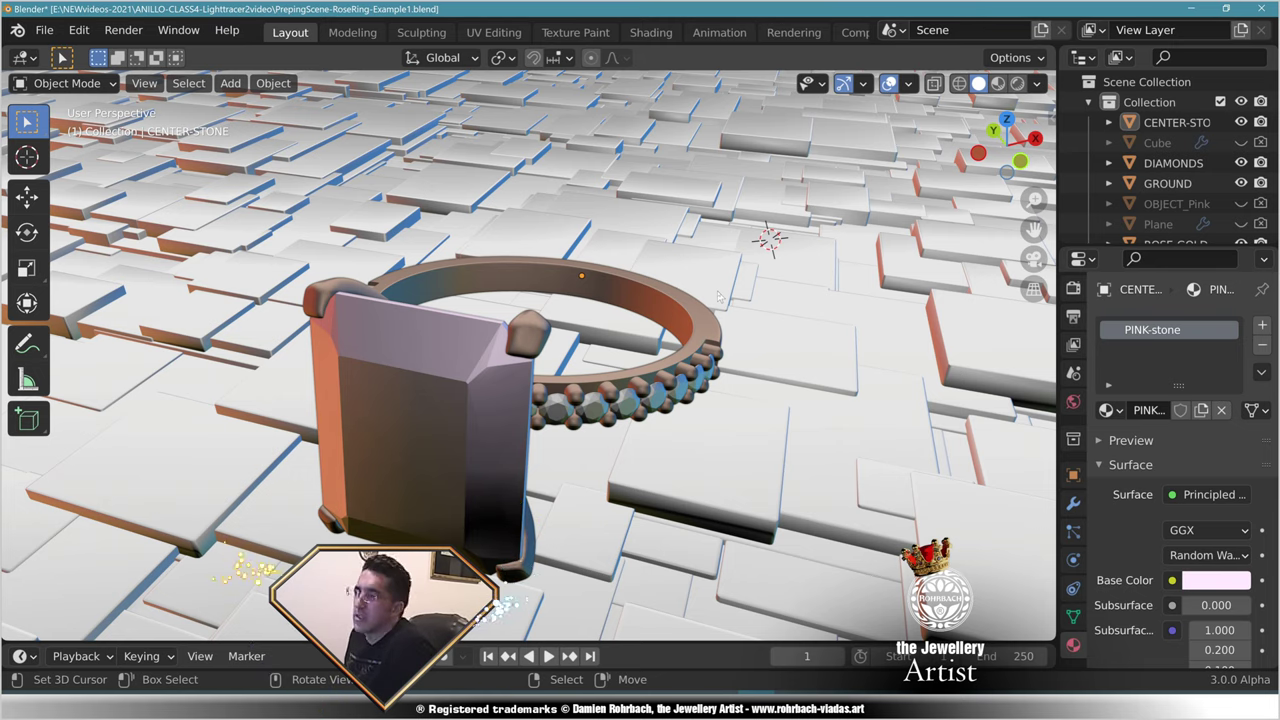
middle_click_drag(717, 296, 623, 344)
middle_click_drag(778, 290, 564, 318)
scroll(564, 318, "up", 4)
scroll(585, 247, "down", 4)
middle_click_drag(585, 247, 586, 386)
scroll(586, 386, "up", 2)
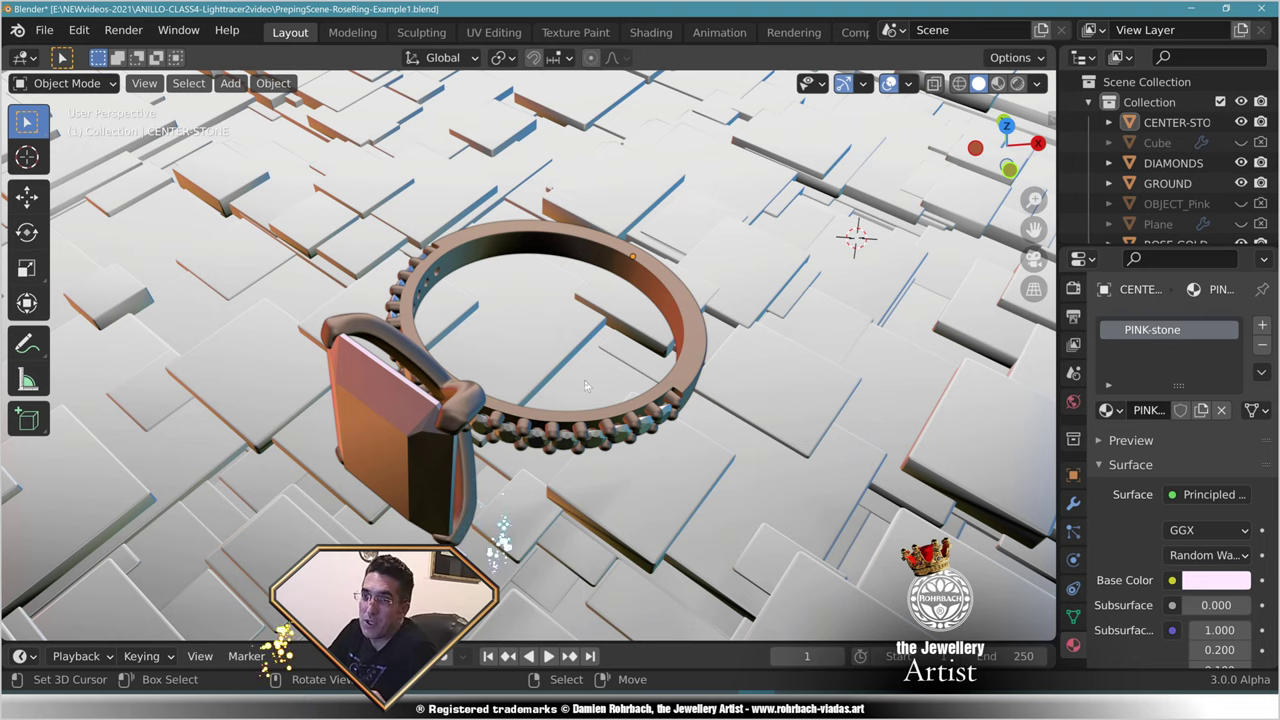
middle_click_drag(730, 323, 760, 330)
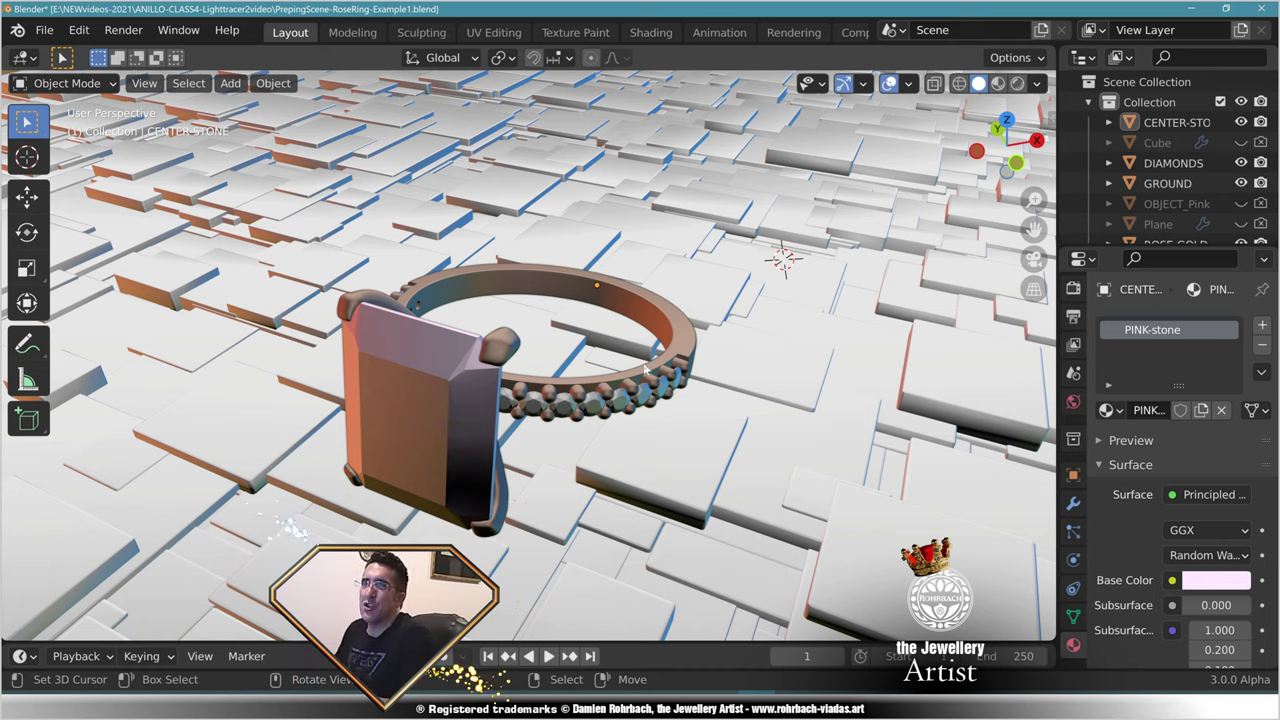
middle_click_drag(645, 367, 577, 397)
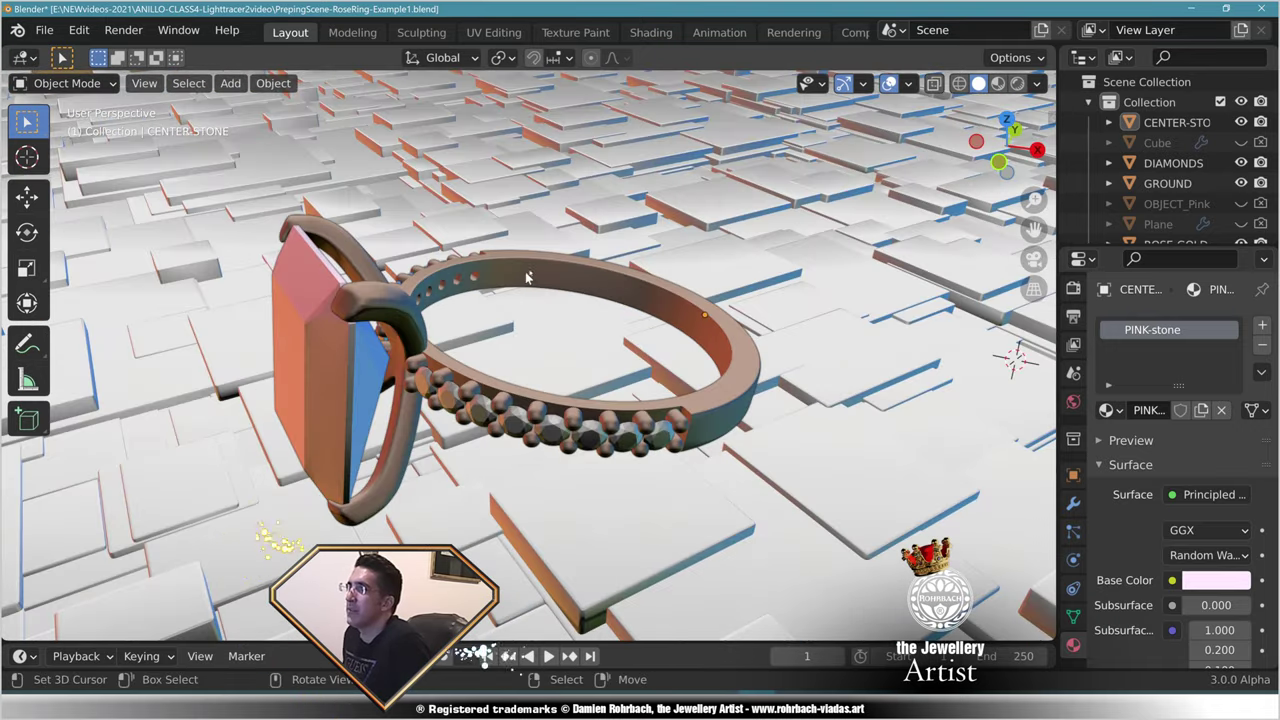
- Select the centre stone, DIAMONDS, GROUND and ROSE-GOLD-RING objects together
left_click(567, 430)
left_click(632, 440)
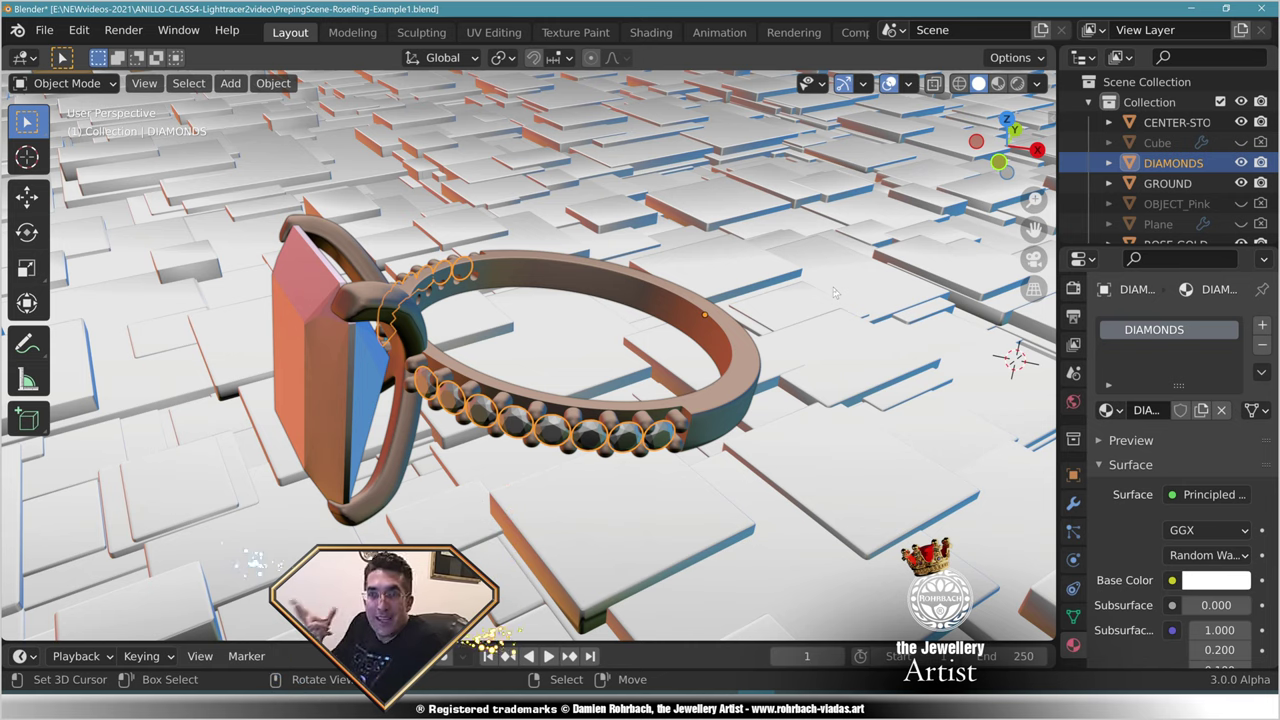
left_click(876, 373)
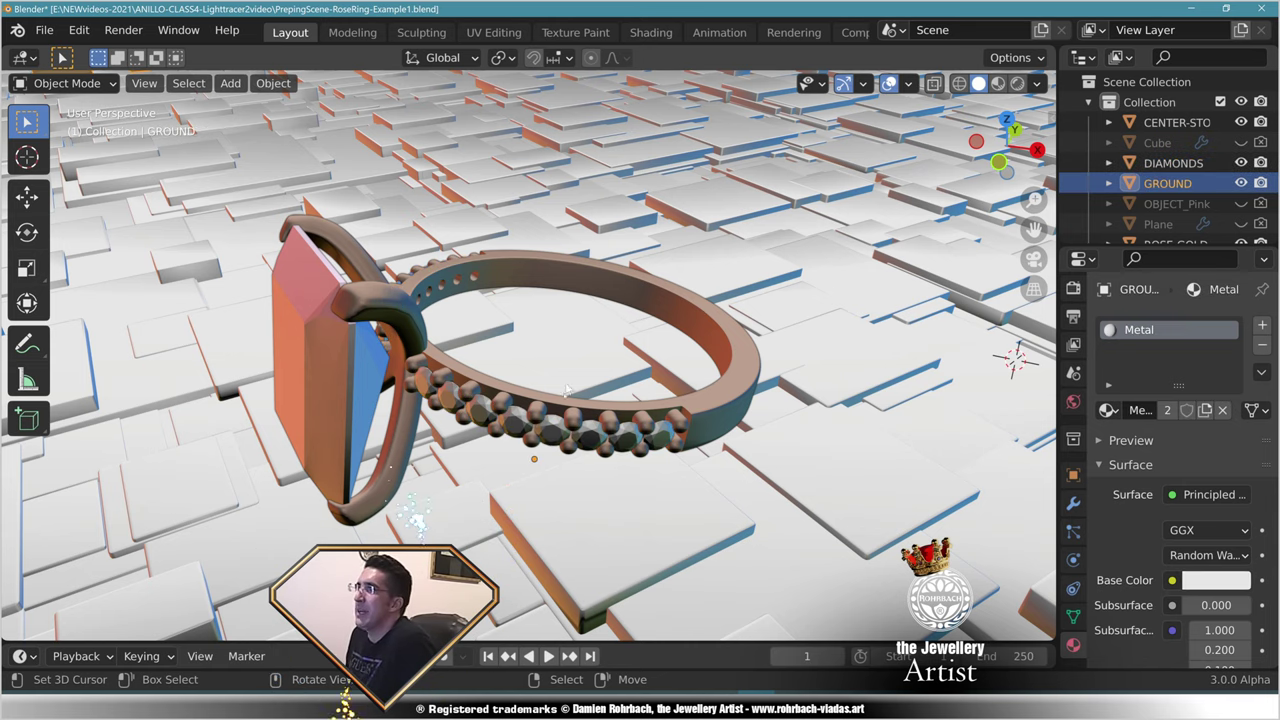
left_click(345, 380)
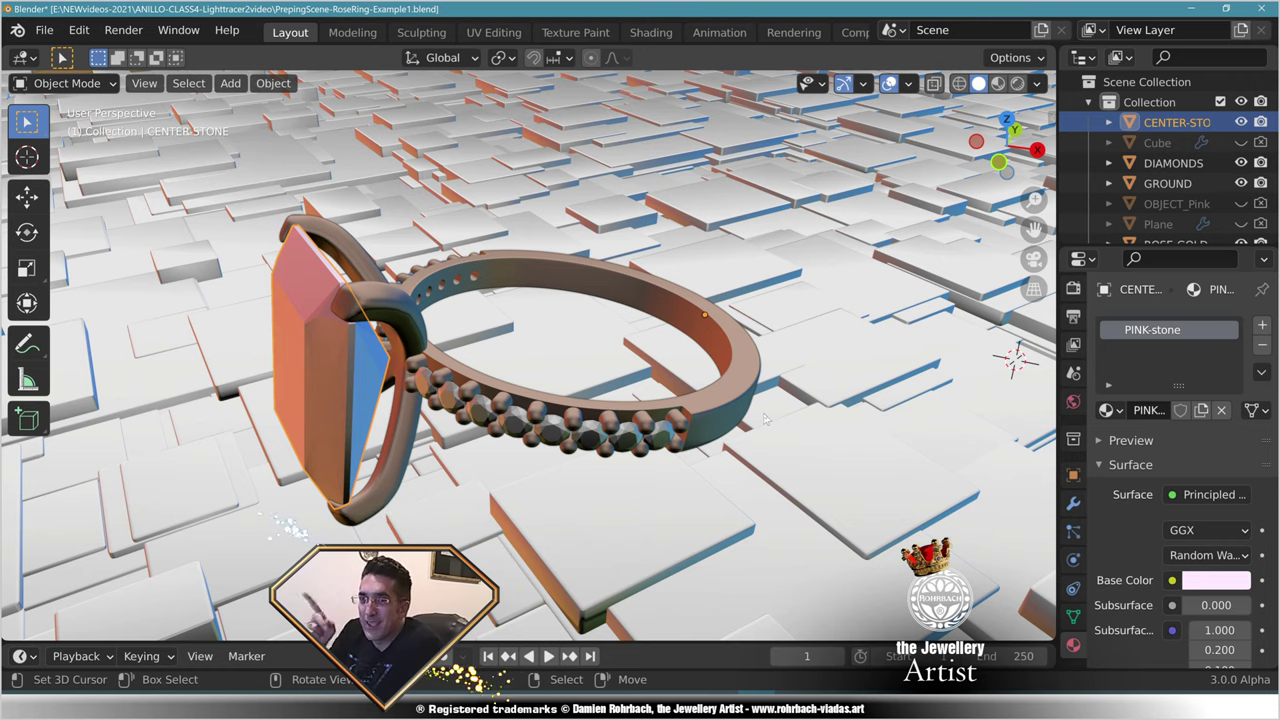
scroll(977, 243, "down", 3)
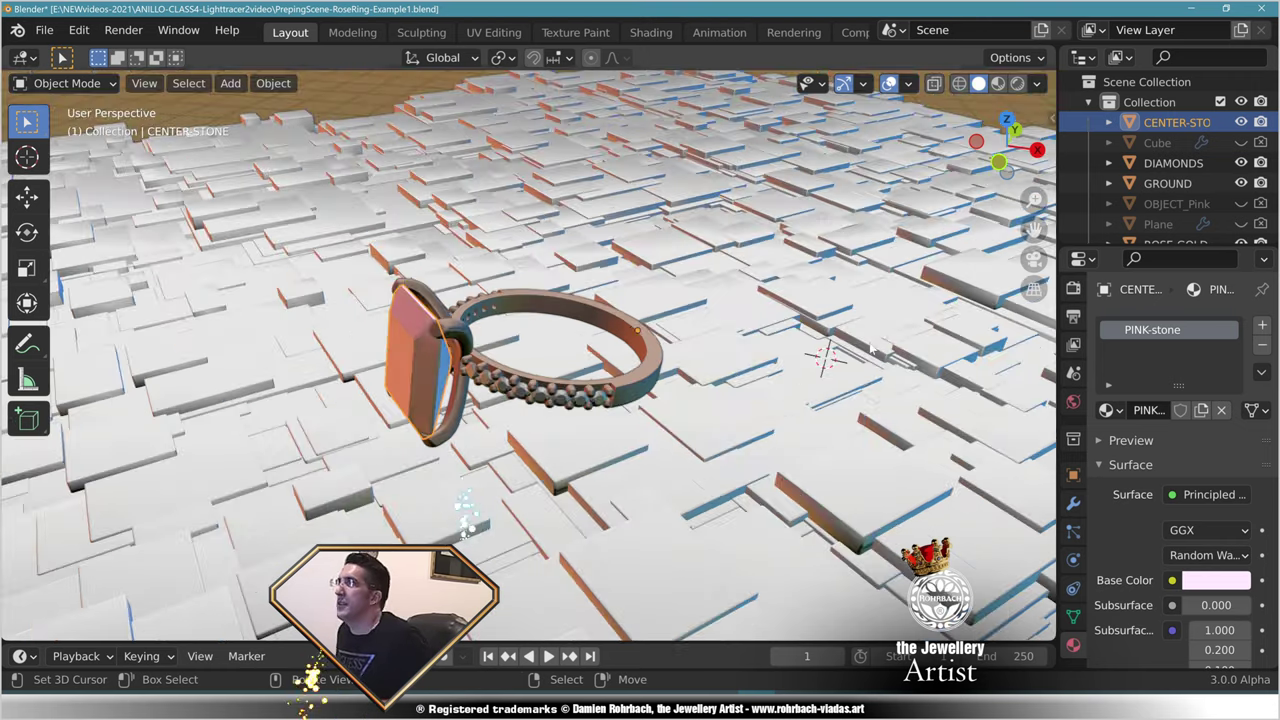
left_click(1167, 183, "shift")
scroll(1165, 200, "down", 1)
left_click(1162, 225, "ctrl")
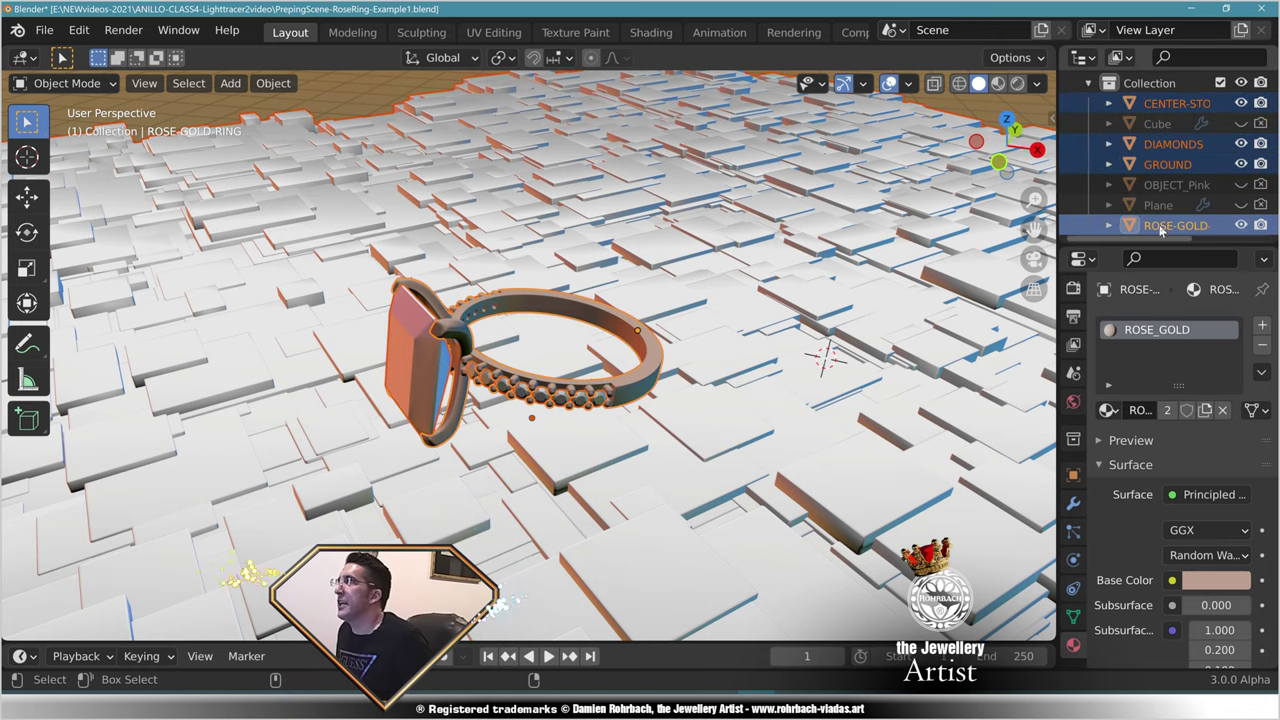
- Start a Wavefront (.obj) export from the File > Export menu
left_click(44, 30)
mouse_move(75, 324)
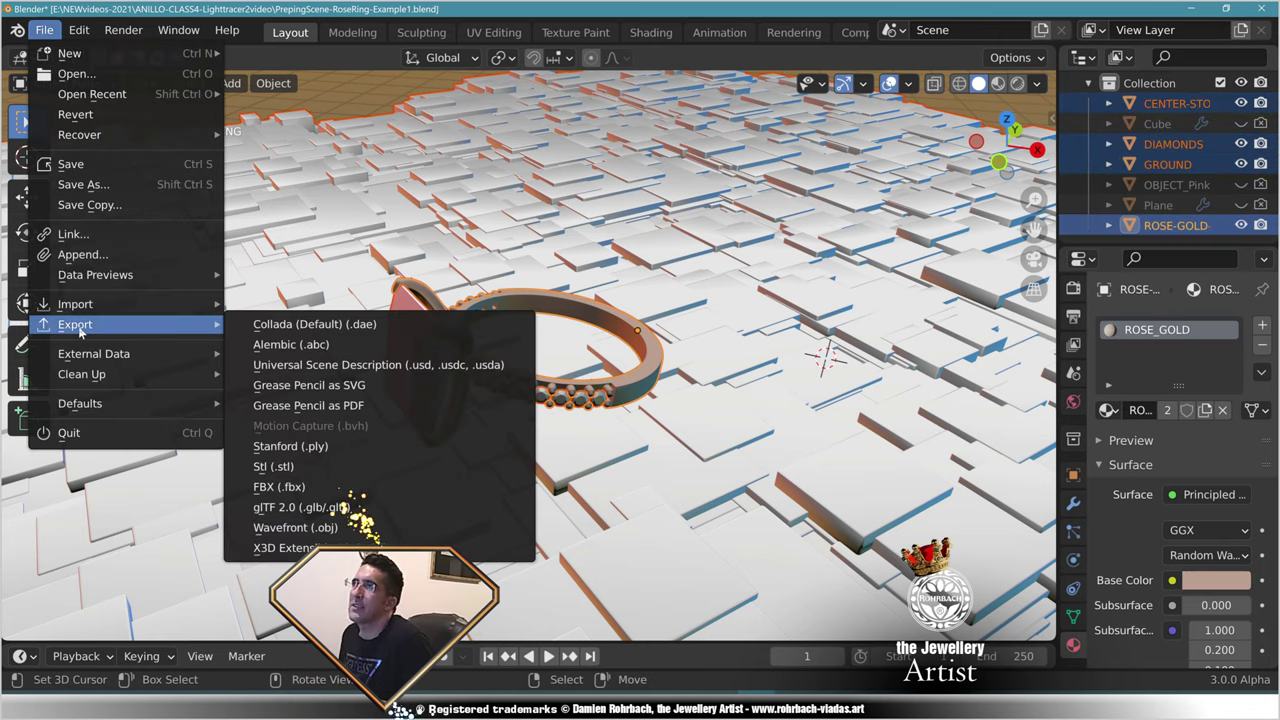
left_click(333, 530)
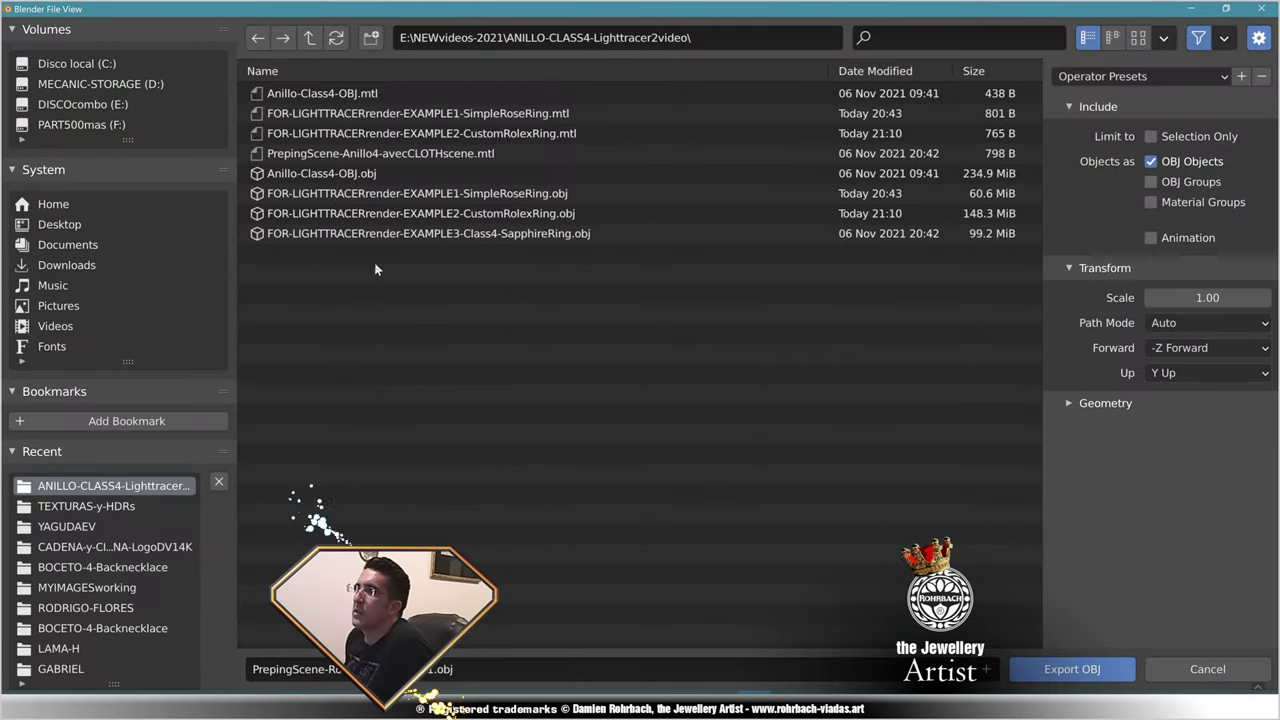
- Export only the selected objects as FOR-LIGHTTRACERrender-EXAMPLE1-SimpleRoseRing.obj
left_click(437, 115)
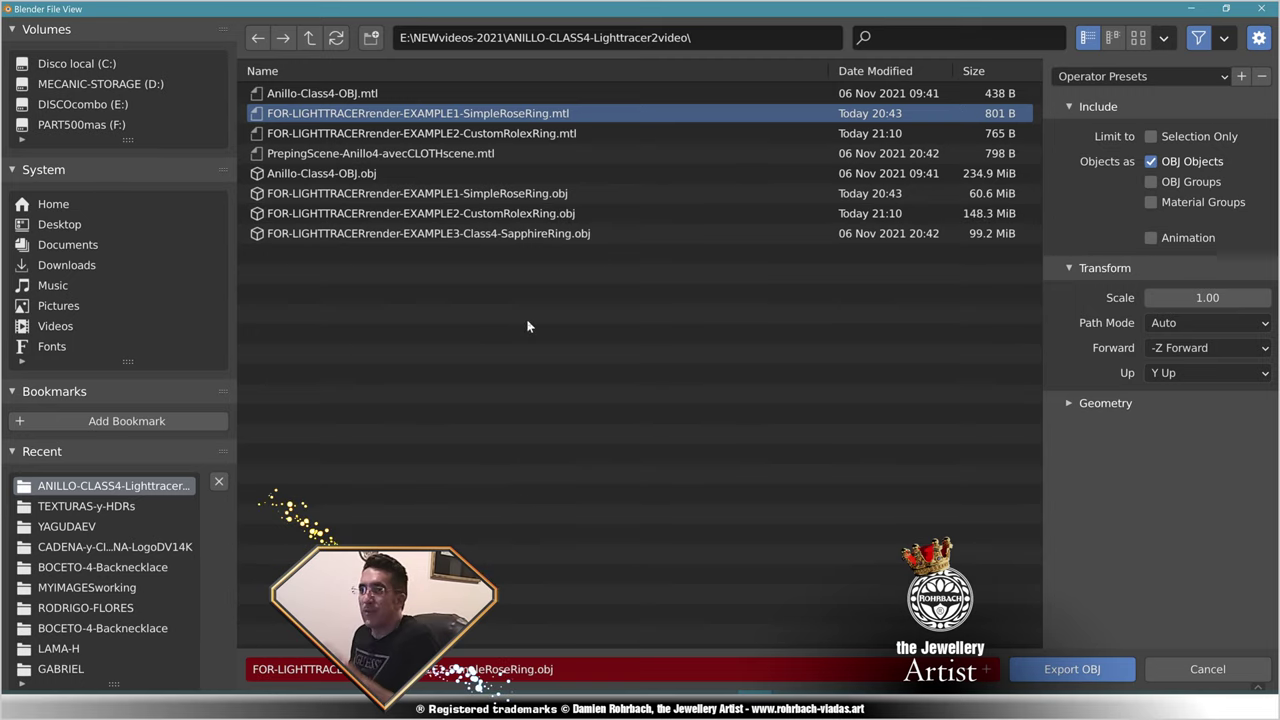
left_click(1151, 136)
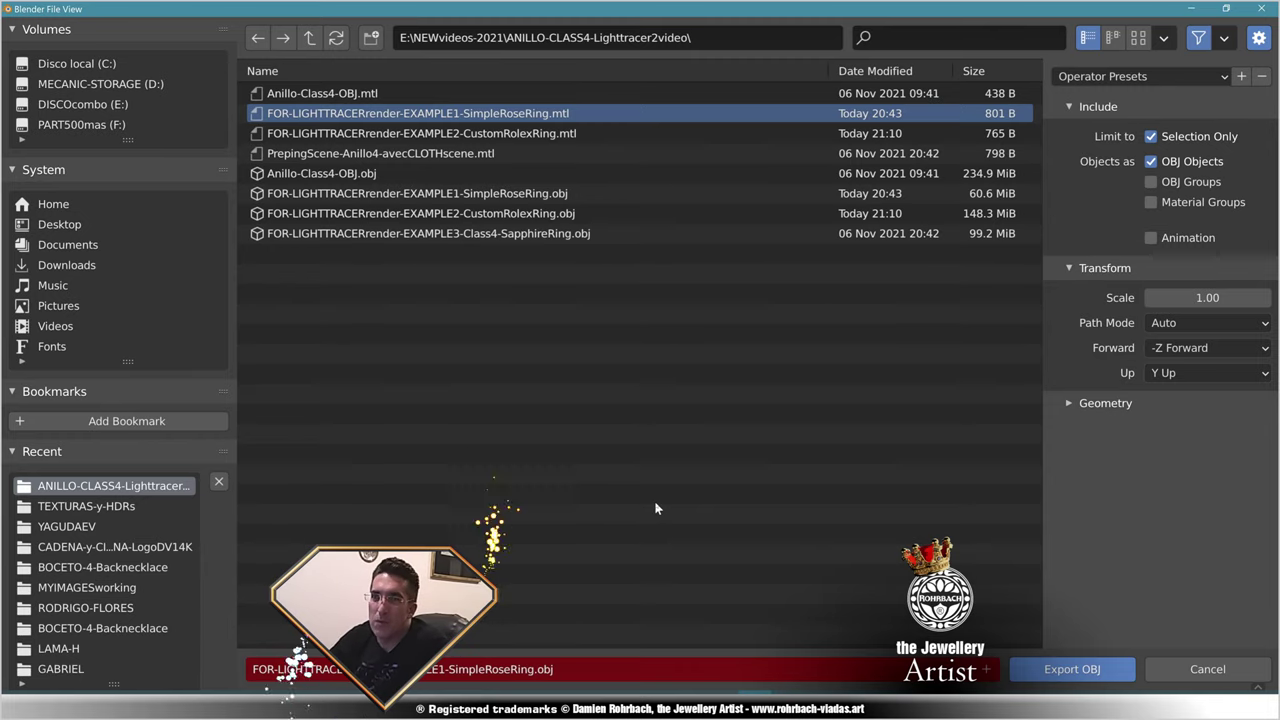
left_click(1065, 669)
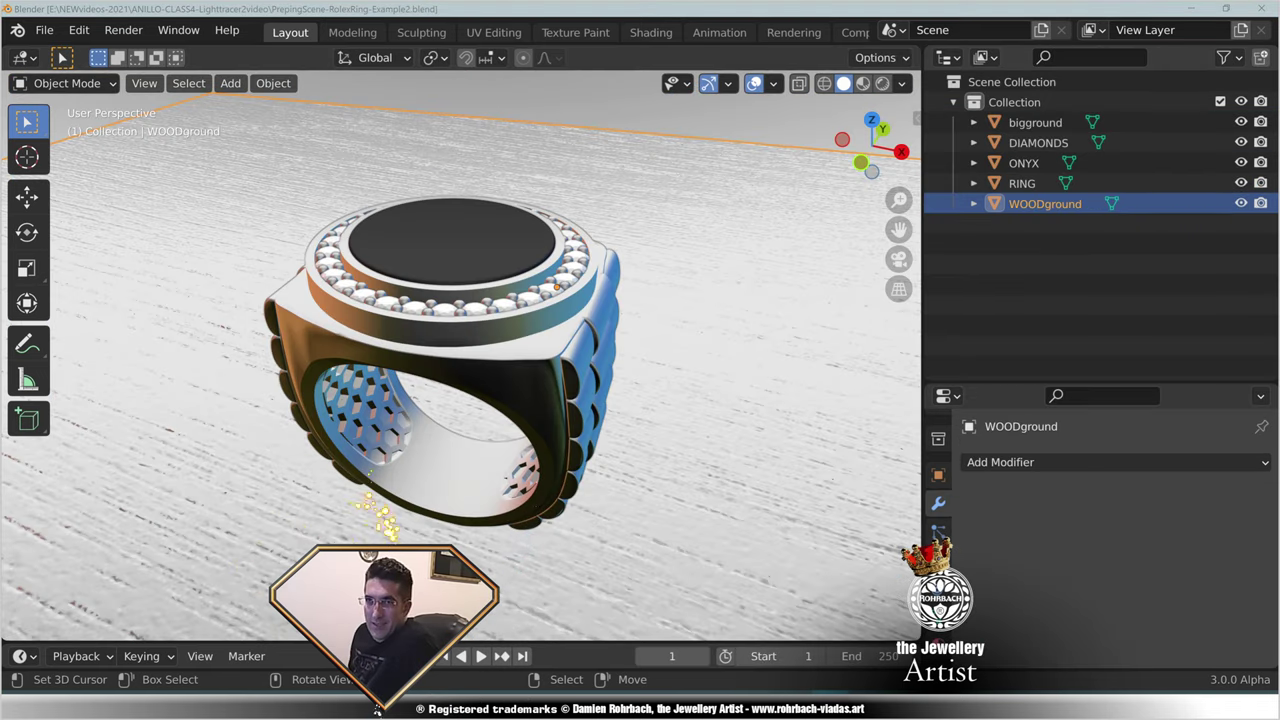
- Orbit and zoom around the signet ring, selecting the bigground and then WOODground objects
middle_click_drag(430, 500, 440, 460)
scroll(460, 350, "up", 5)
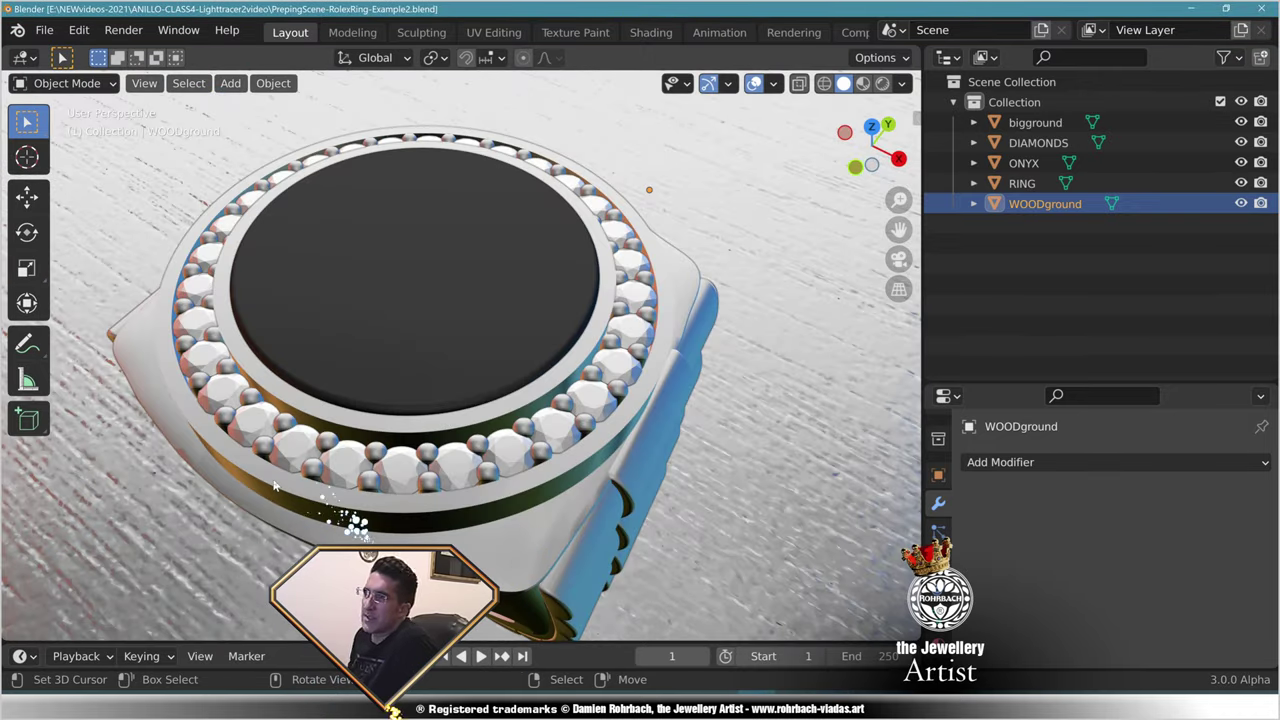
scroll(631, 448, "up", 3)
scroll(631, 448, "down", 5)
middle_click_drag(631, 448, 616, 427)
scroll(620, 427, "down", 3)
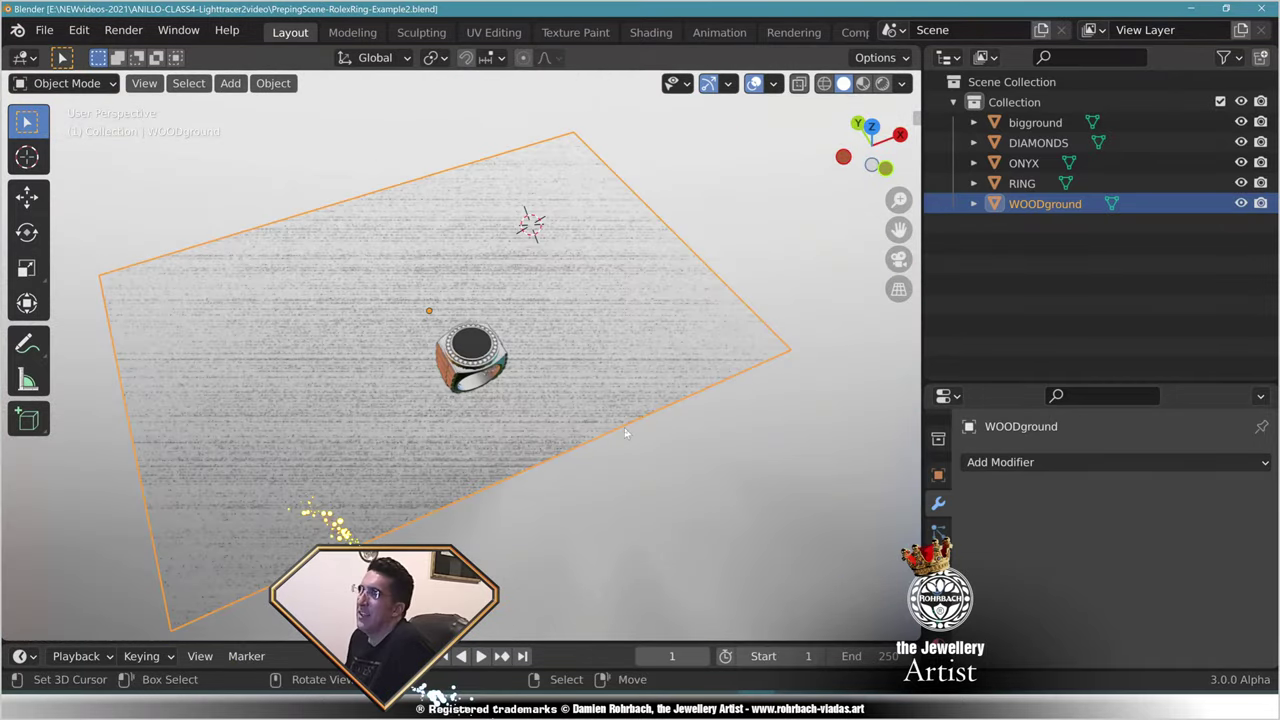
left_click(663, 503)
middle_click_drag(663, 510, 522, 383)
scroll(600, 450, "up", 3)
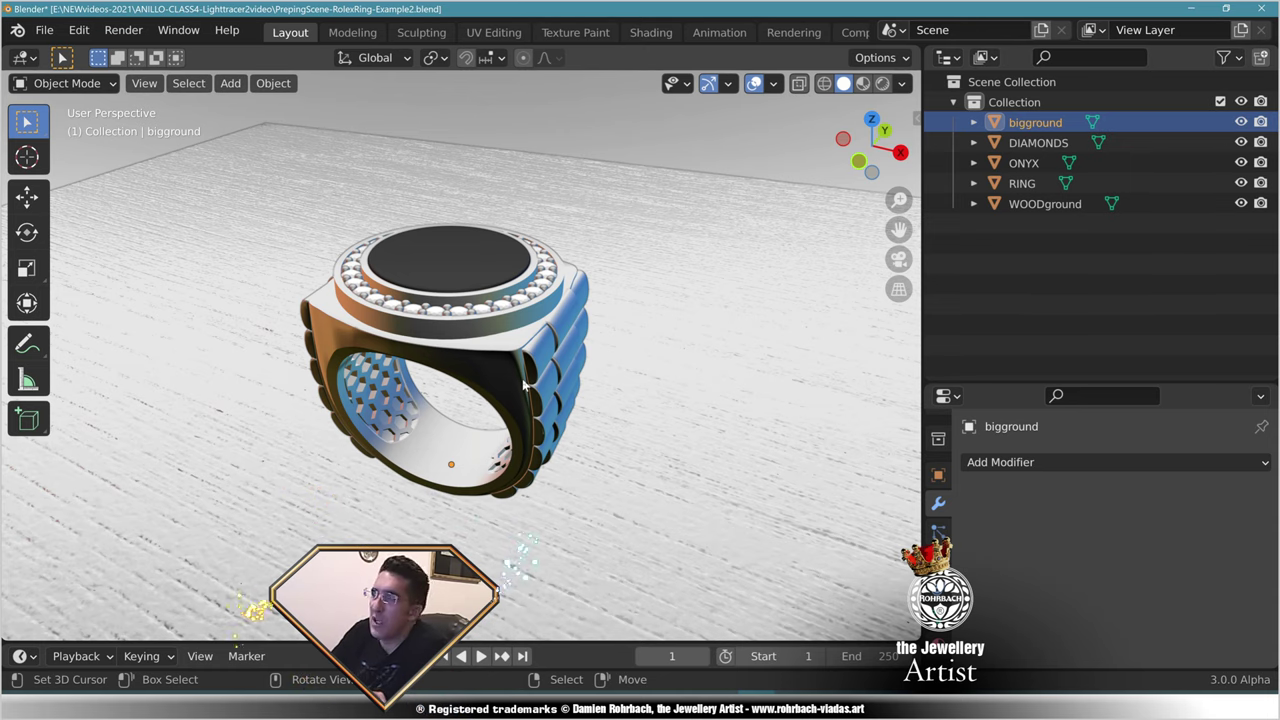
left_click(763, 462)
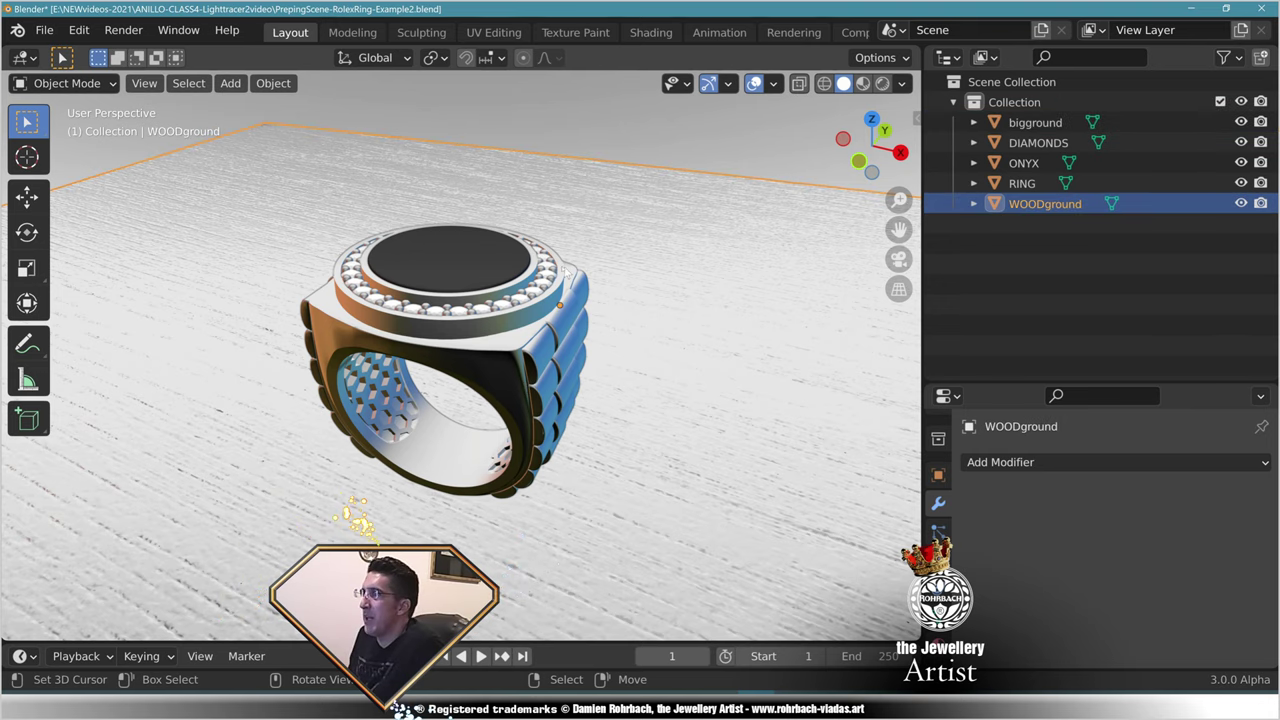
middle_click_drag(567, 273, 565, 340)
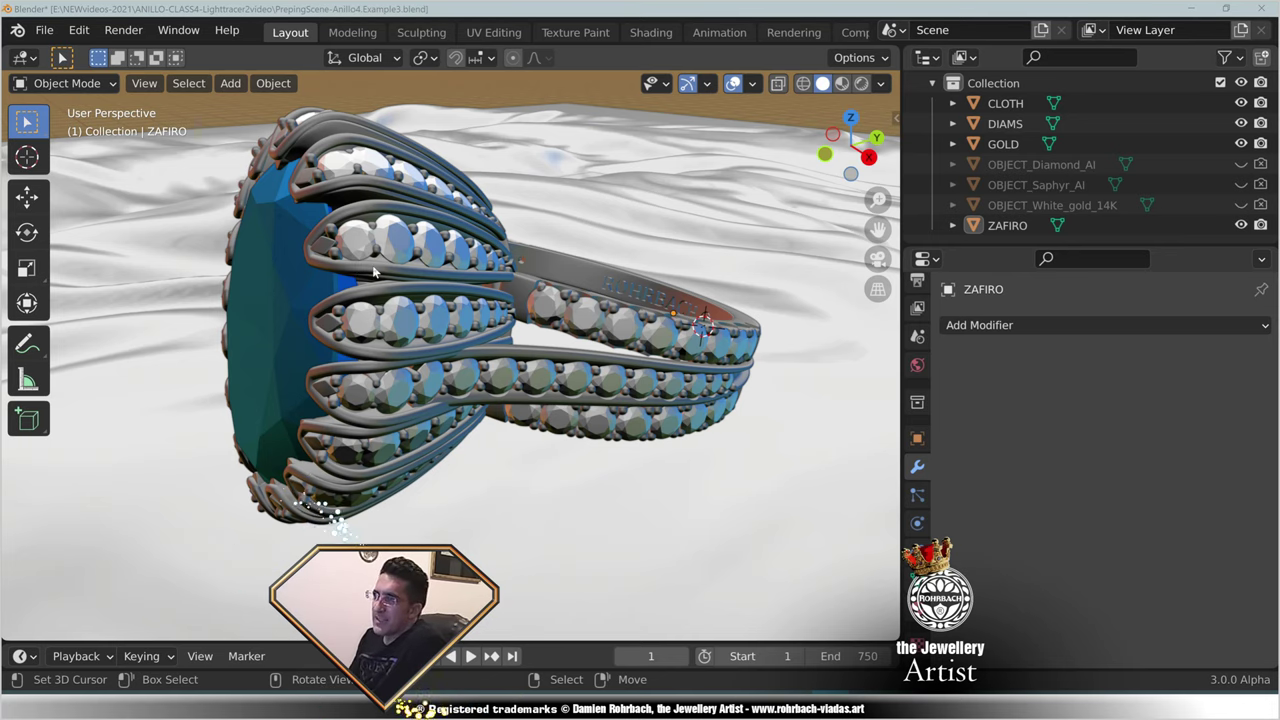
- Orbit and zoom the viewport to inspect the sapphire ring on the cloth
middle_click_drag(283, 383, 617, 381)
scroll(448, 400, "down", 3)
scroll(547, 423, "down", 4)
scroll(620, 379, "up", 4)
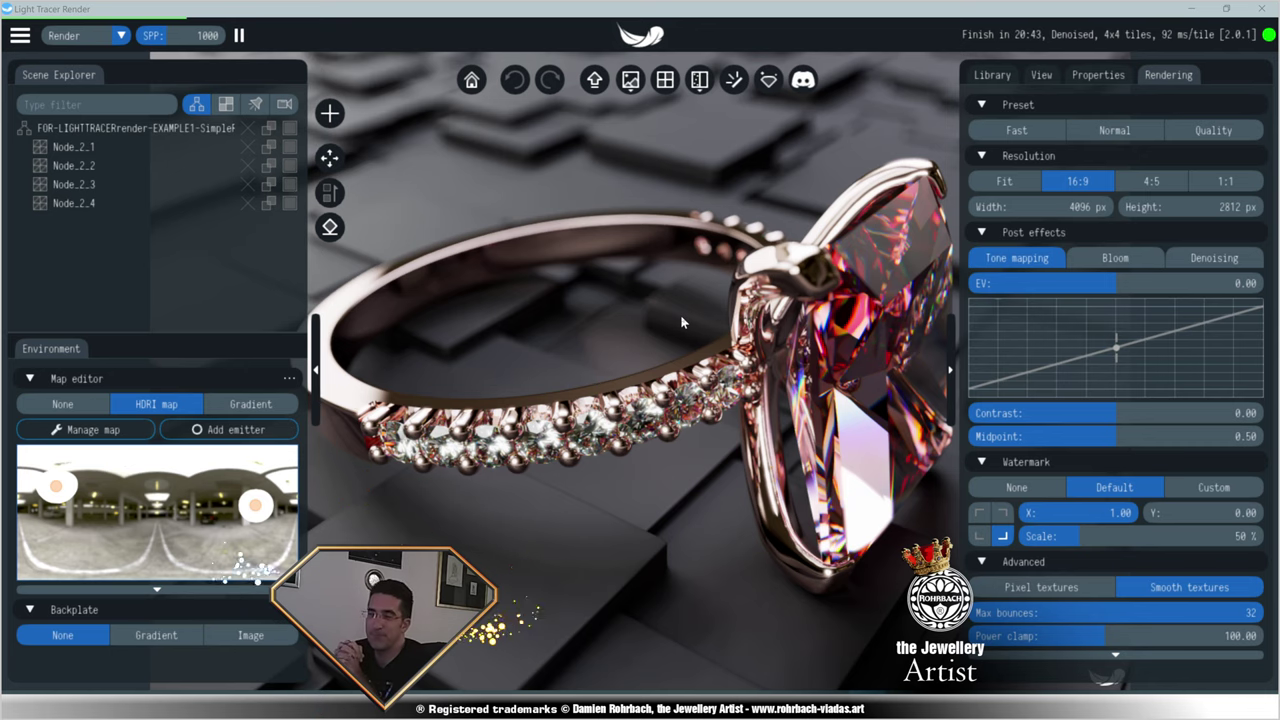
- Load FOR-LIGHTTRACERrender-EXAMPLE1-SimpleRoseRing.obj, replacing the current scene
left_click(20, 40)
left_click(40, 55)
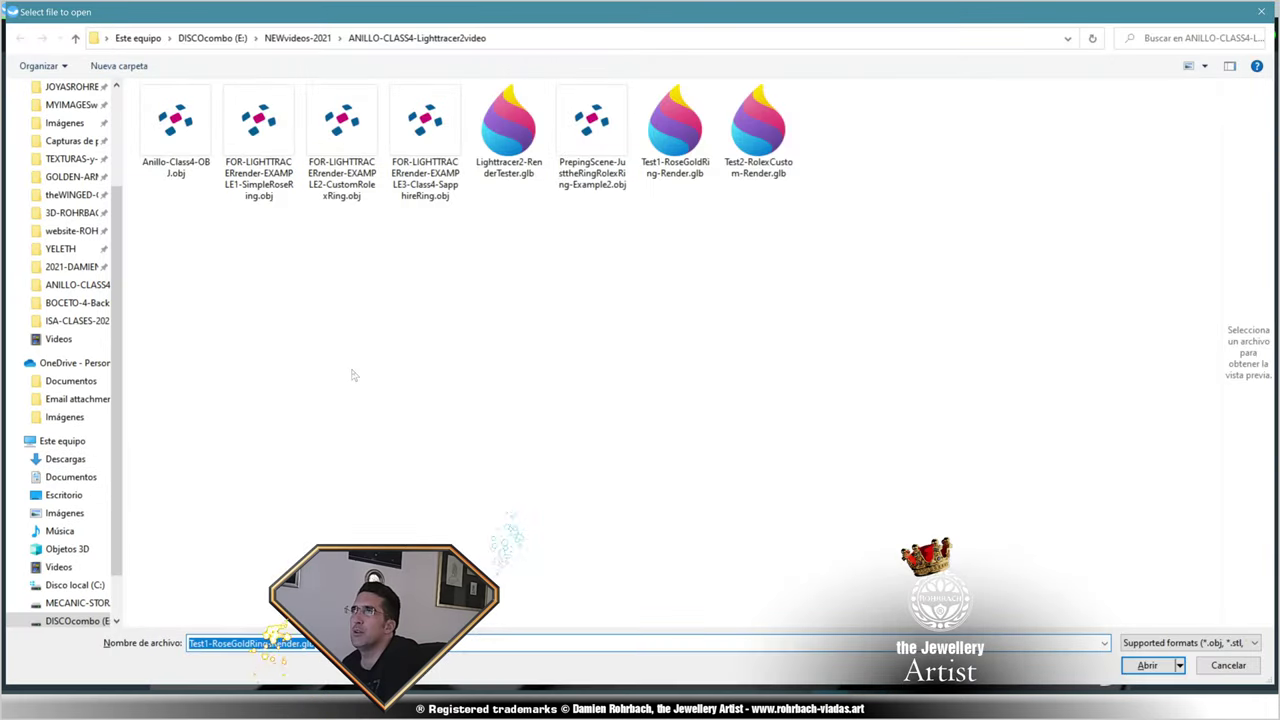
double_click(258, 125)
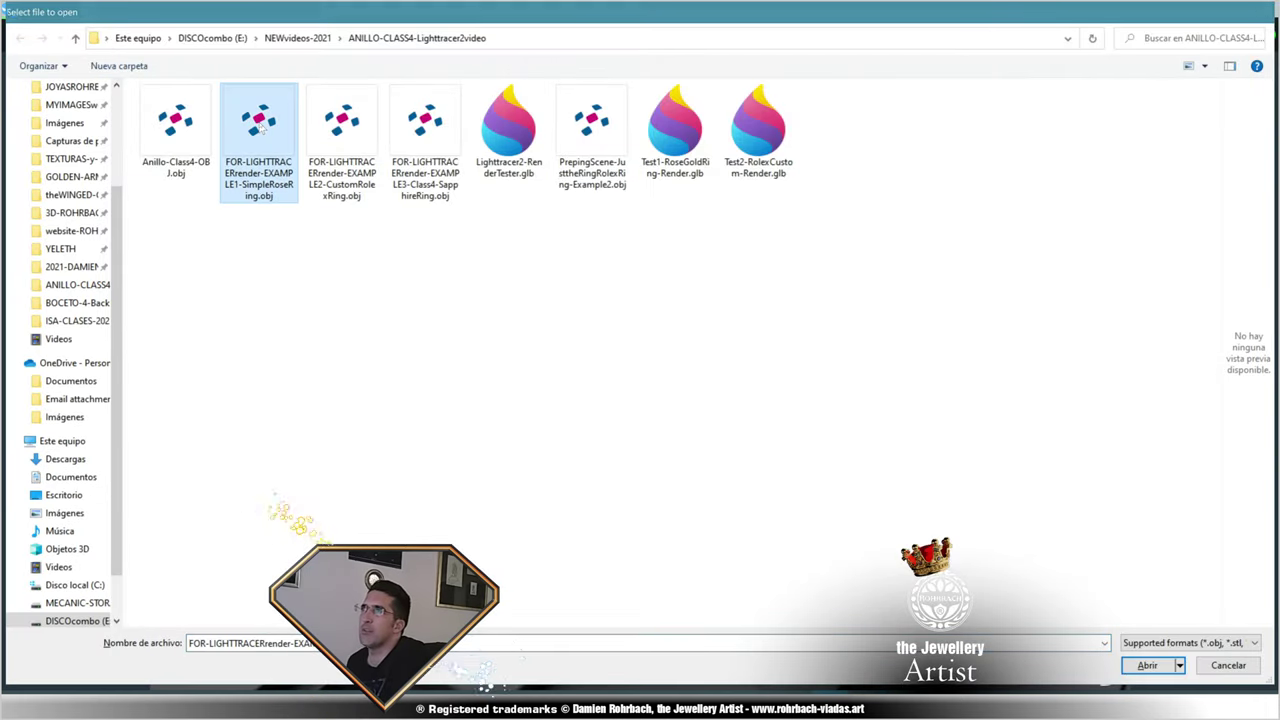
left_click(565, 424)
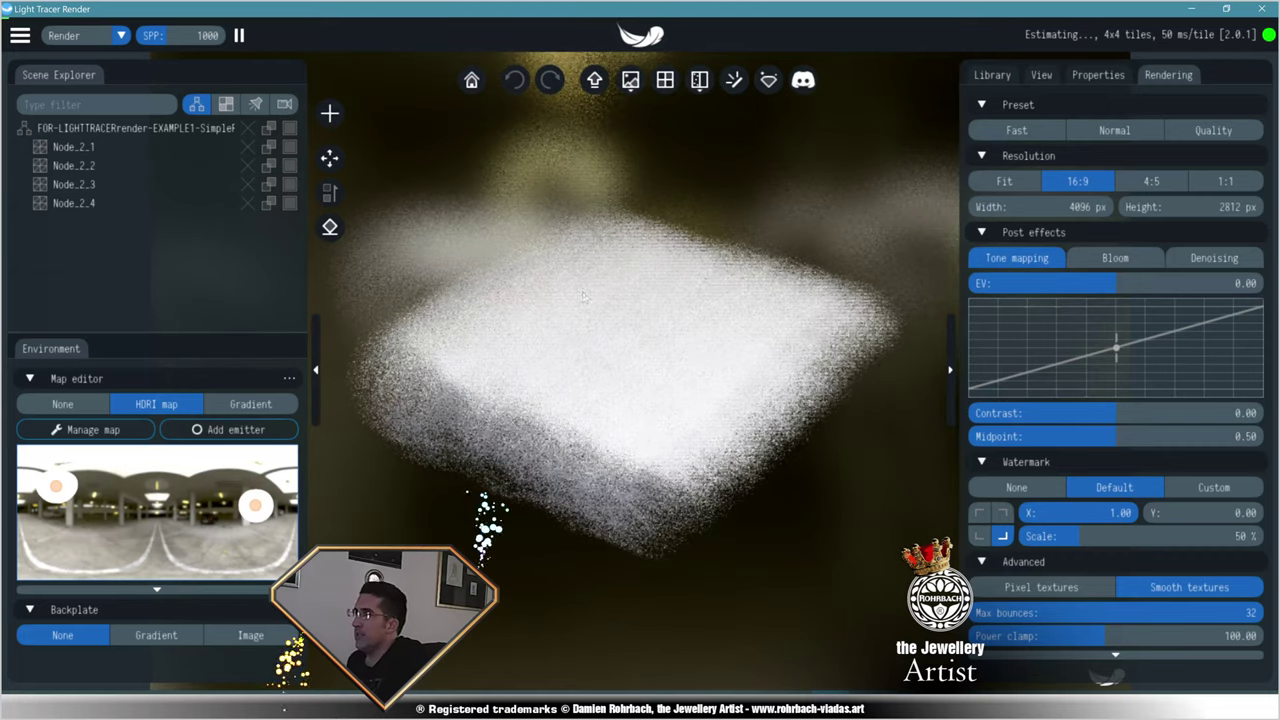
- Switch the camera from Depth of Field to Pinhole so the ring renders sharp
left_click(1100, 130)
left_click(1093, 76)
left_click(1041, 75)
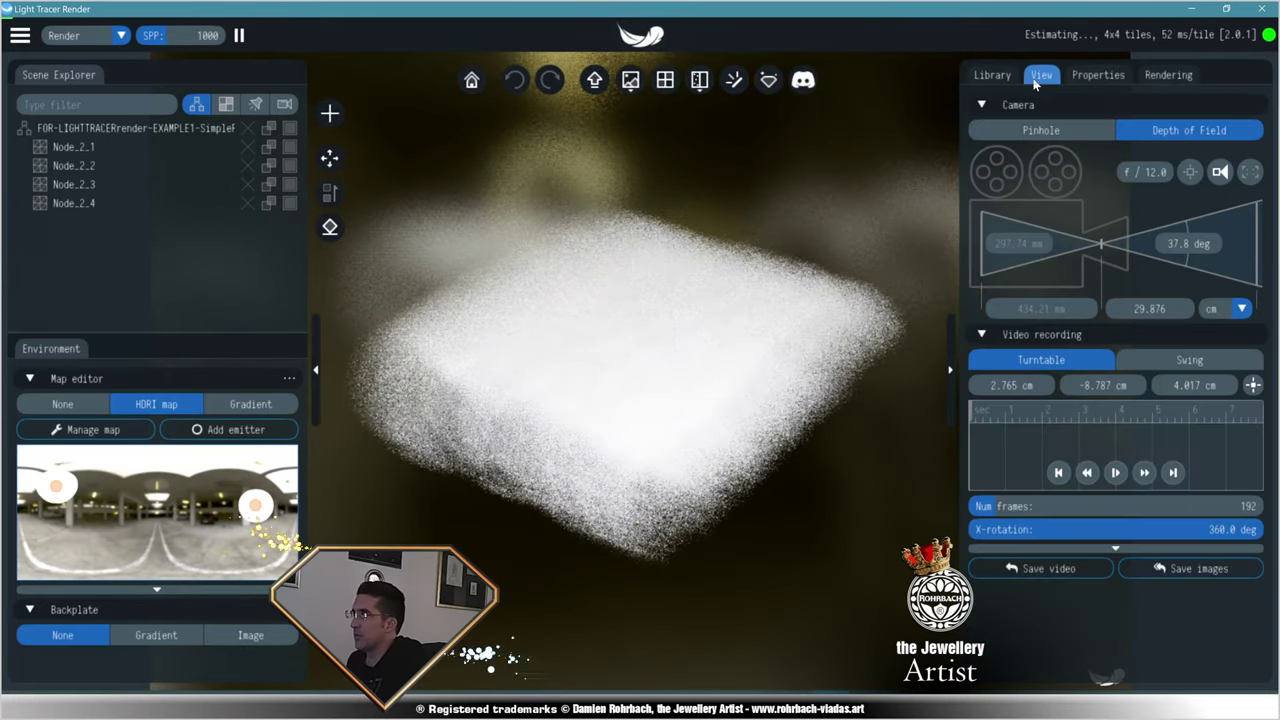
left_click(1041, 128)
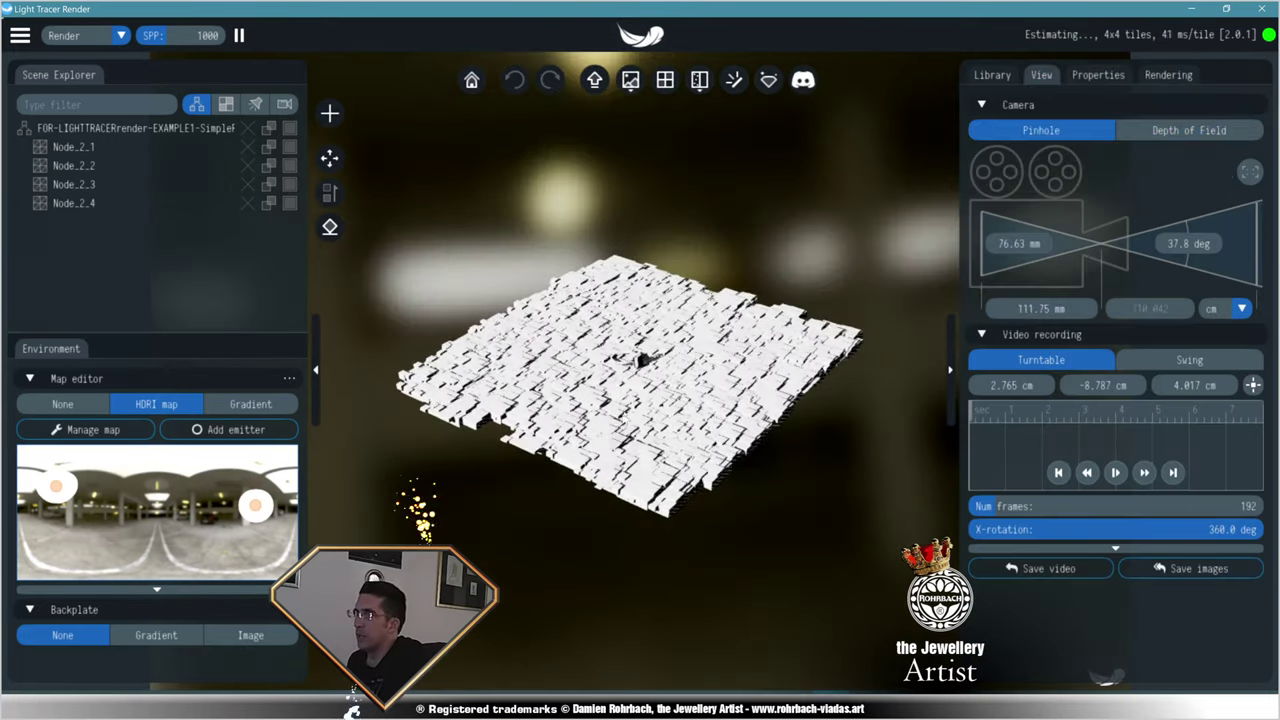
- Zoom in on the ring and select map emitters 1 and 2 to show Map emitter 2's settings
scroll(641, 358, "up", 10)
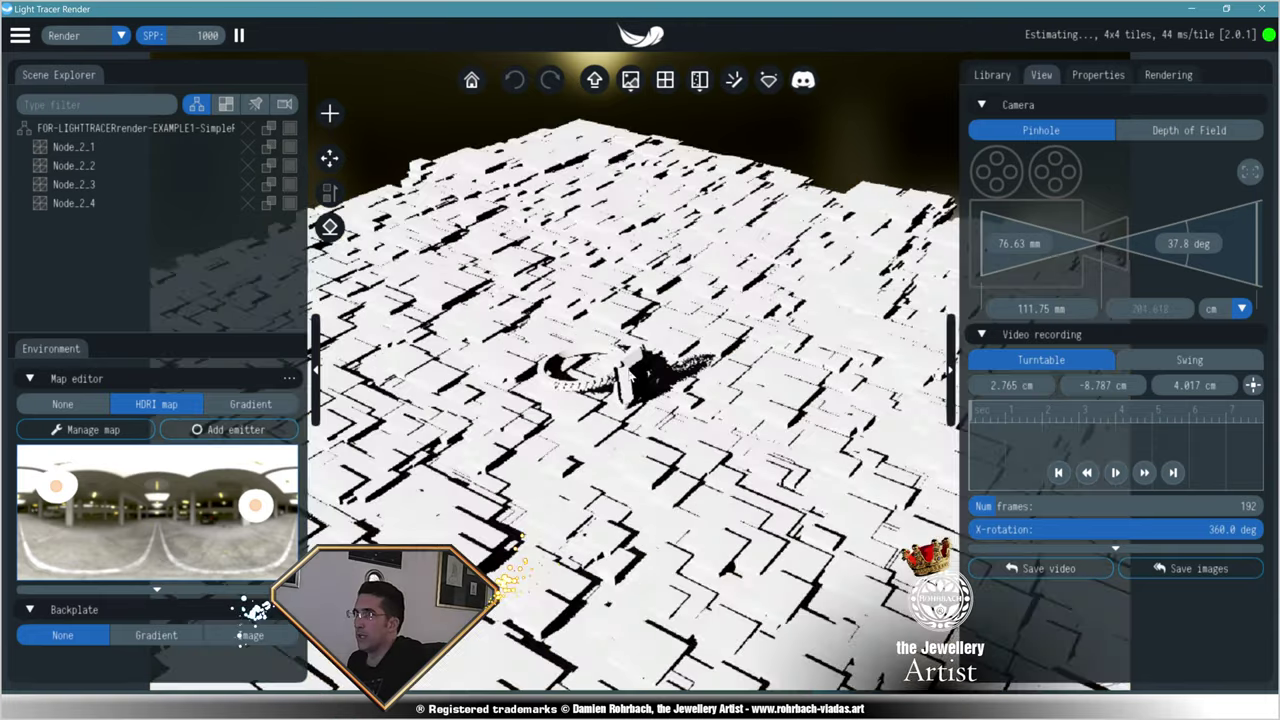
scroll(628, 388, "up", 8)
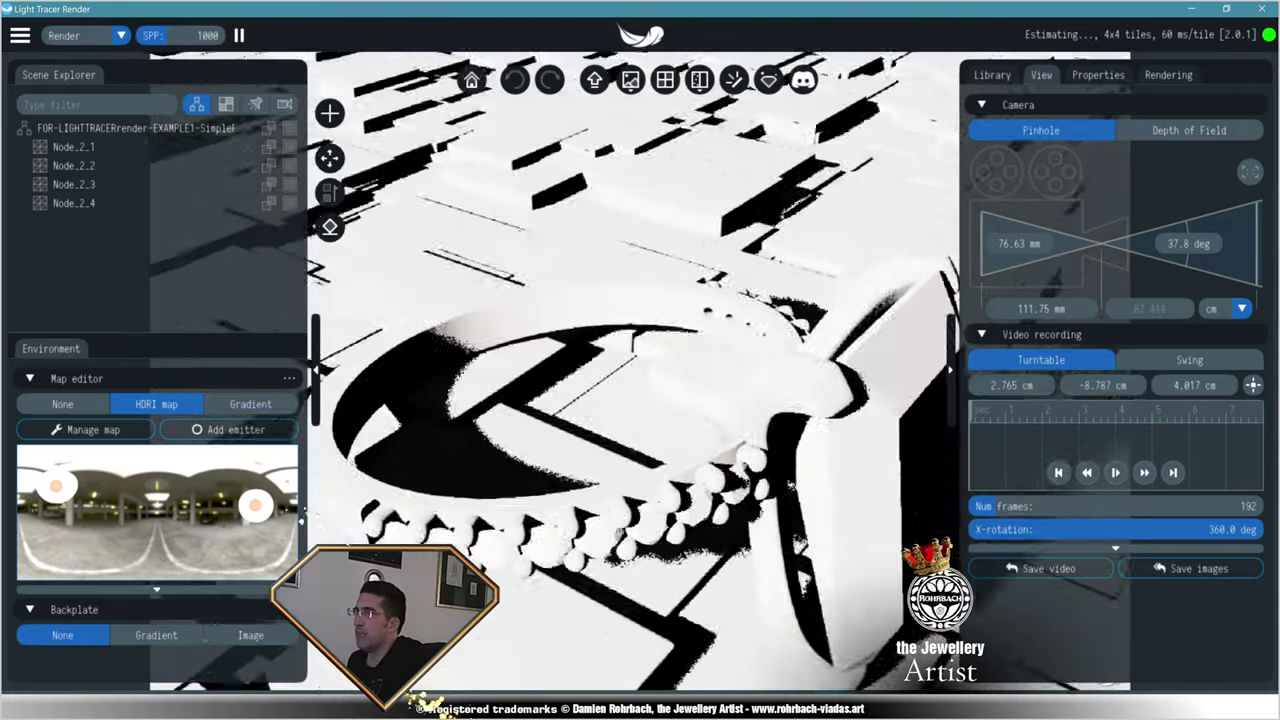
scroll(655, 366, "up", 2)
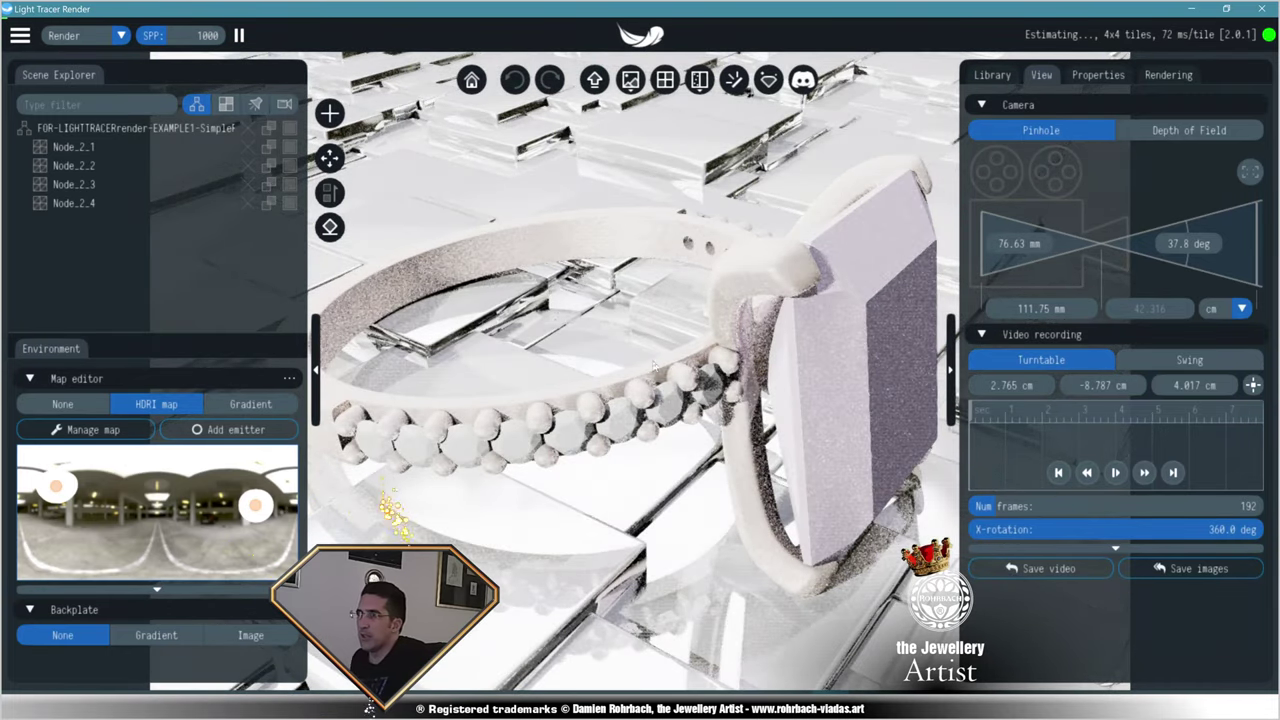
left_click(60, 488)
left_click(255, 505)
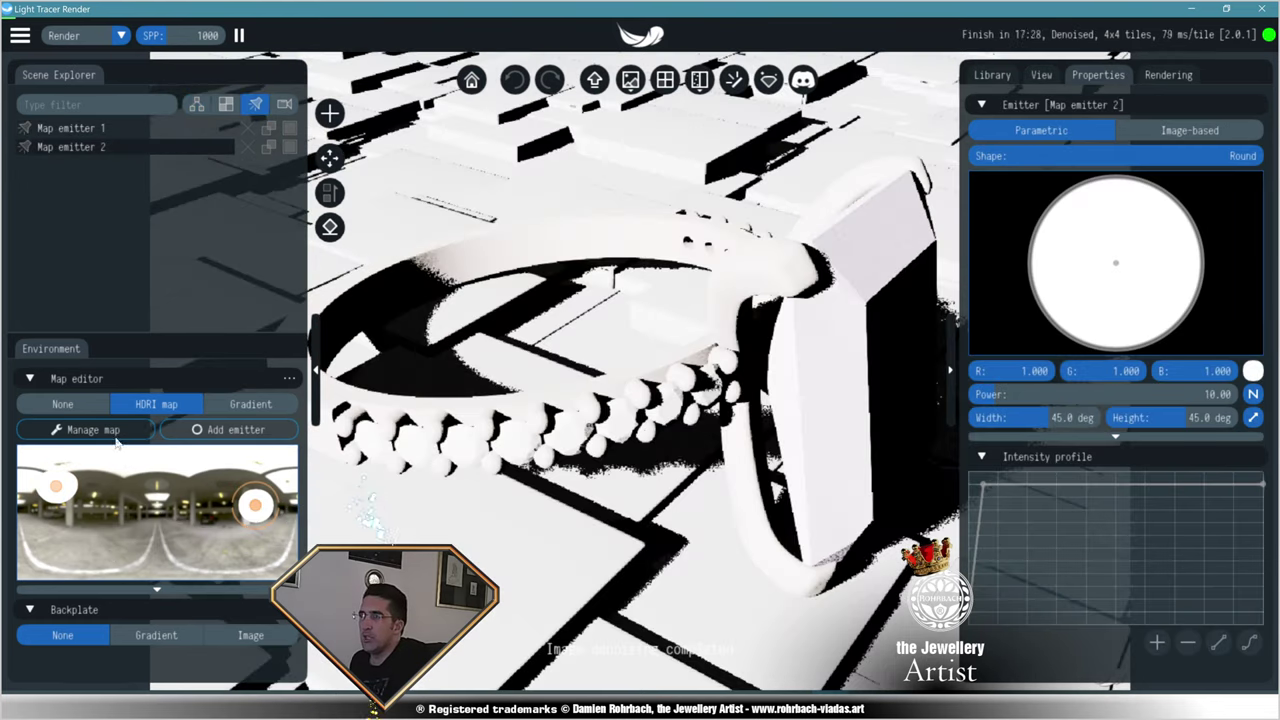
- Browse the environment map library and expose the map's Intensity, Longitude and Latitude controls
left_click(85, 429)
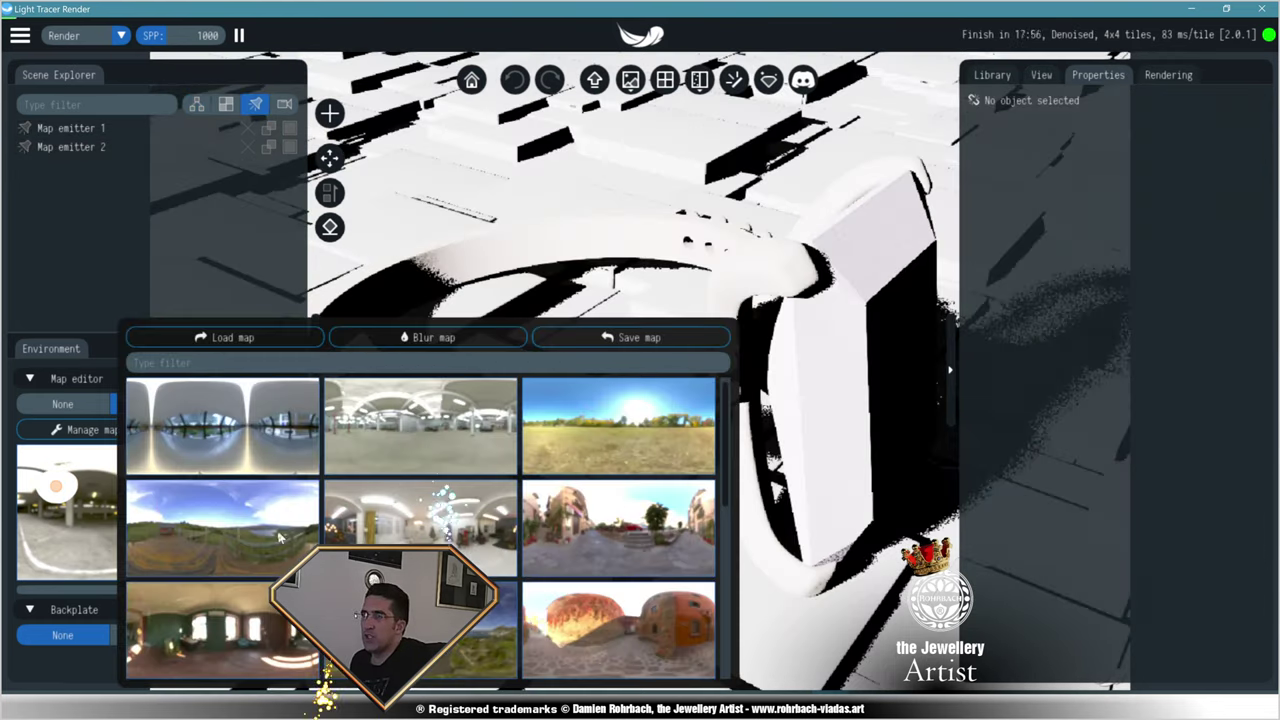
left_click(131, 267)
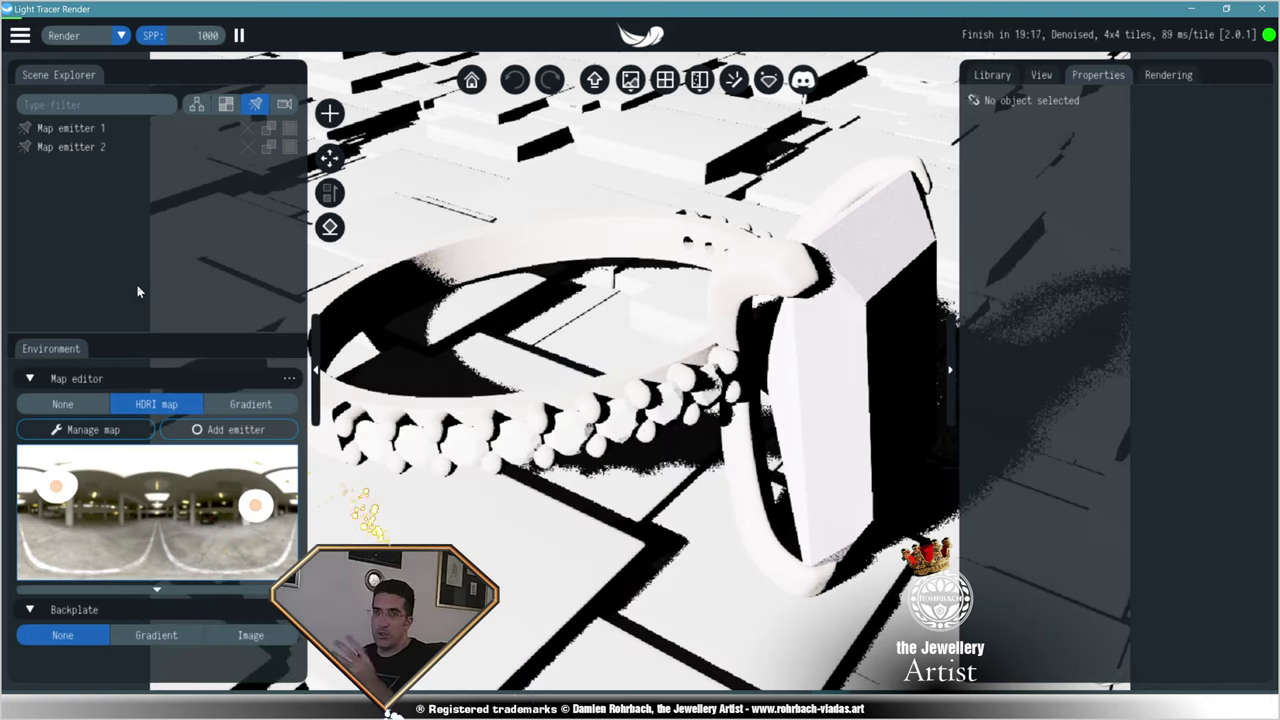
left_click(156, 589)
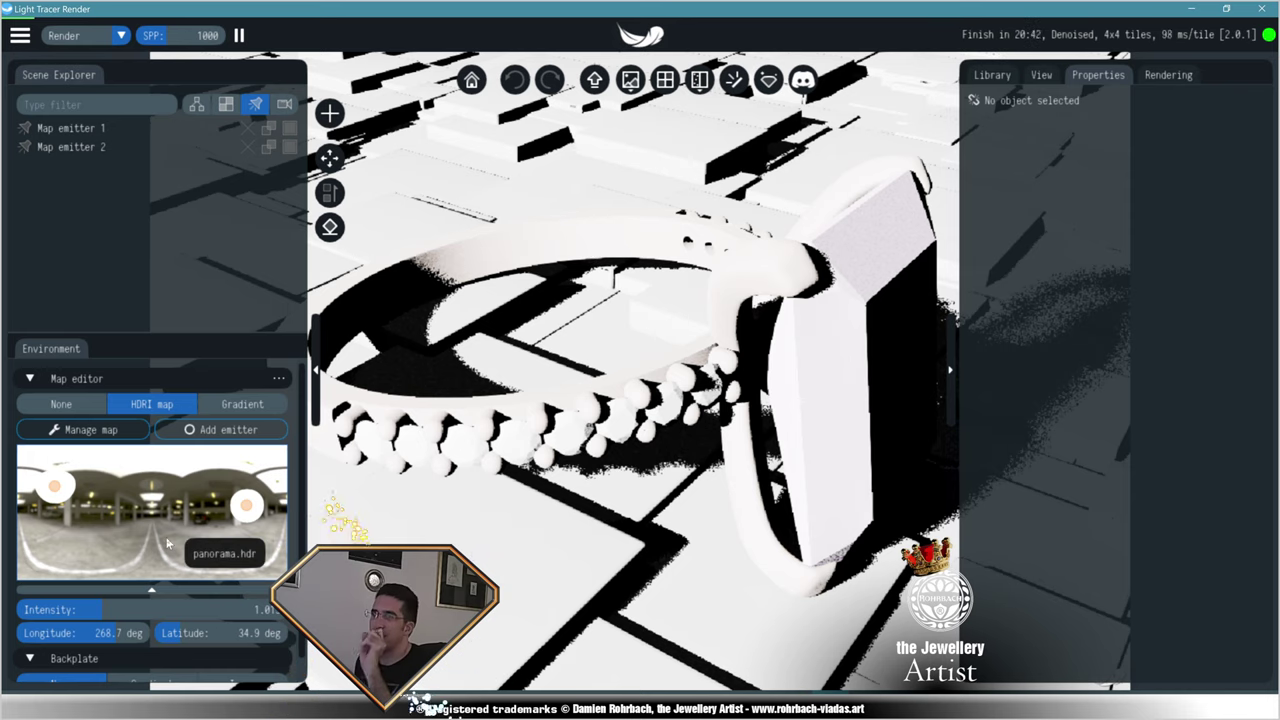
left_click(90, 429)
scroll(391, 524, "down", 5)
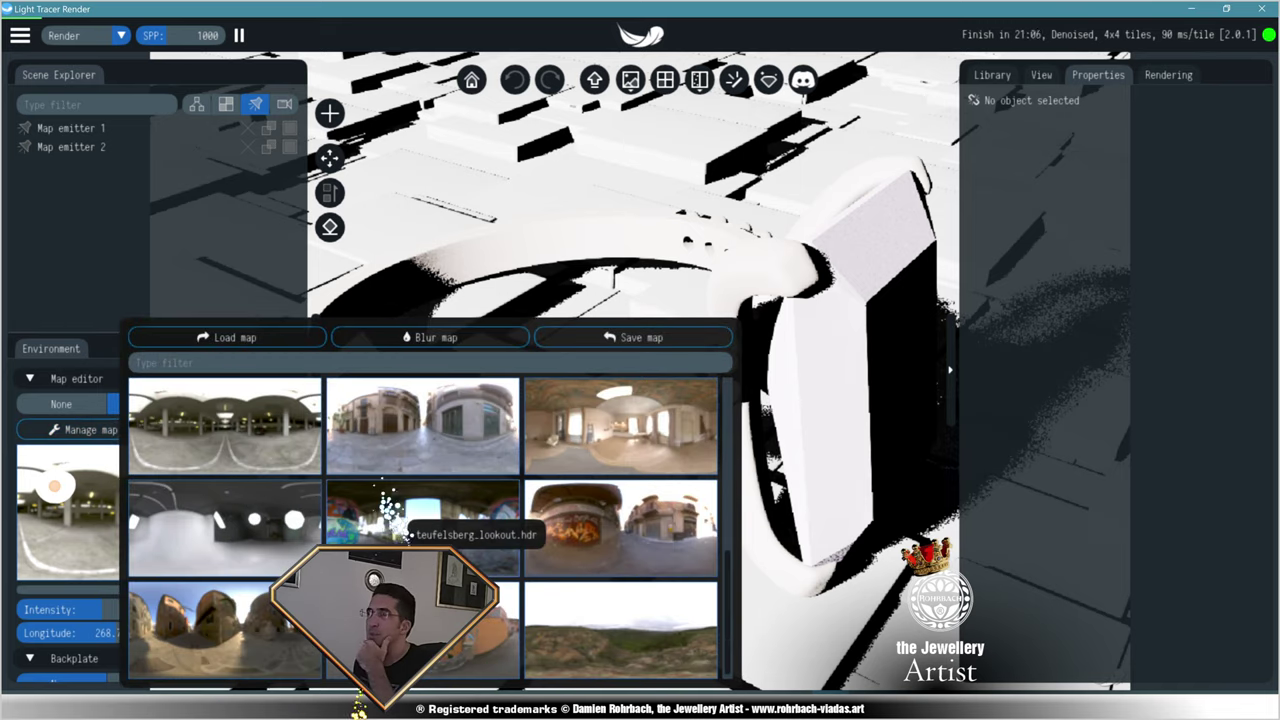
left_click(95, 281)
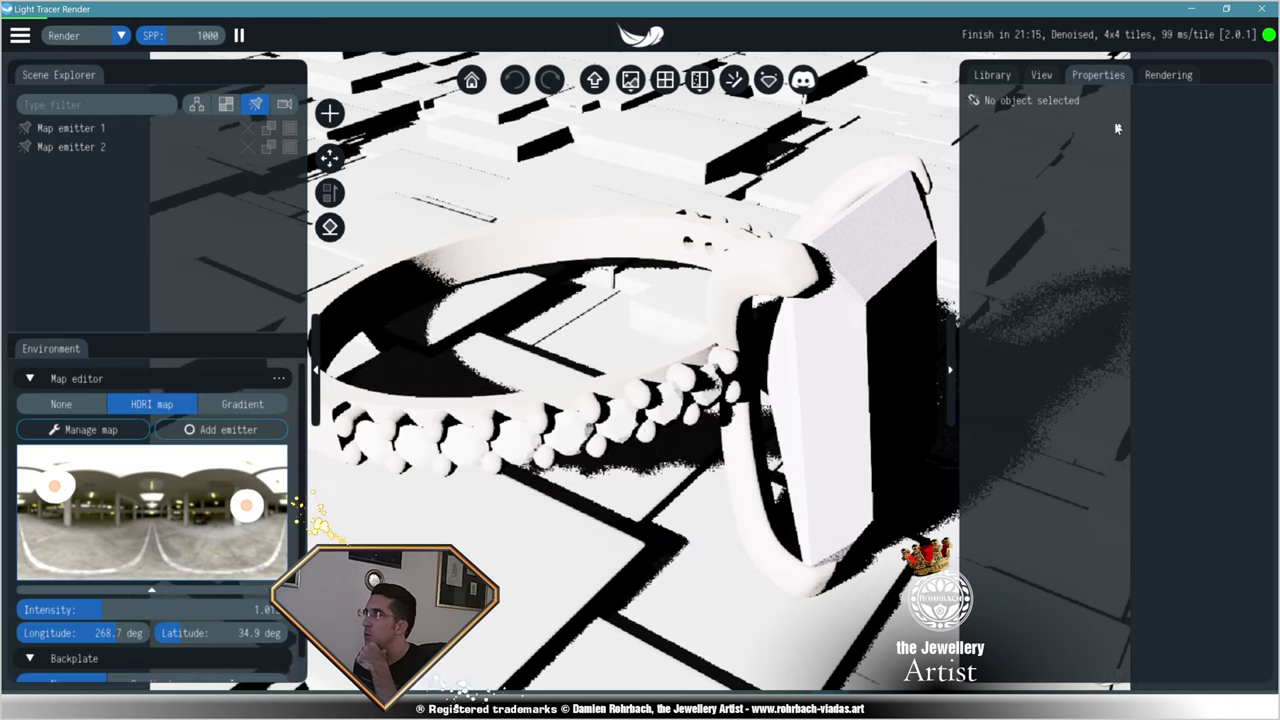
left_click(1168, 75)
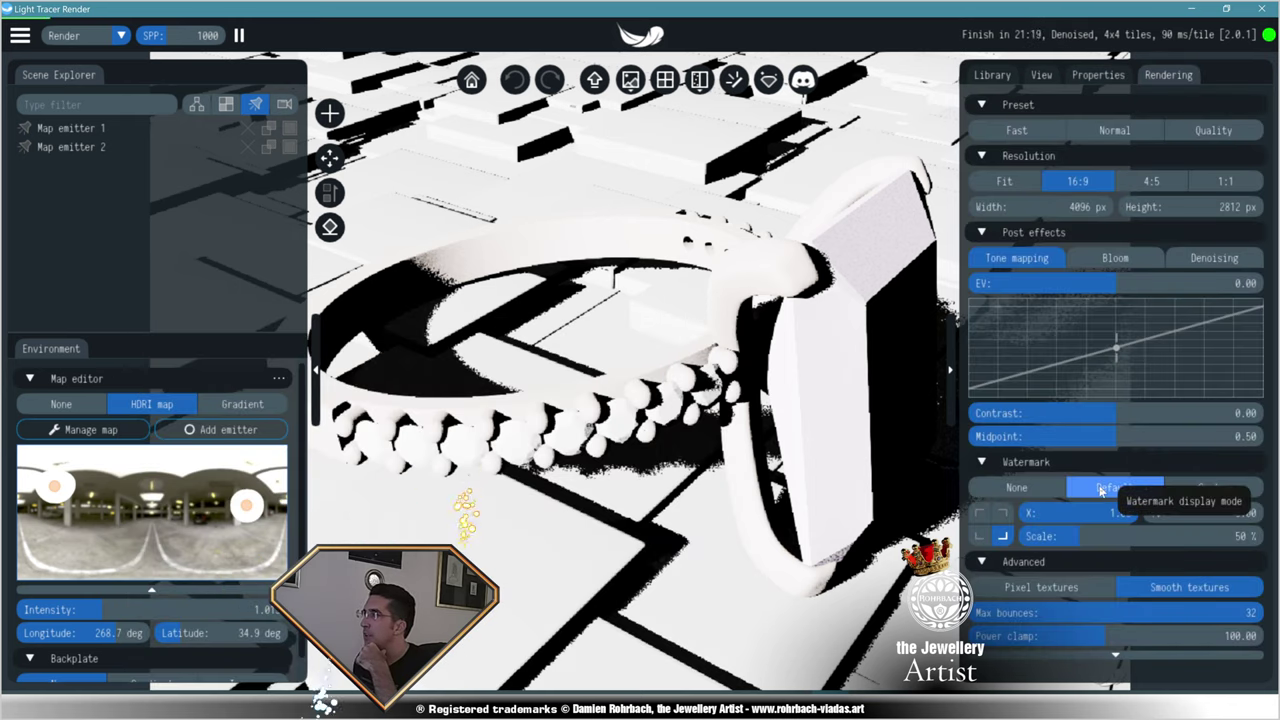
- Expand advanced ray-tracing settings and choose Path guiding after briefly trying Path tracing
left_click(1128, 662)
scroll(1110, 650, "down", 2)
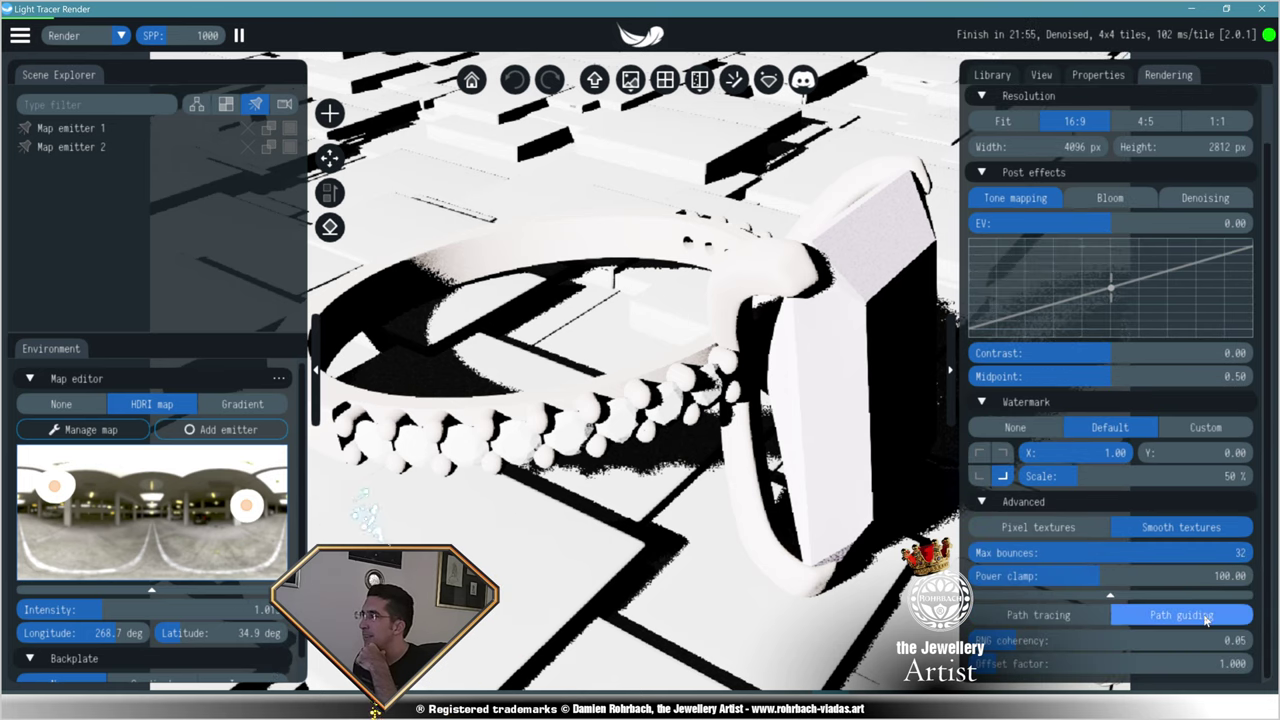
left_click(1071, 617)
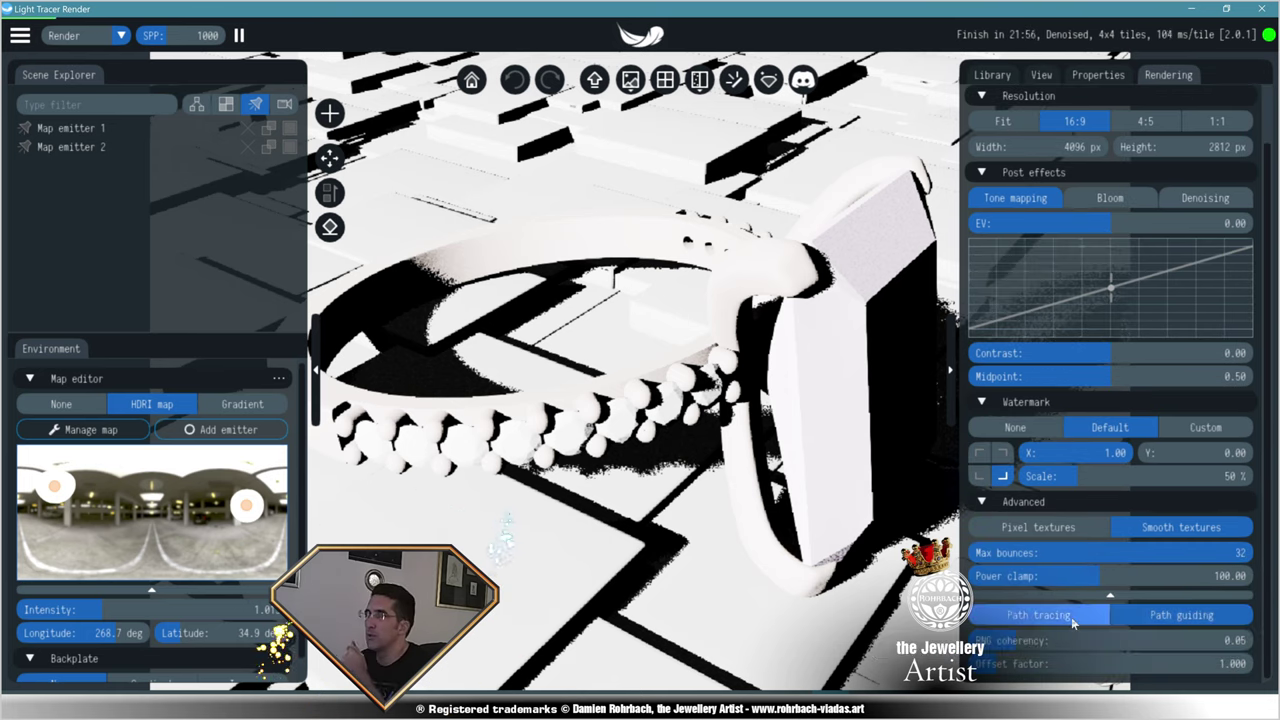
left_click(1184, 617)
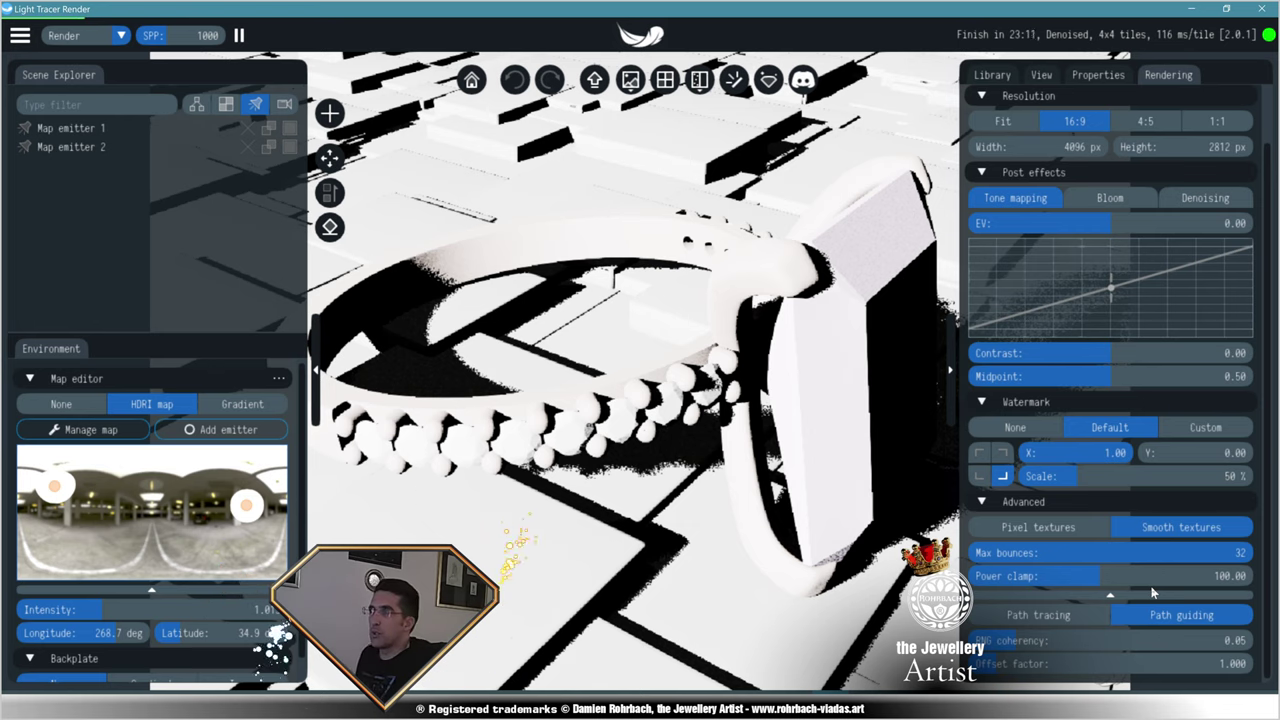
left_click(988, 74)
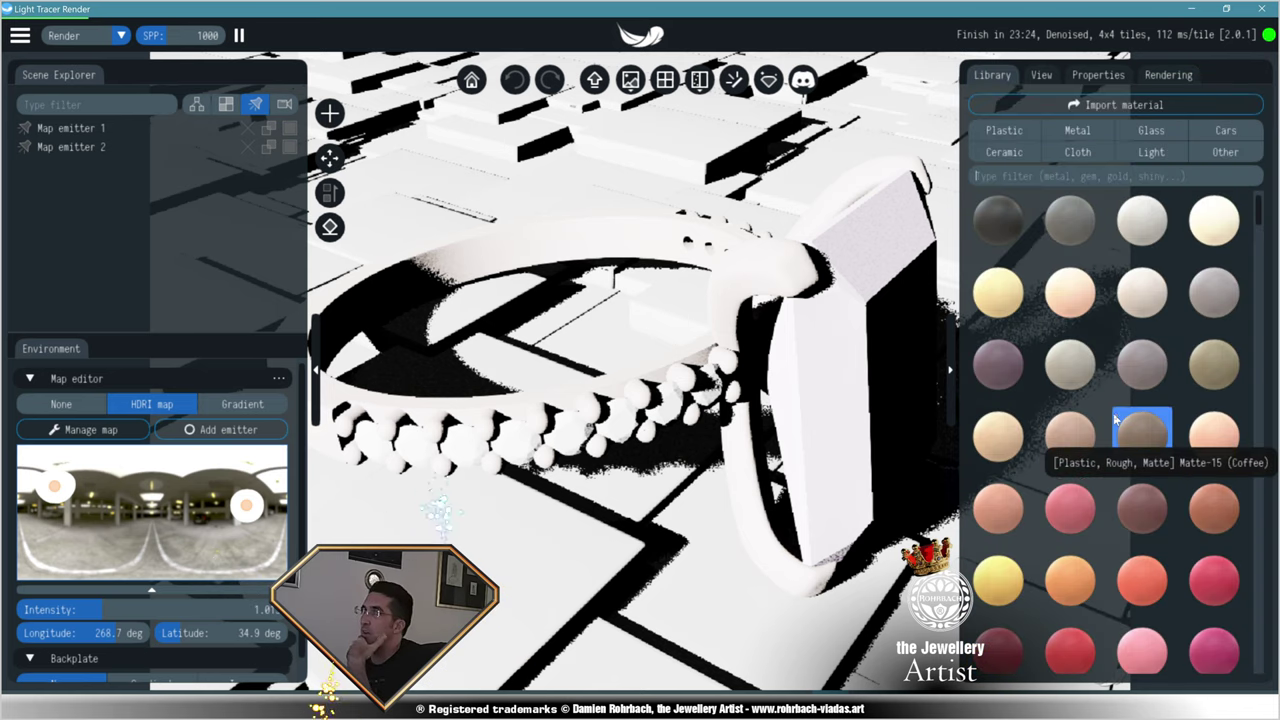
- Apply Metal to the band, Diamond to side stones, Ruby to centre stone, Clay-01 Dark Gray to floor
left_click(1077, 130)
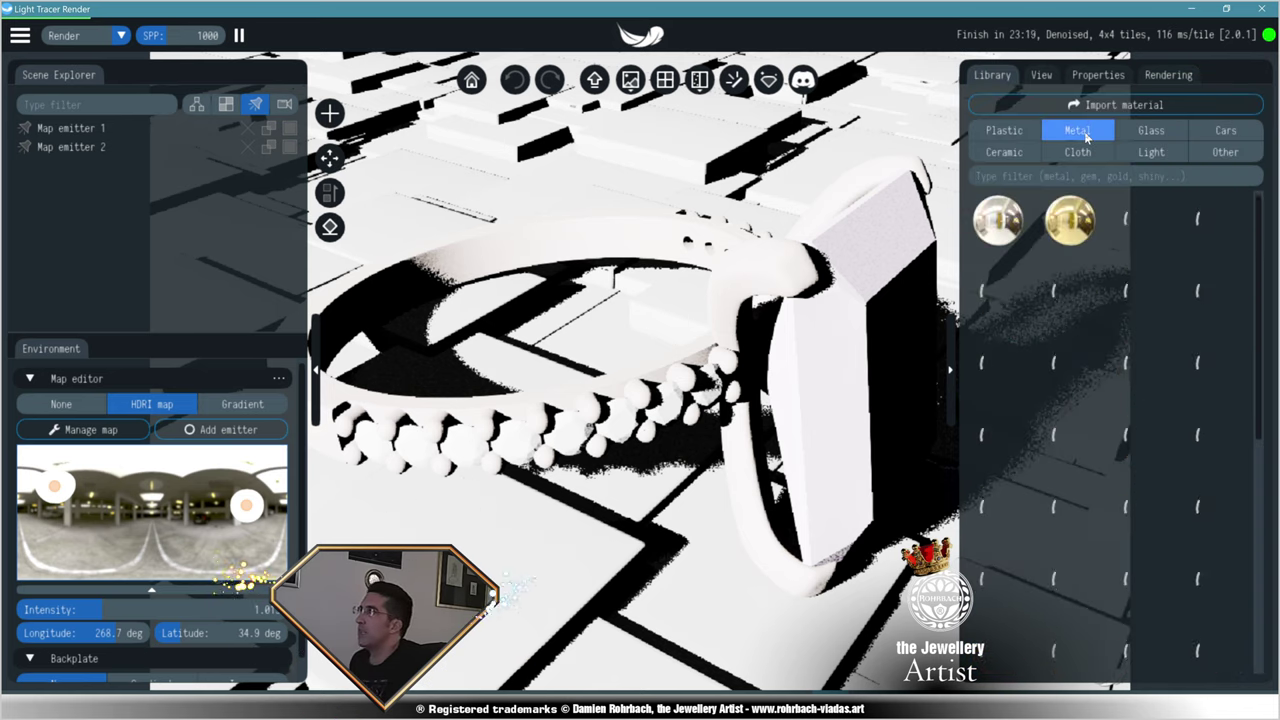
left_click_drag(1141, 220, 657, 282)
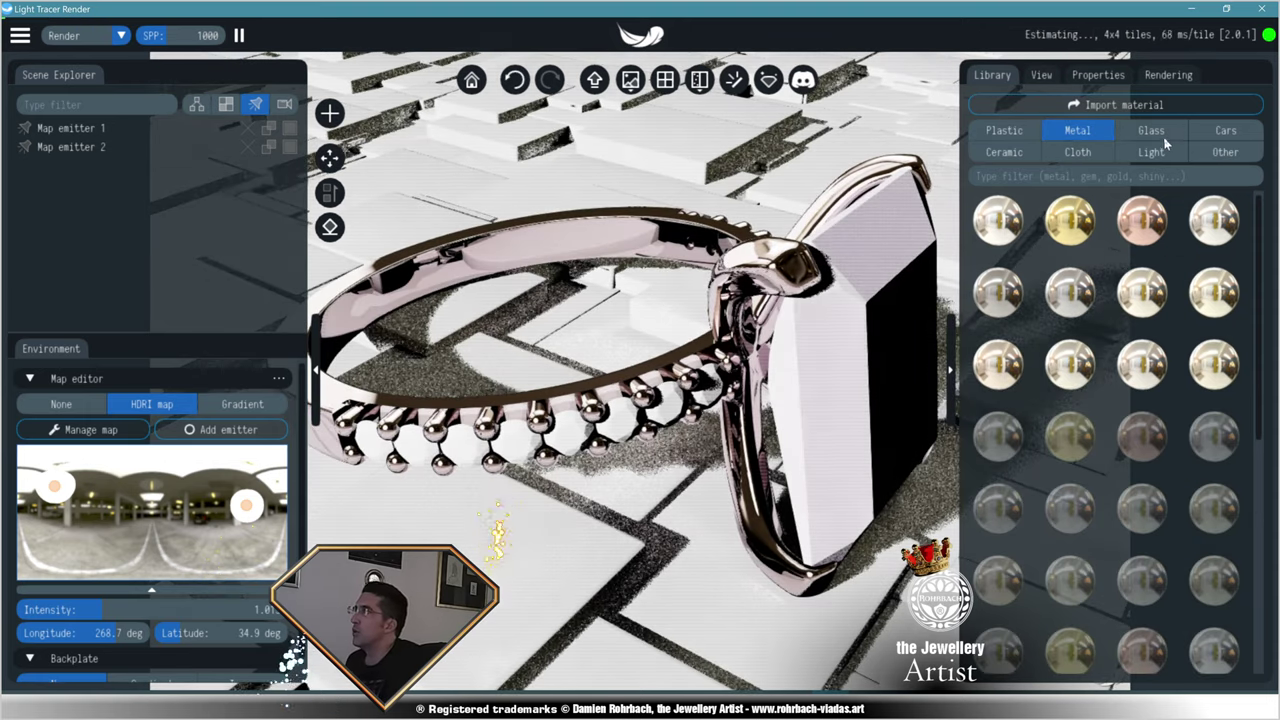
left_click(1160, 134)
scroll(1150, 520, "down", 3)
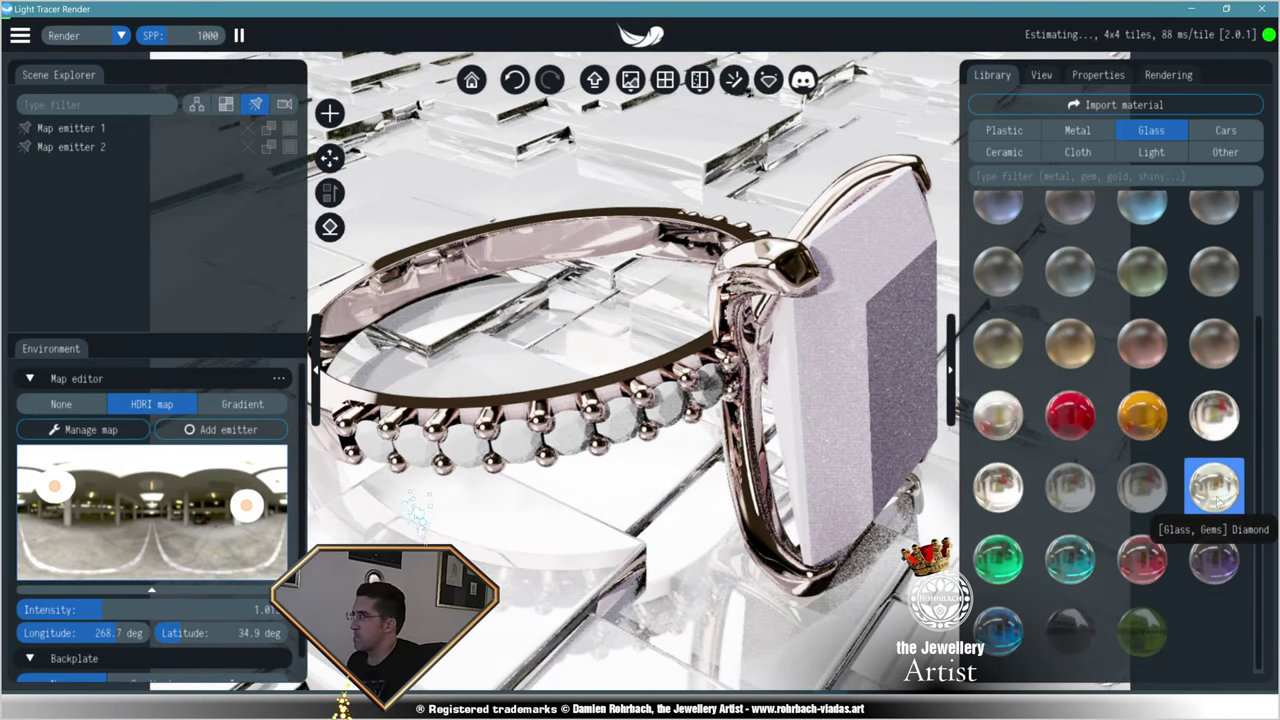
left_click_drag(1212, 490, 752, 440)
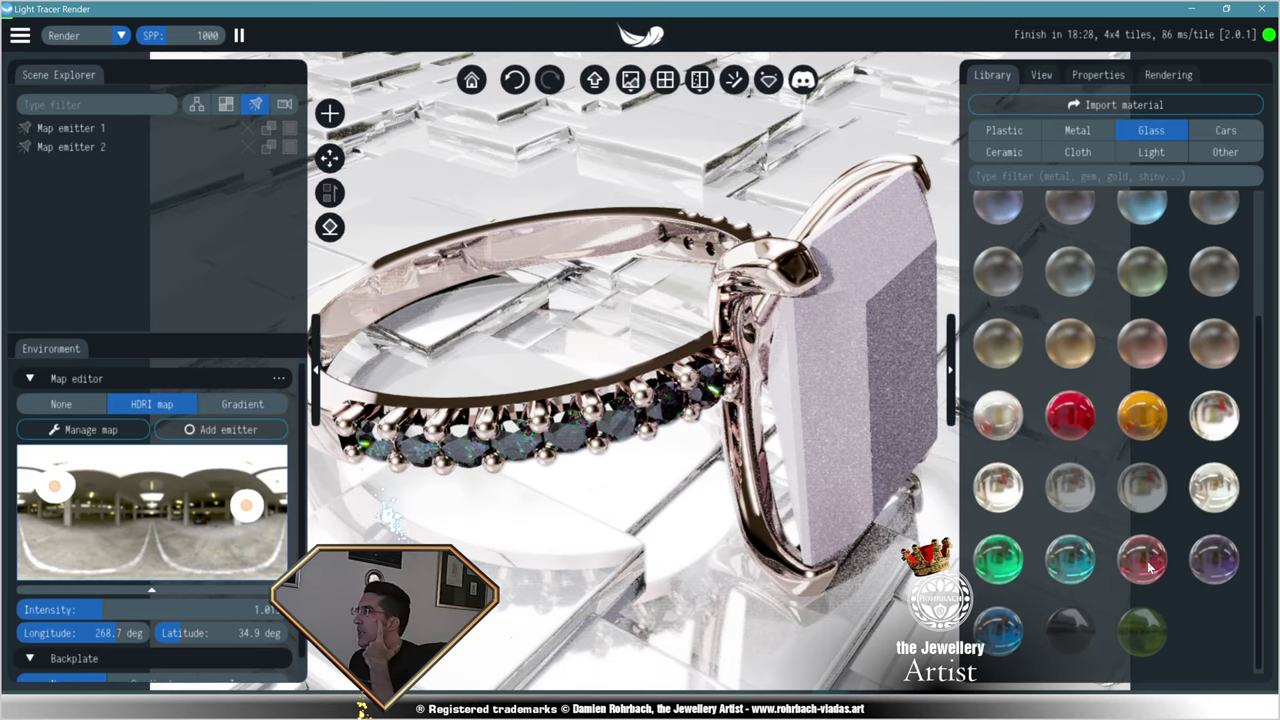
left_click_drag(1148, 566, 831, 378)
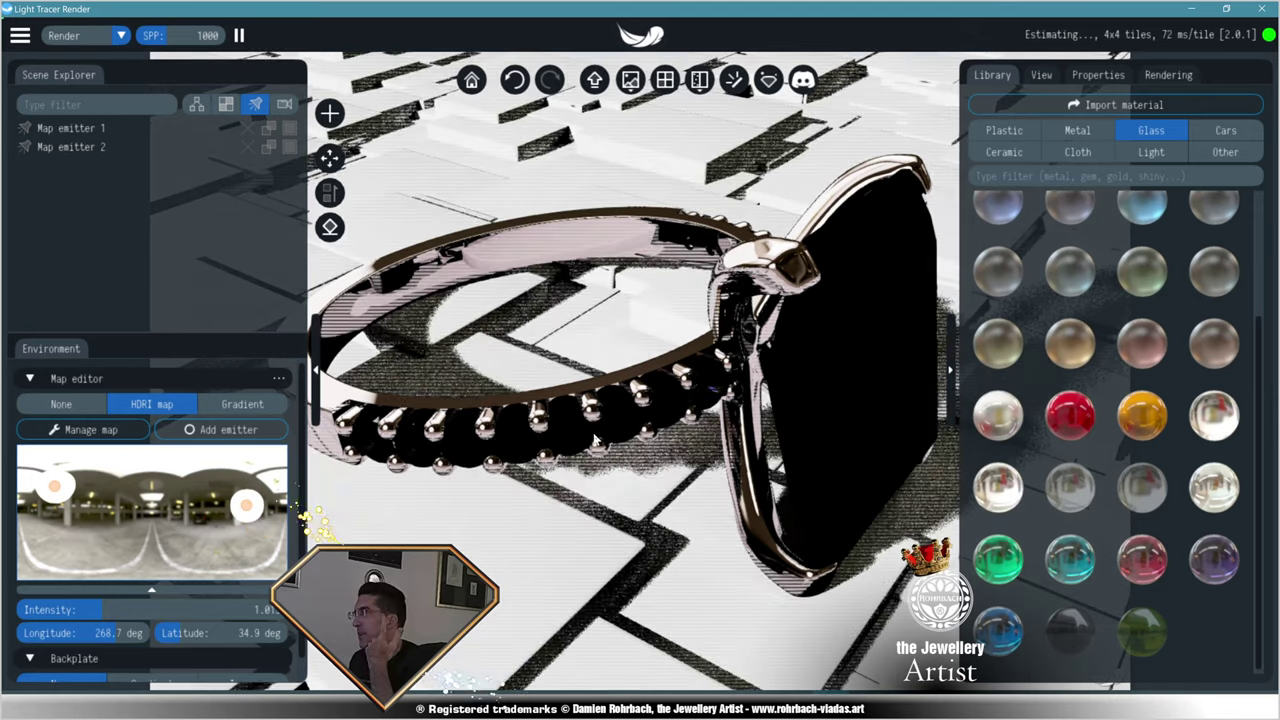
left_click(1005, 152)
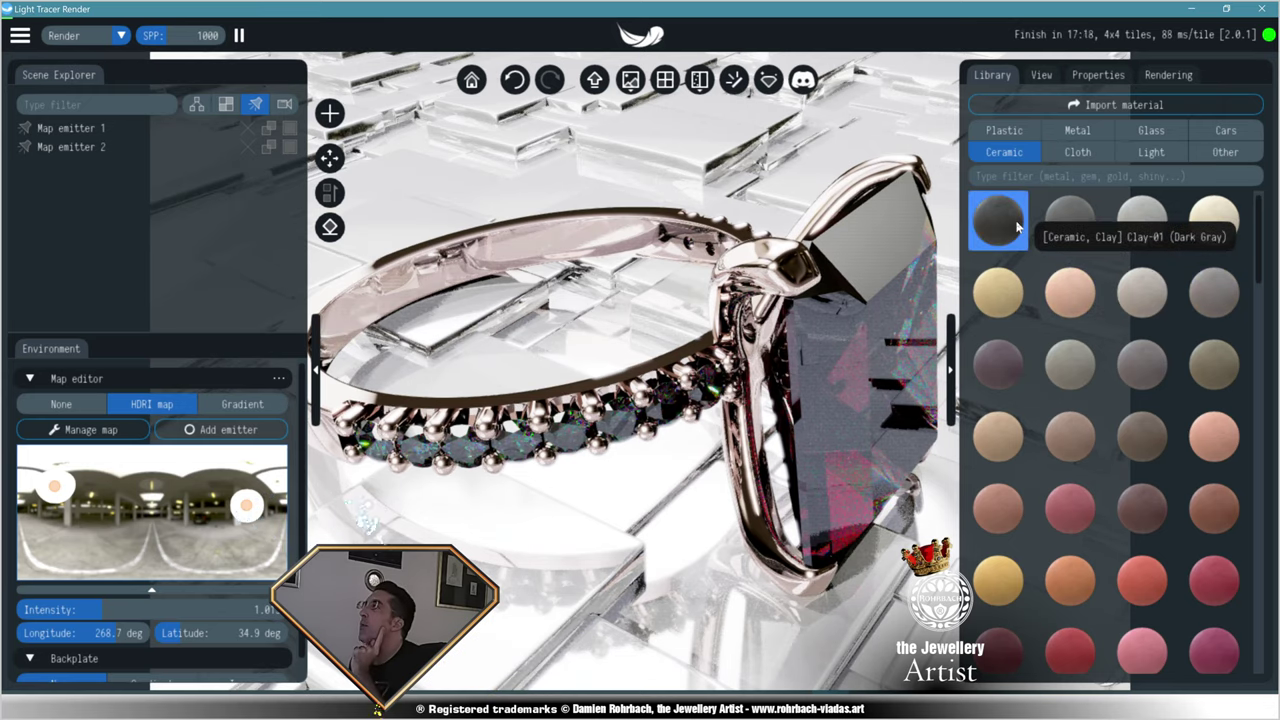
left_click_drag(1027, 240, 557, 603)
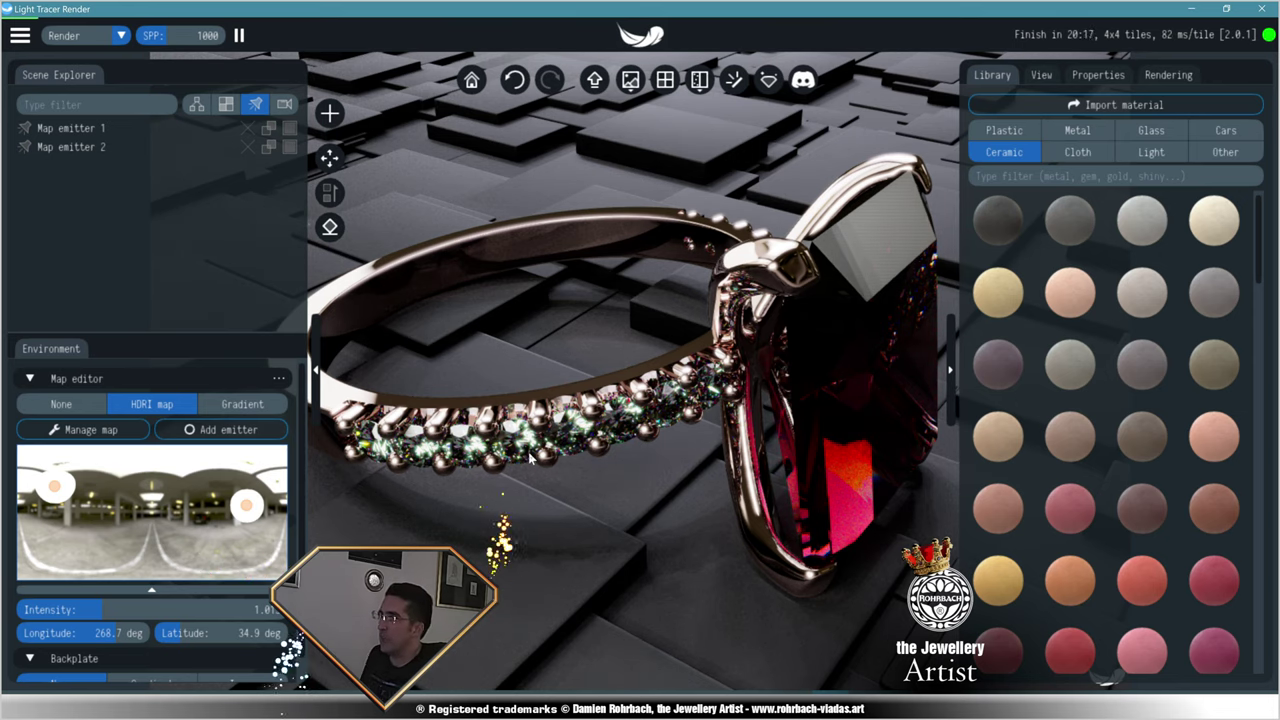
- Set samples per pixel to 50 and give the ruby centre stone a slightly lighter pink absorption colour
left_click(190, 40)
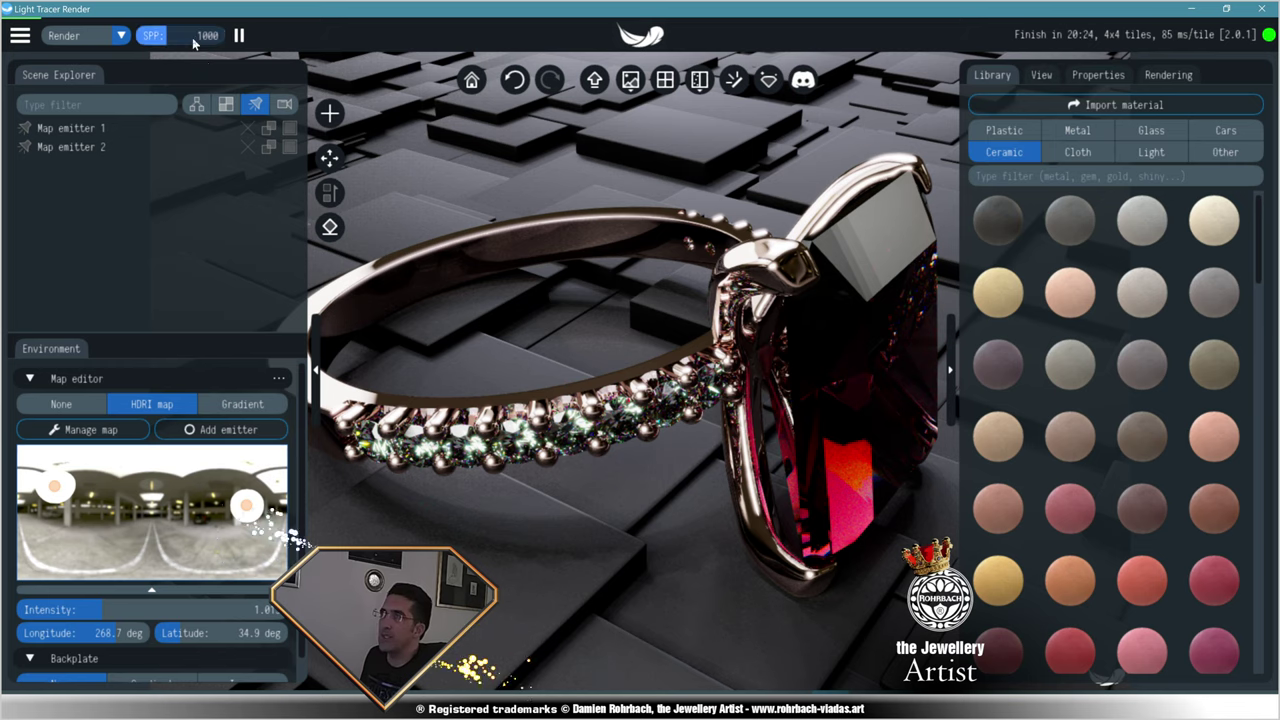
type("50")
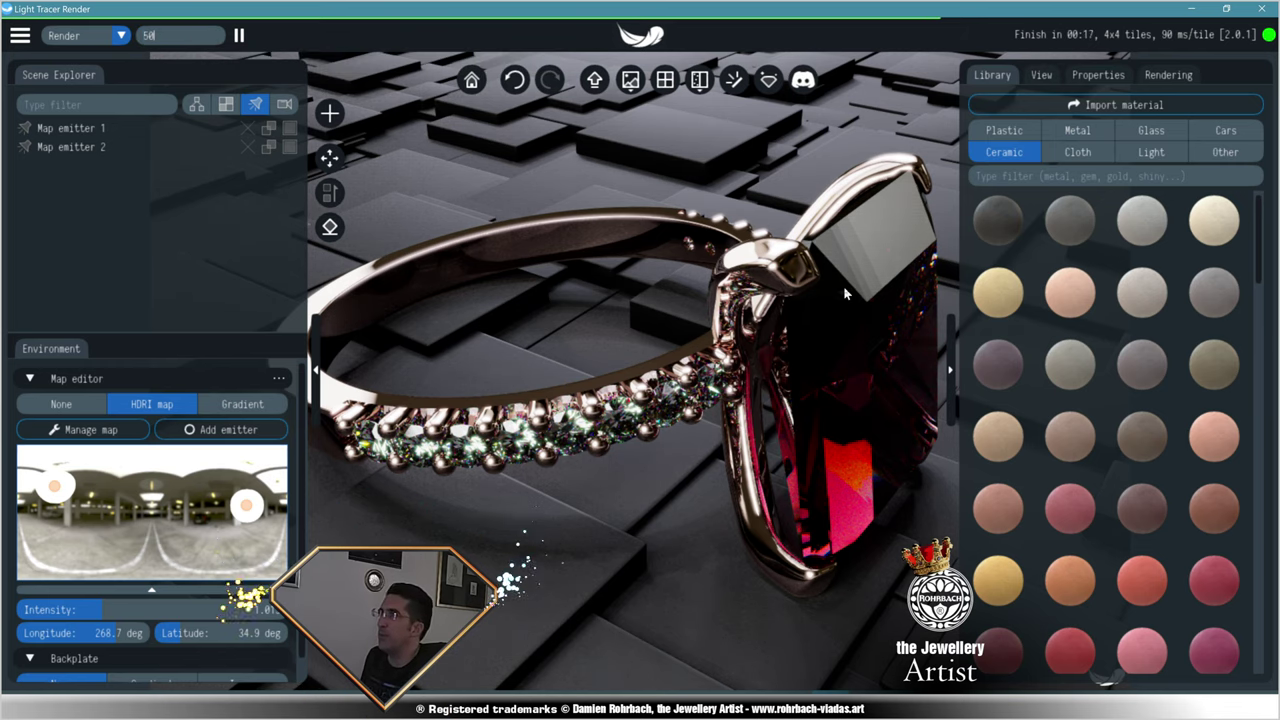
left_click(843, 285)
left_click(1098, 74)
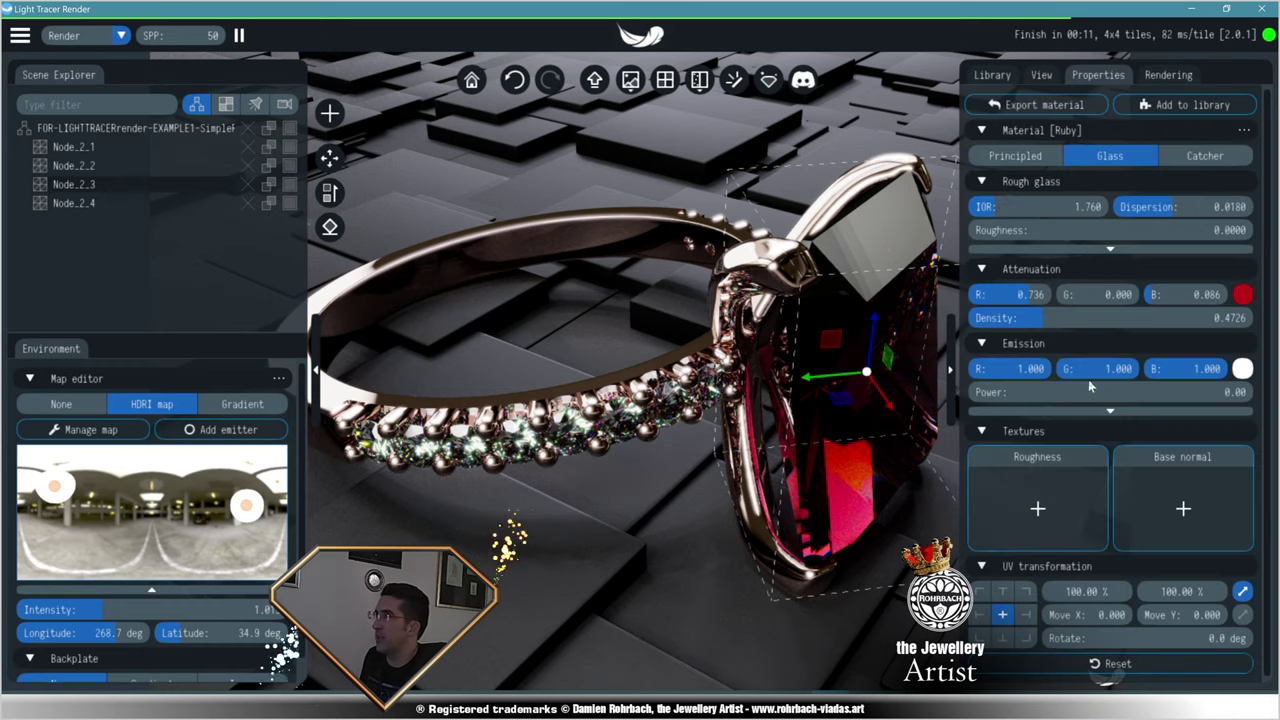
left_click(1243, 295)
left_click(1145, 347)
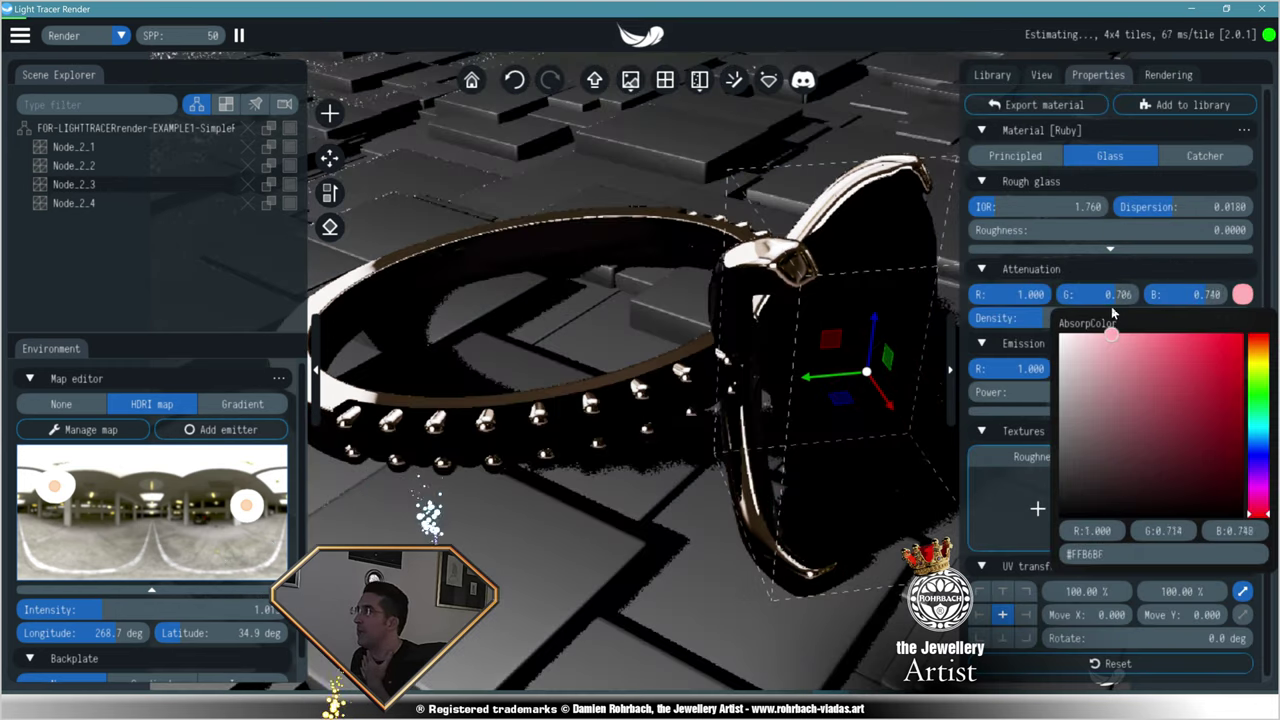
left_click_drag(1111, 306, 1106, 305)
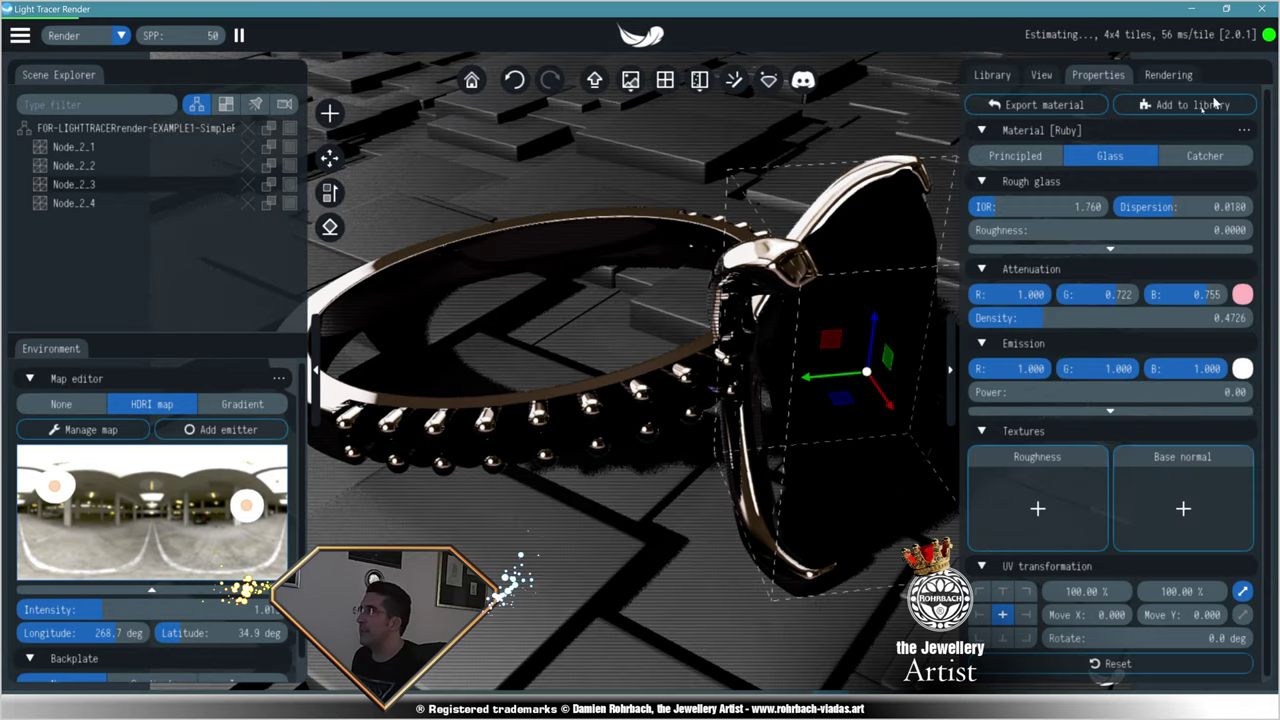
- Set the ruby glass IOR to 1.64 and attenuation density to 0.275, then enable camera depth of field
left_click(1045, 206)
type("1.64")
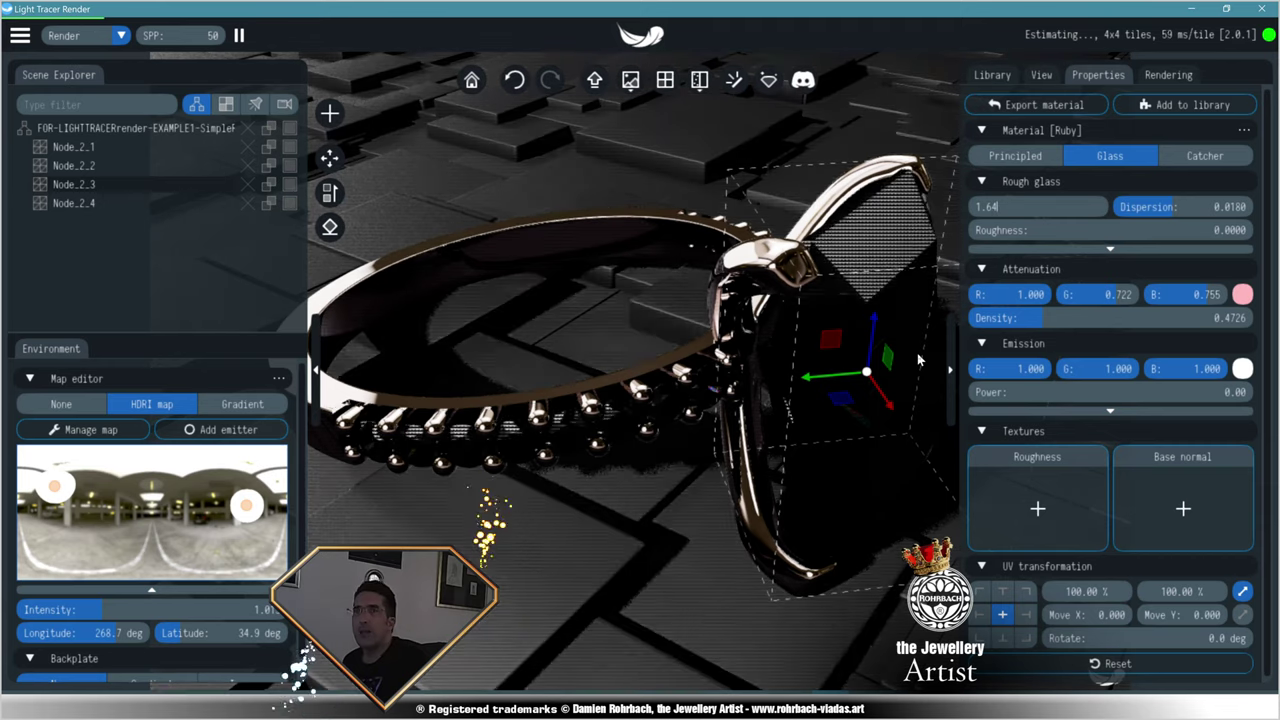
key("Return")
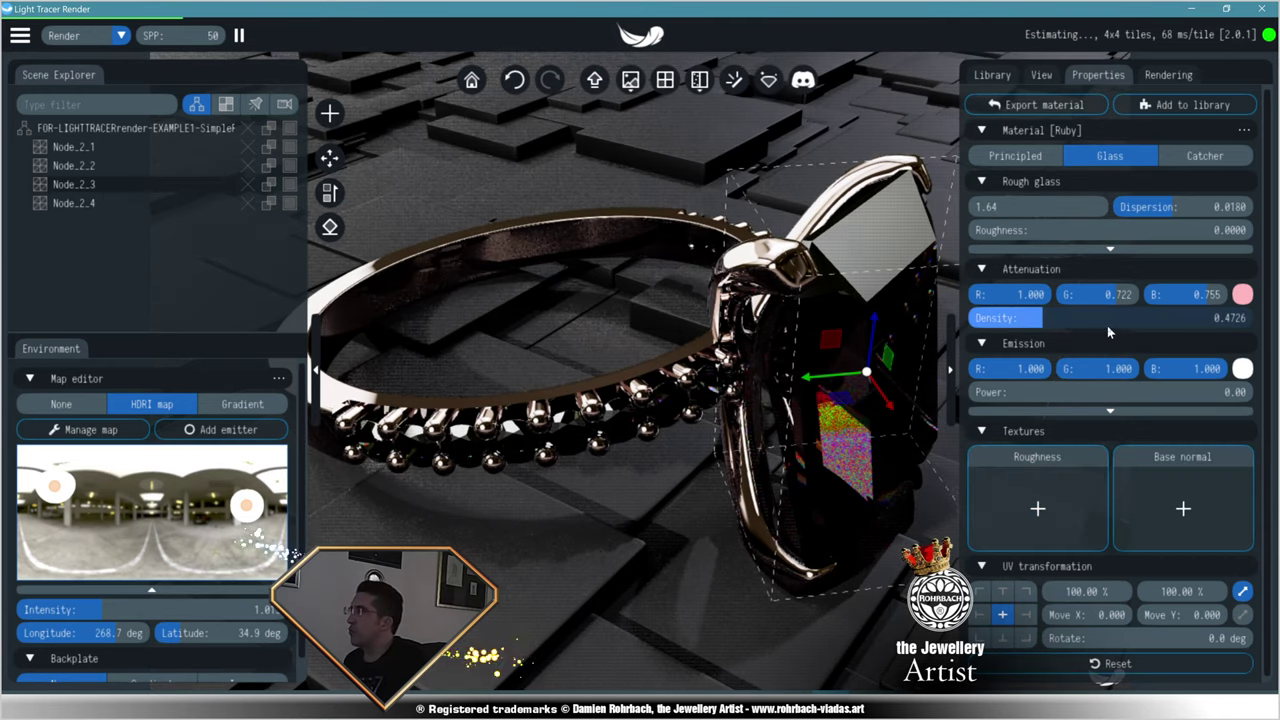
left_click(1112, 320)
type(".")
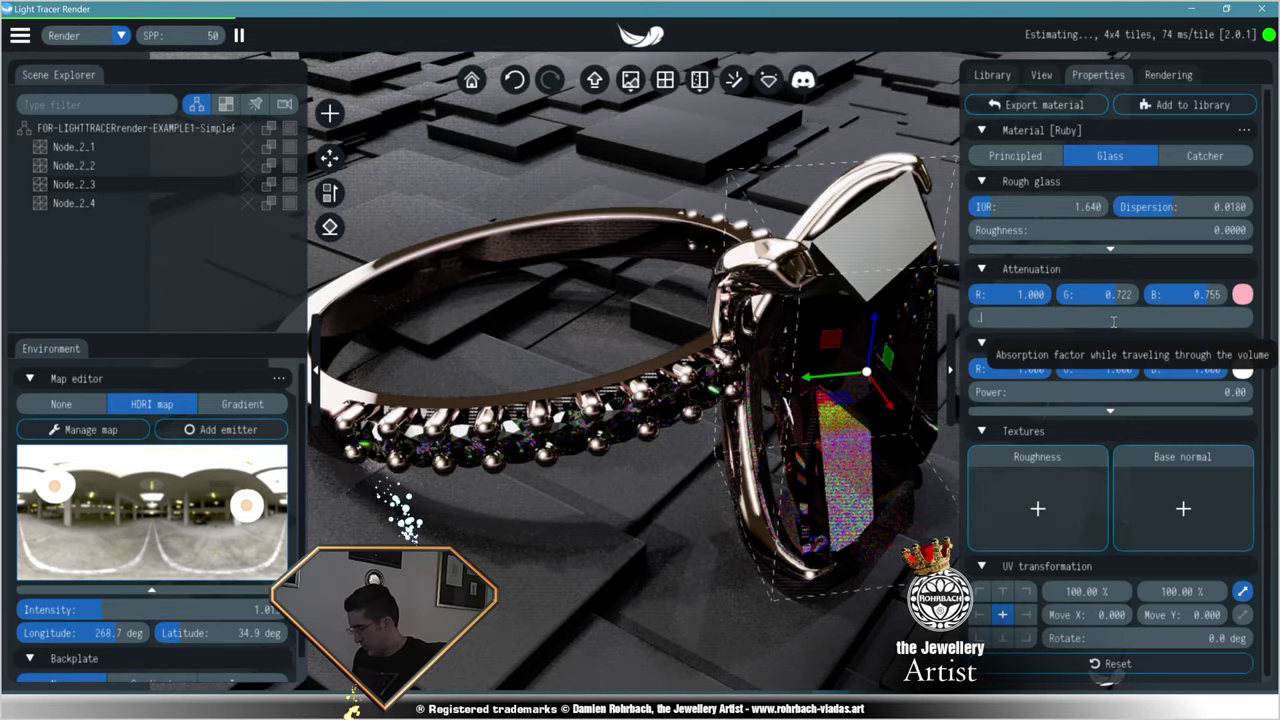
type("275")
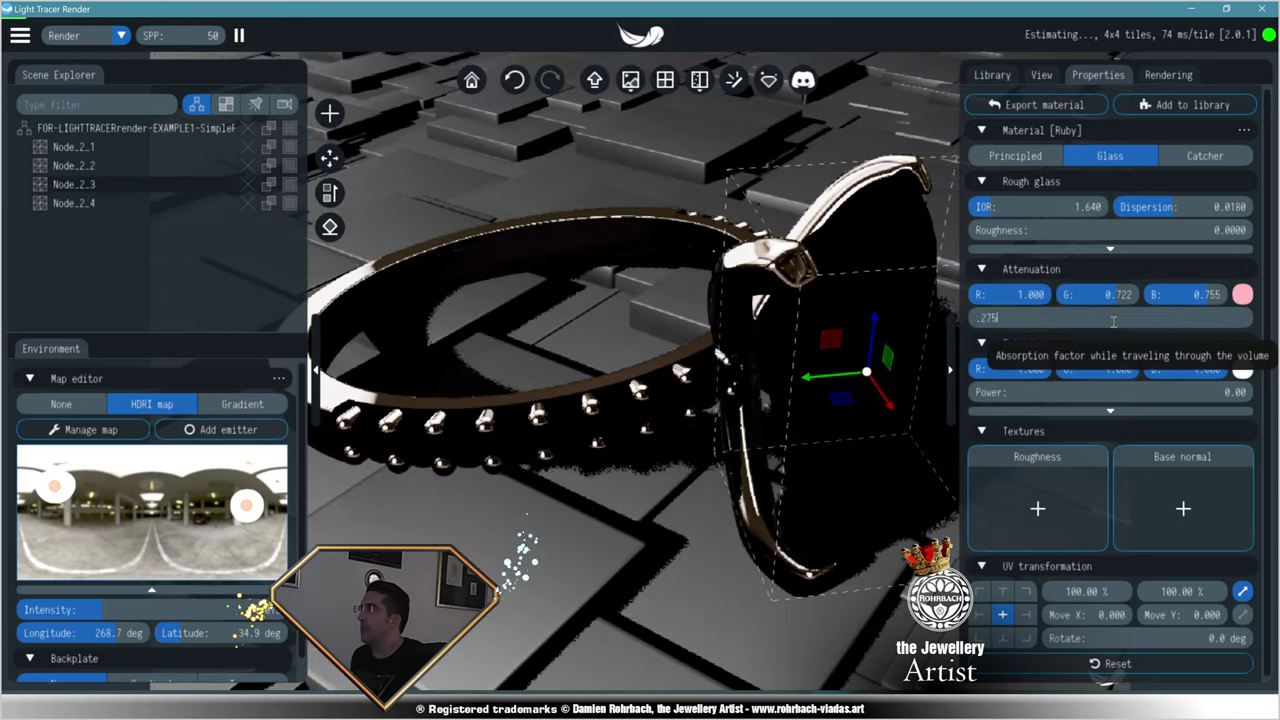
key("Return")
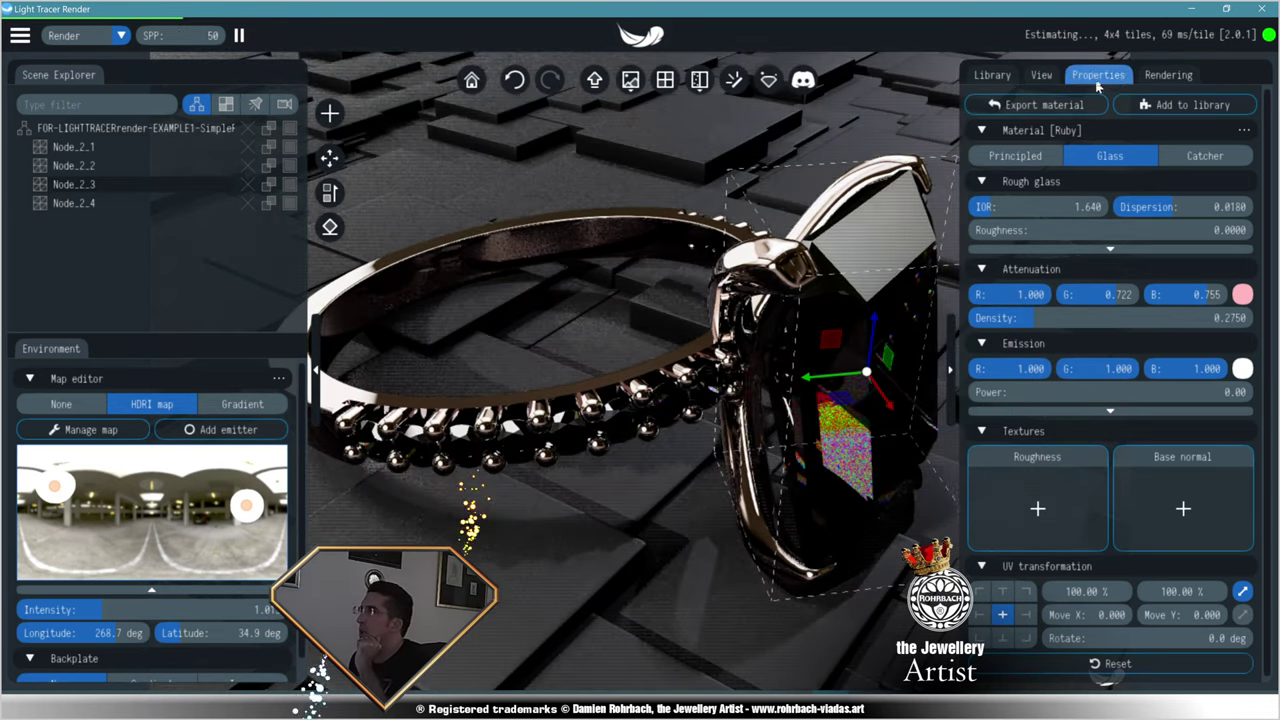
left_click(1041, 75)
left_click(1160, 131)
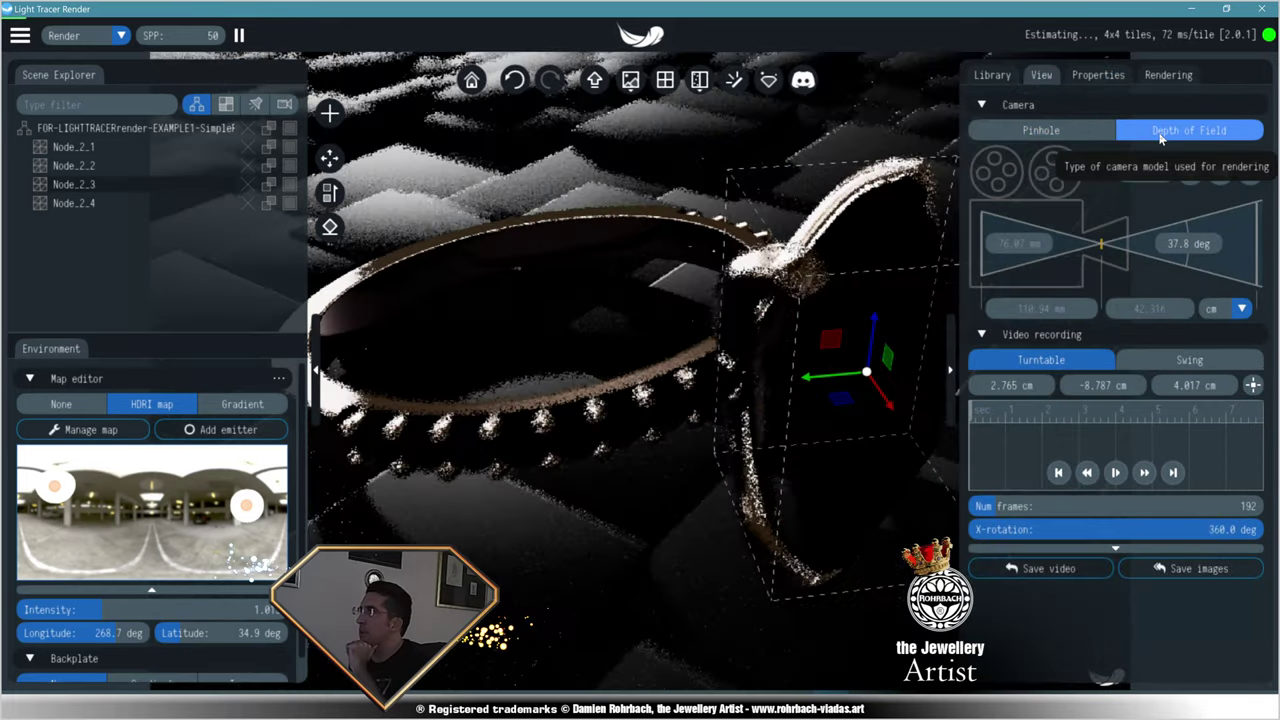
- Focus the camera on the near ring prongs at f/12.0 and hide the camera settings panel
left_click(1190, 172)
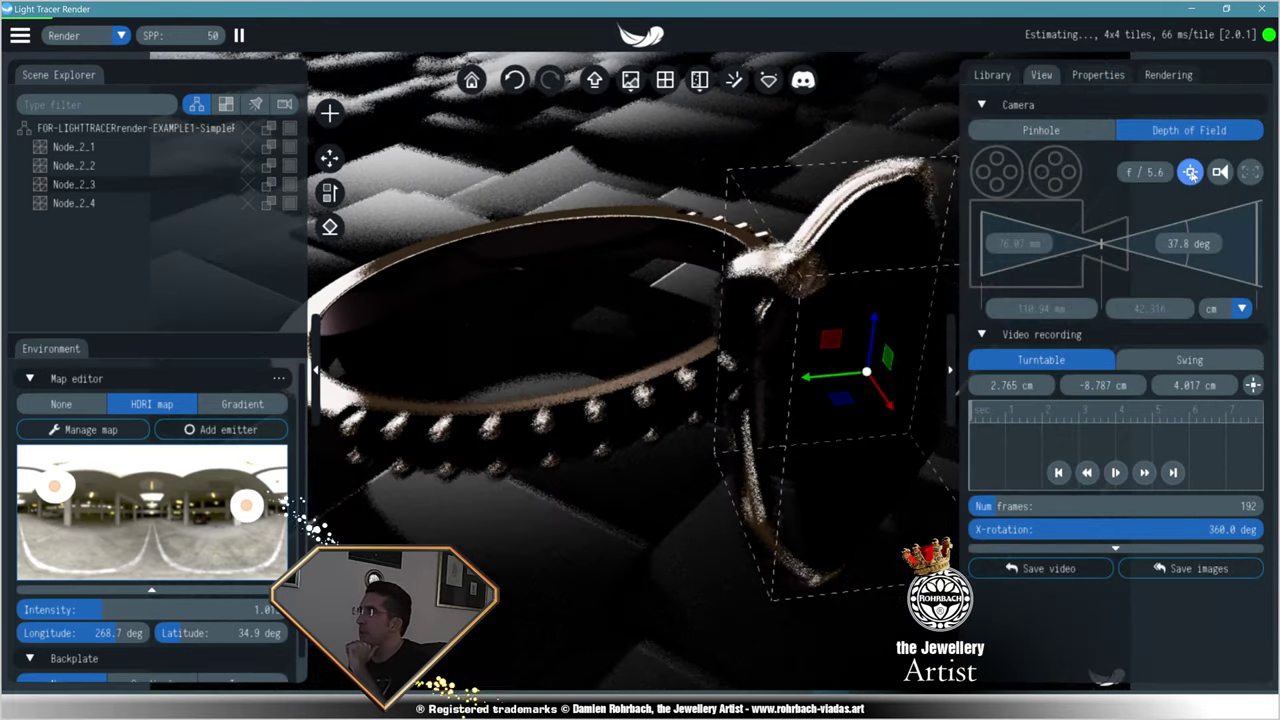
left_click(685, 403)
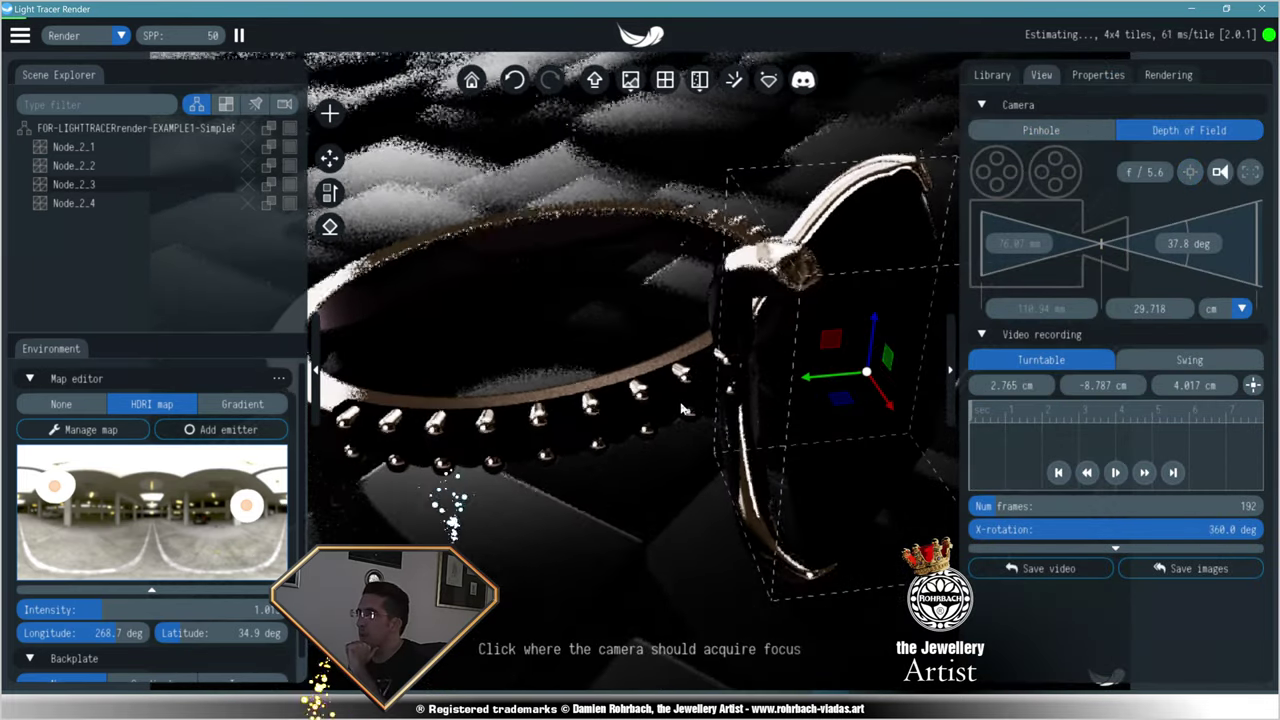
left_click(1127, 172)
type("12")
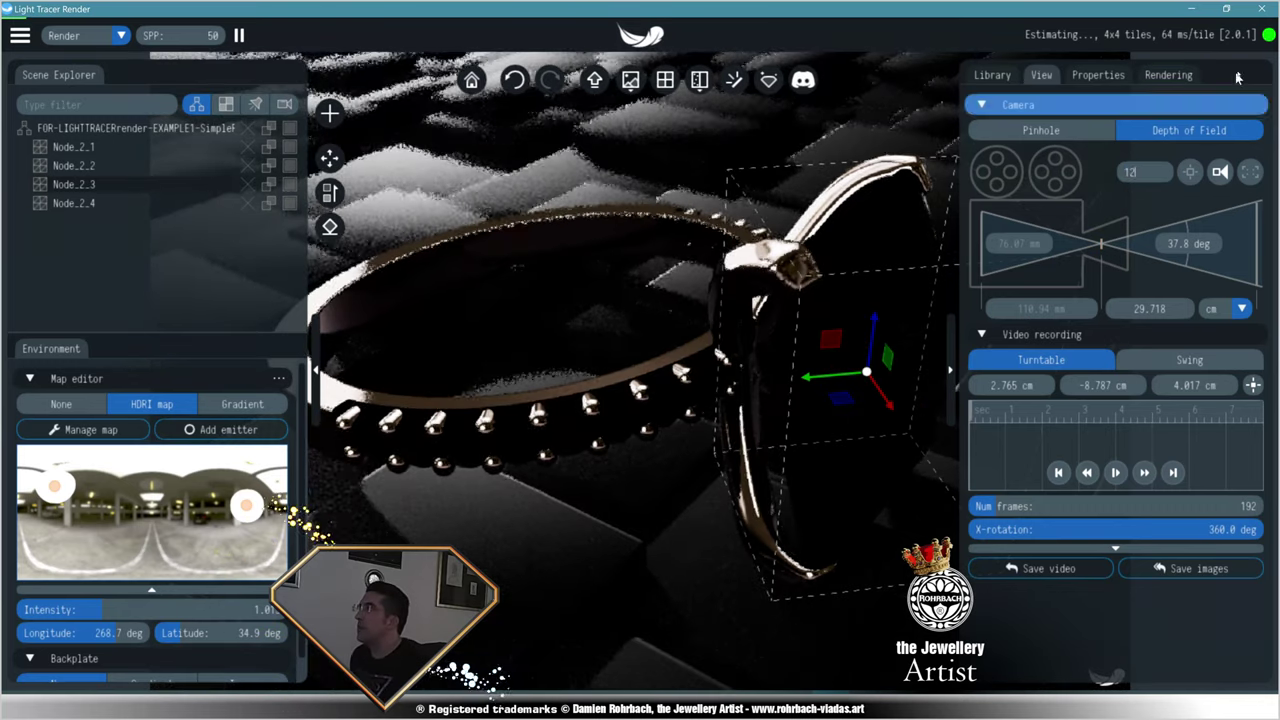
key("Return")
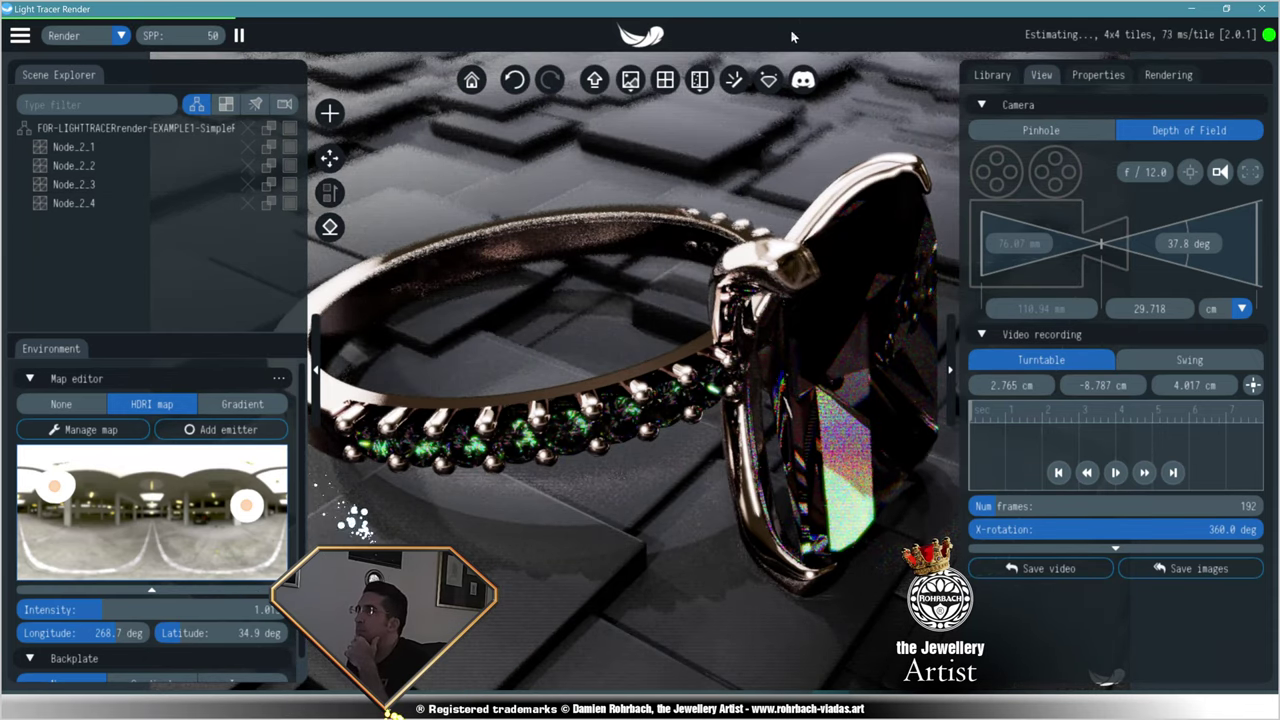
left_click(950, 369)
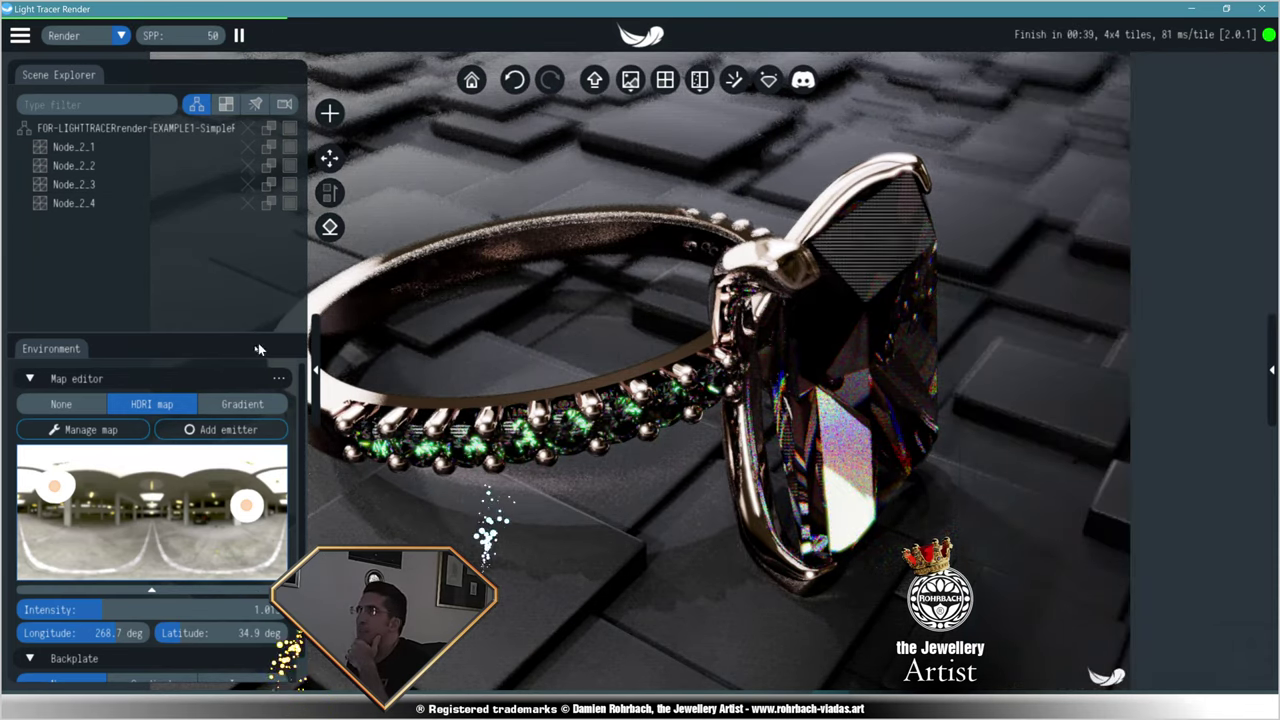
- Hide the scene panel so the render refines full-window, then reopen the Rendering settings
left_click(315, 368)
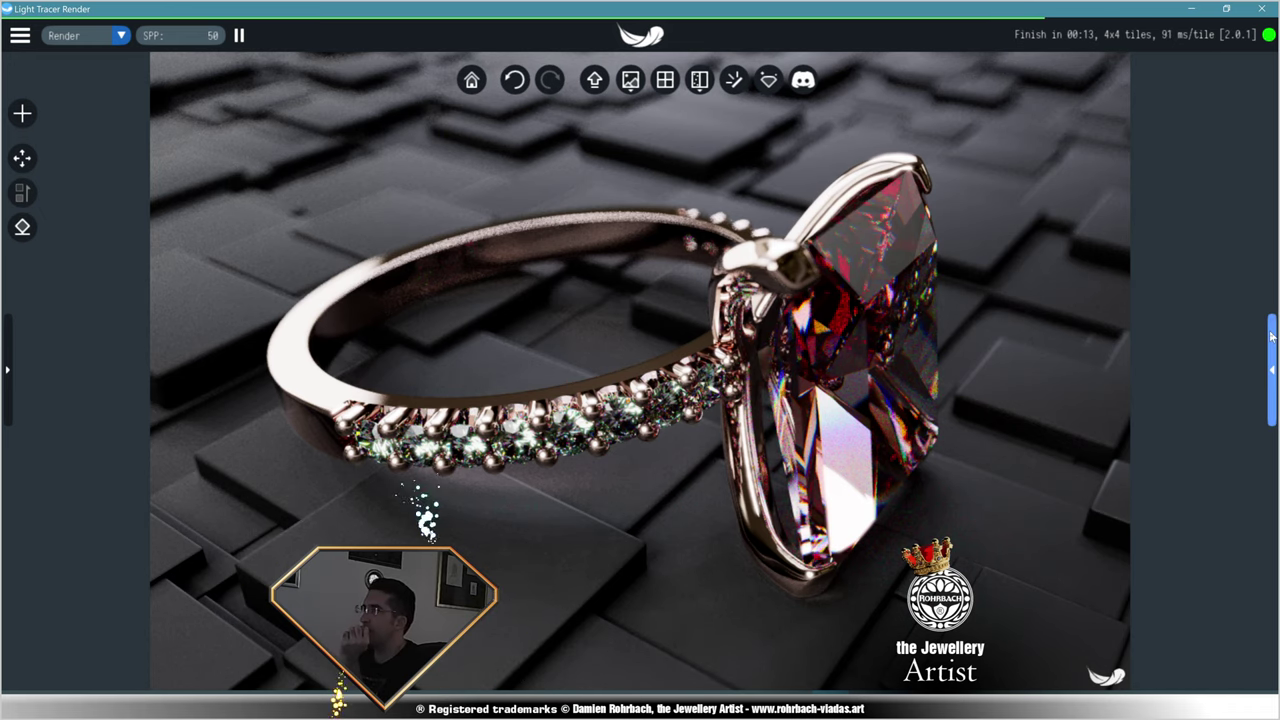
left_click(1272, 370)
left_click(1165, 77)
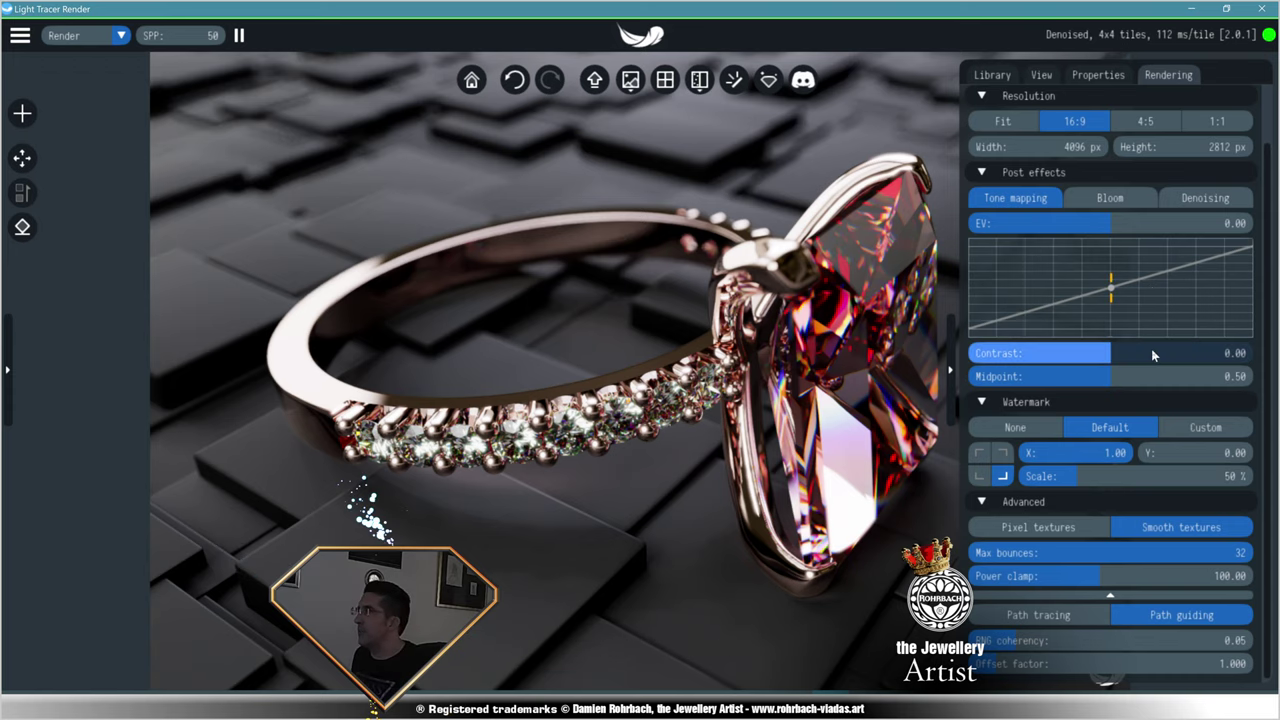
- Check the Intel CPU Denoiser options under Denoising, then hide the rendering settings panel
left_click(1197, 199)
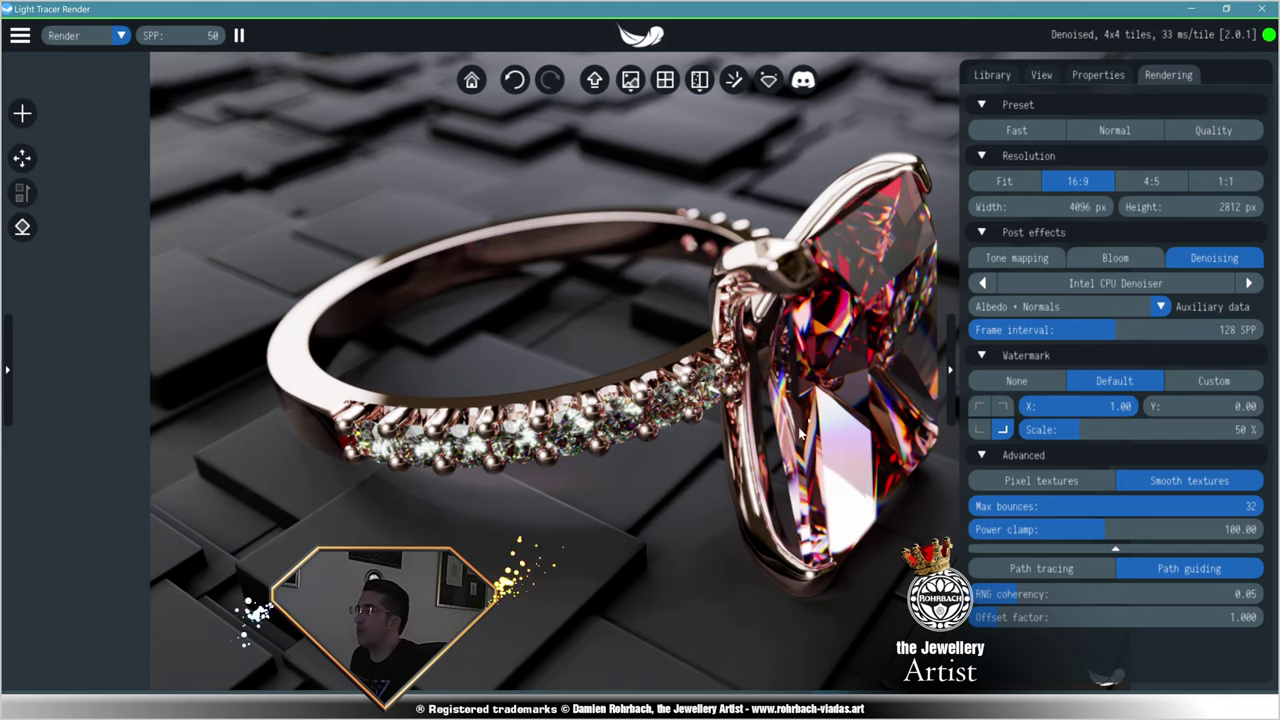
left_click(951, 362)
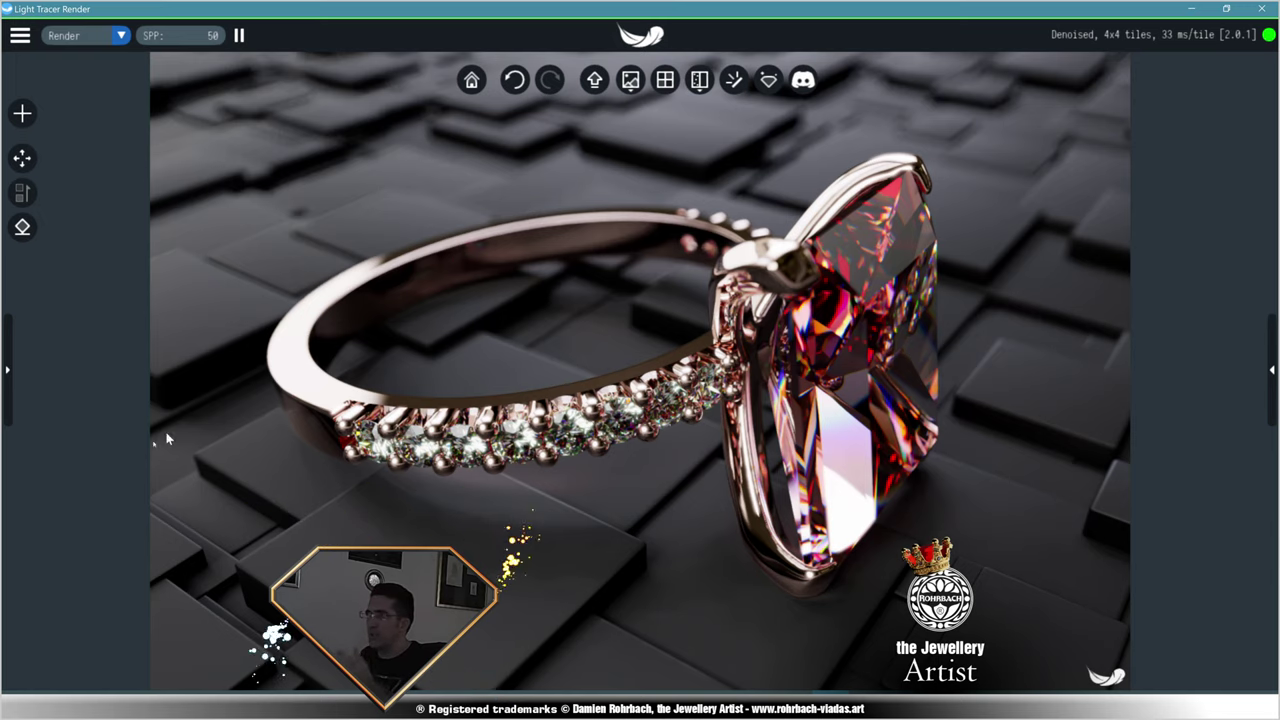
- Inspect the properties of Map emitter 2 and Map emitter 1 on the HDRI, then return to Rendering settings
left_click(7, 370)
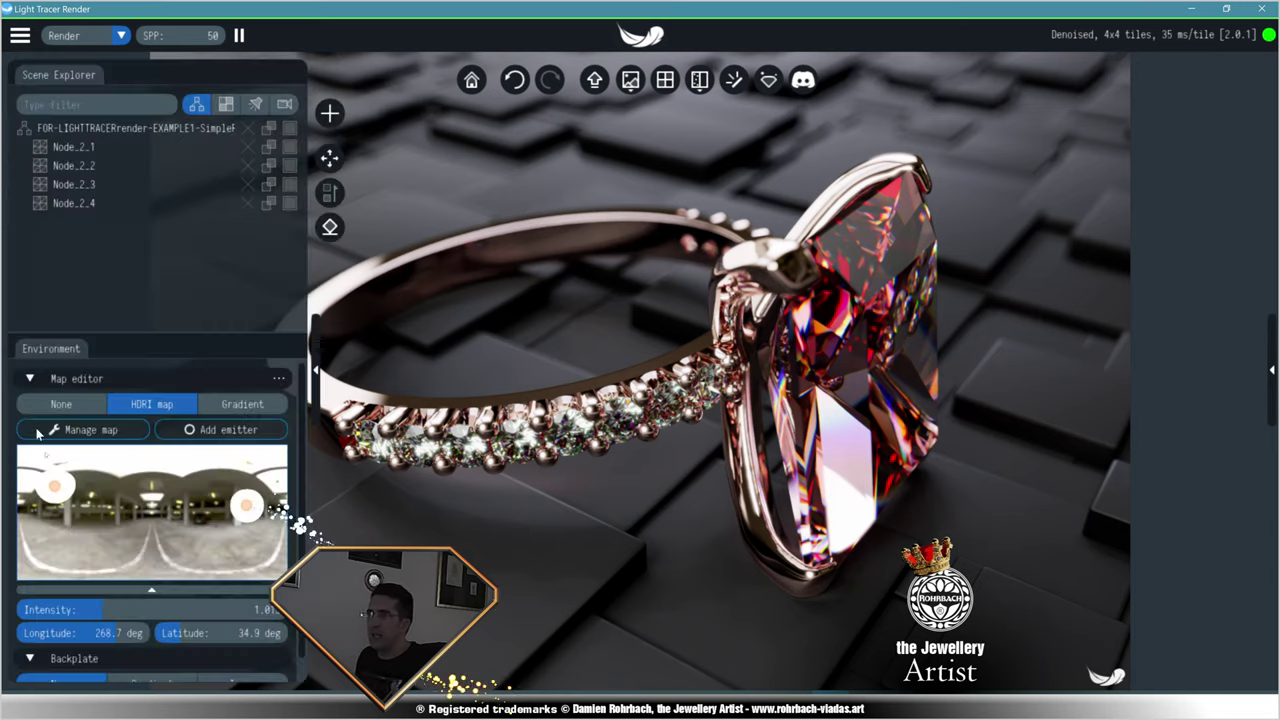
mouse_move(120, 505)
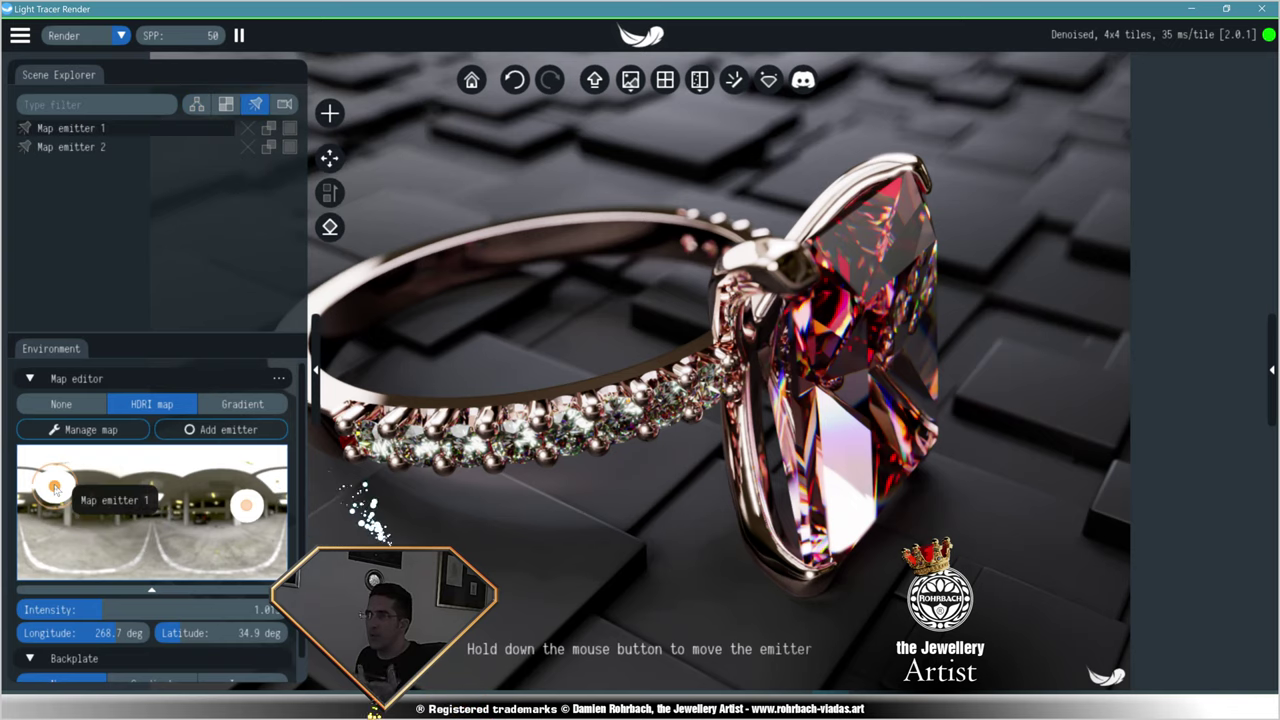
left_click(244, 510)
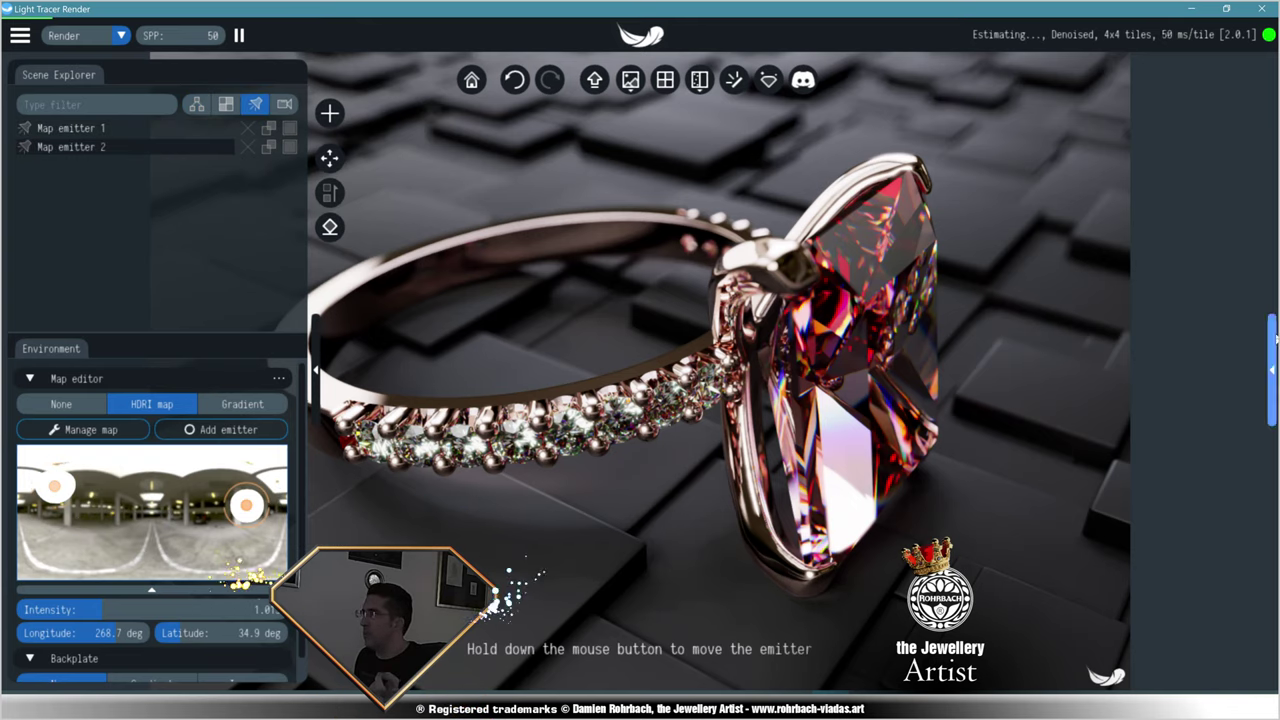
left_click(1274, 340)
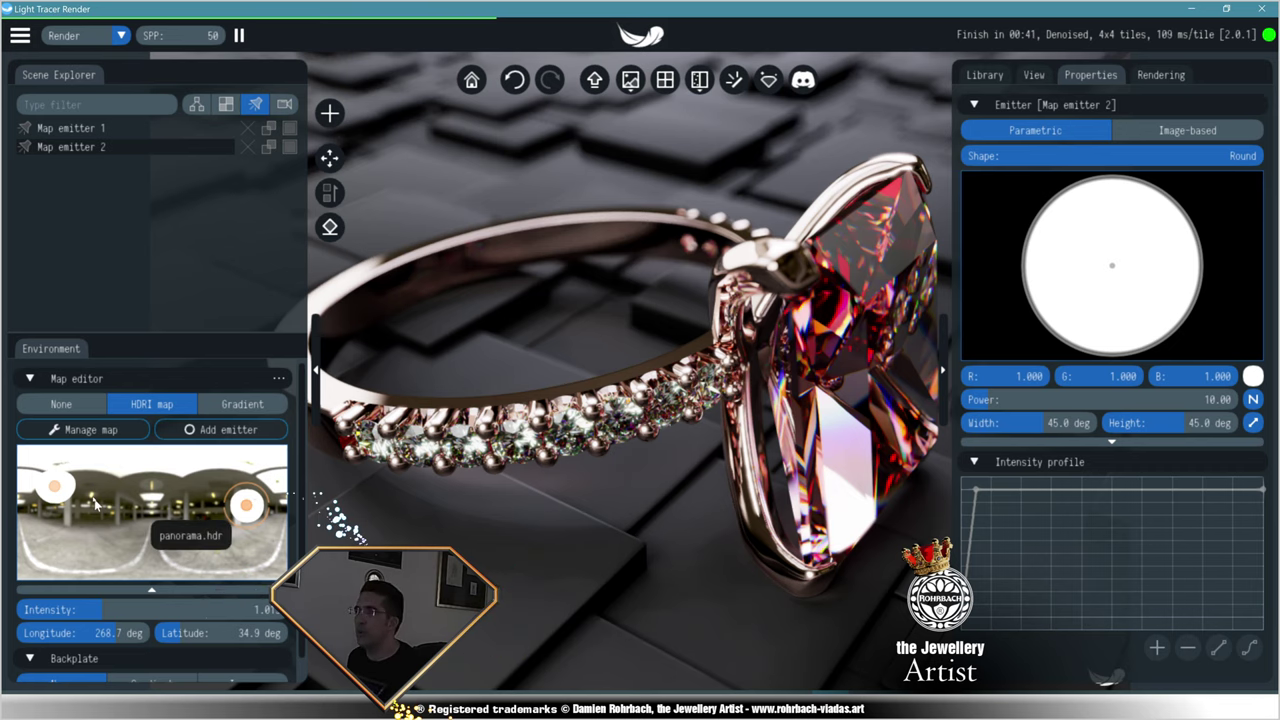
left_click(58, 492)
left_click(55, 488)
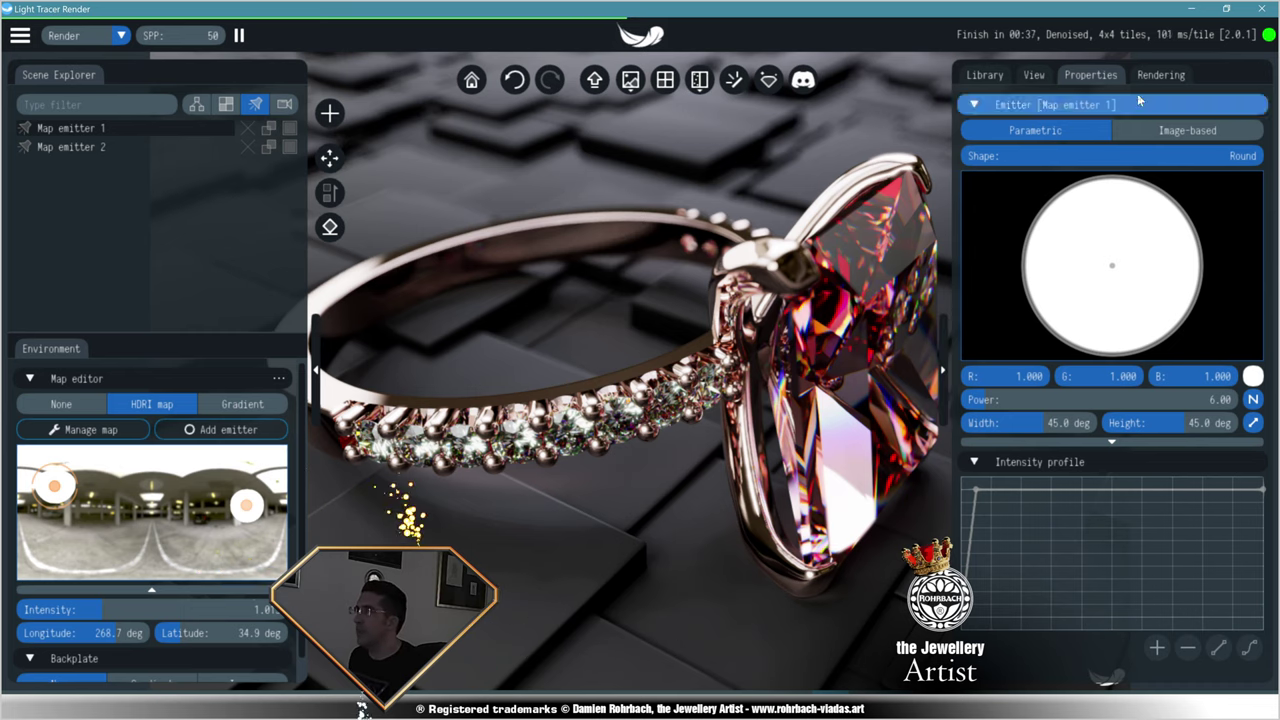
left_click(1160, 75)
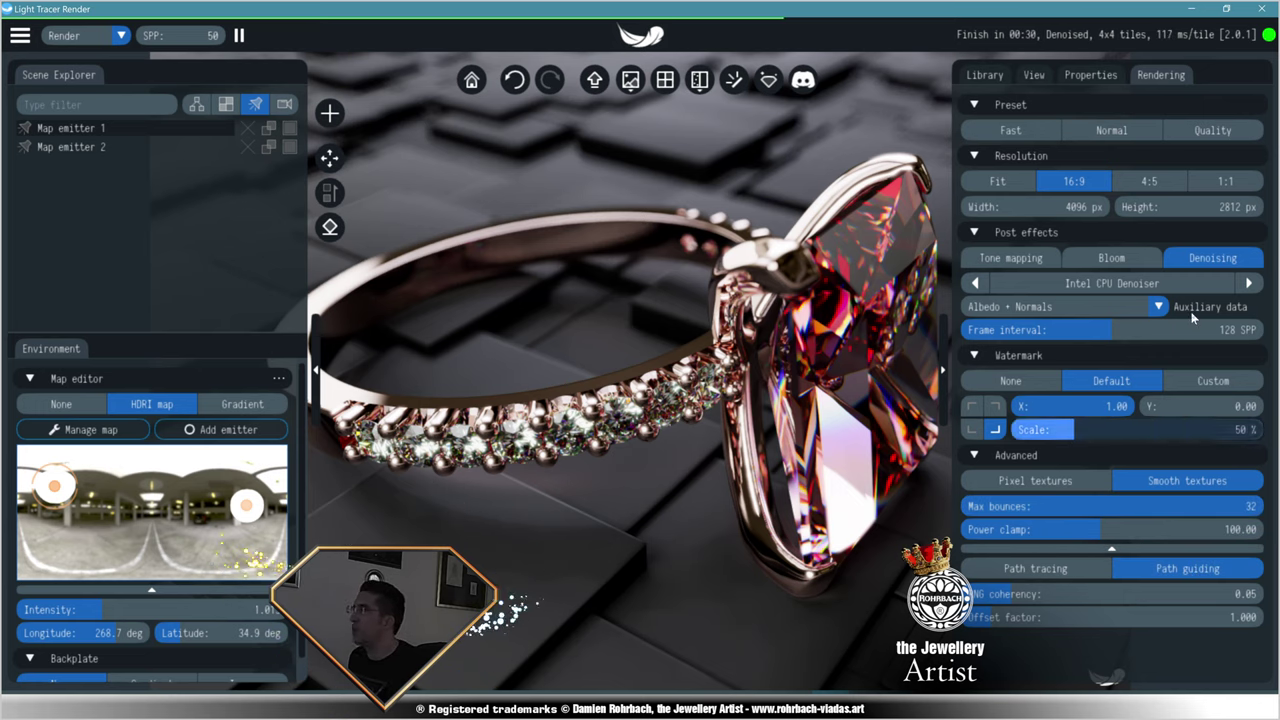
- Set bloom intensity to 0.31 and hide both the rendering and scene panels
left_click(1111, 257)
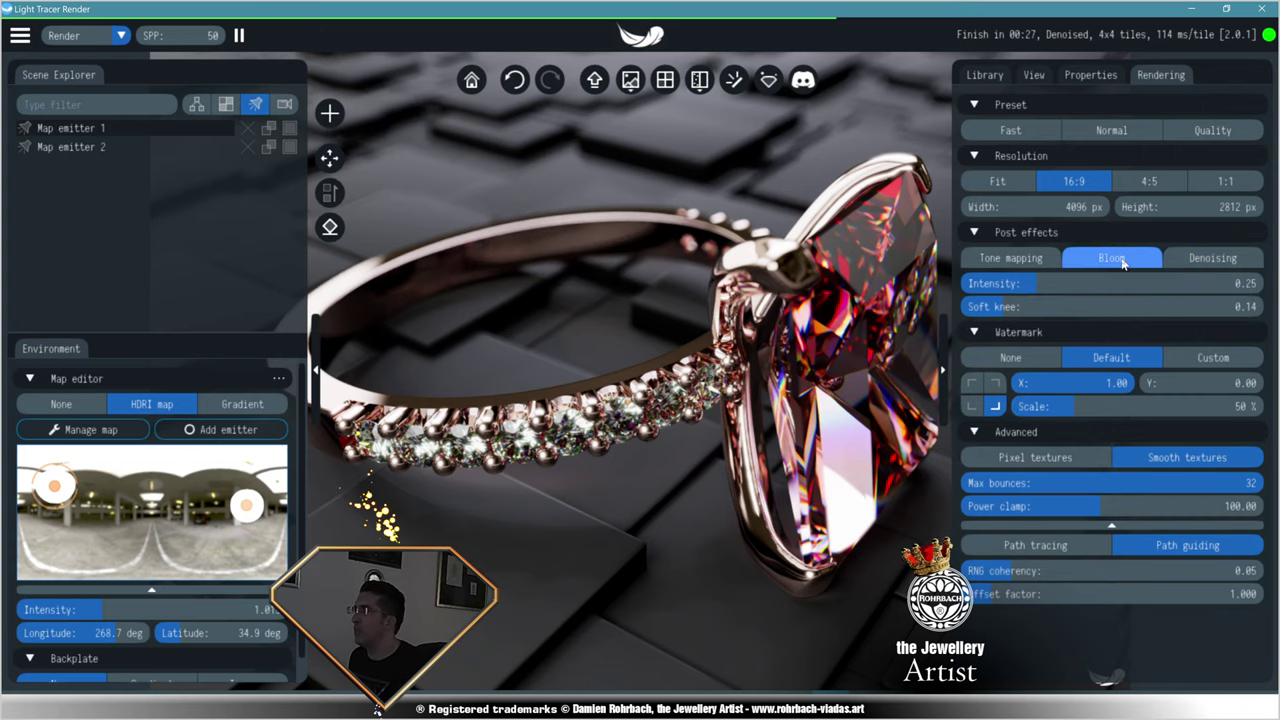
double_click(1180, 275)
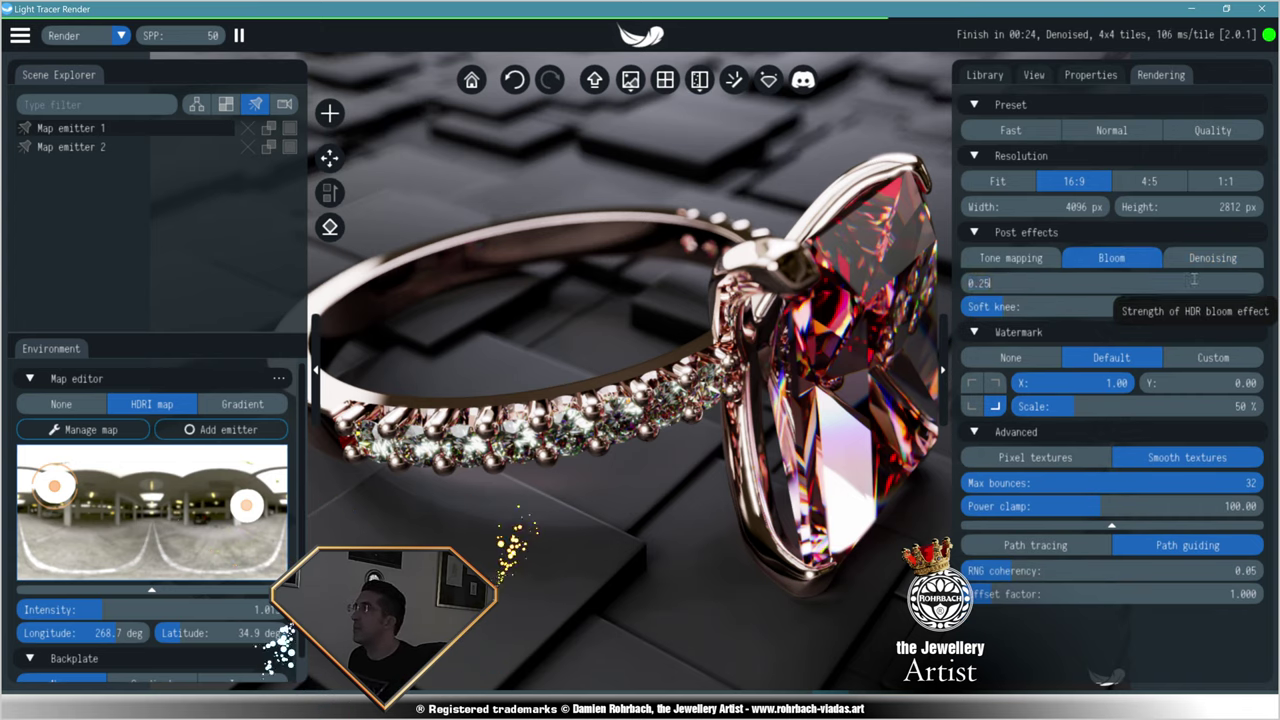
type(".3")
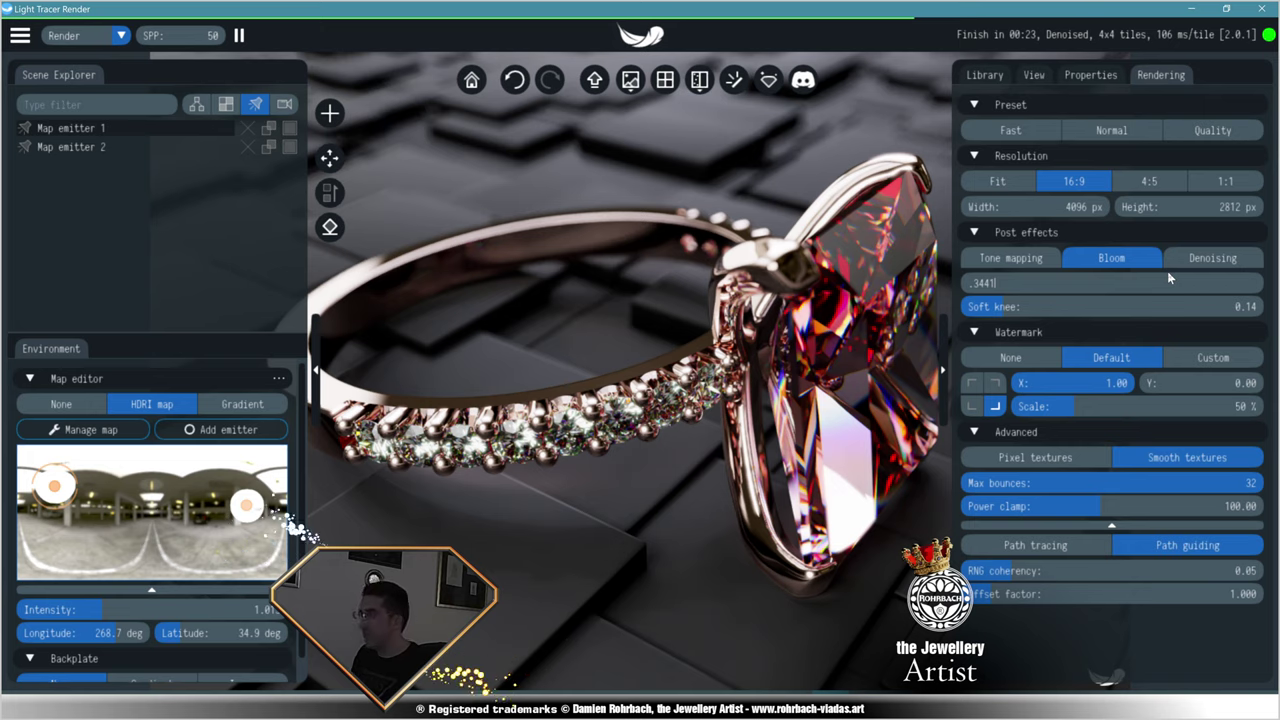
type("1")
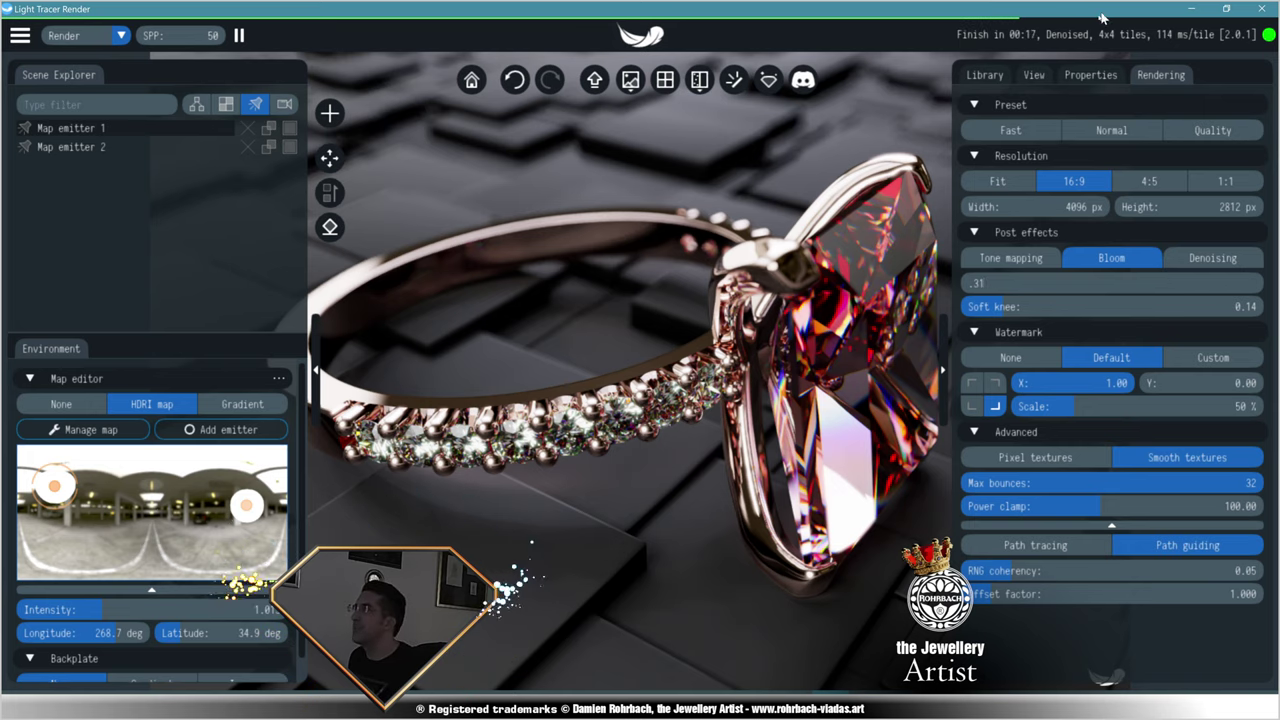
left_click(942, 370)
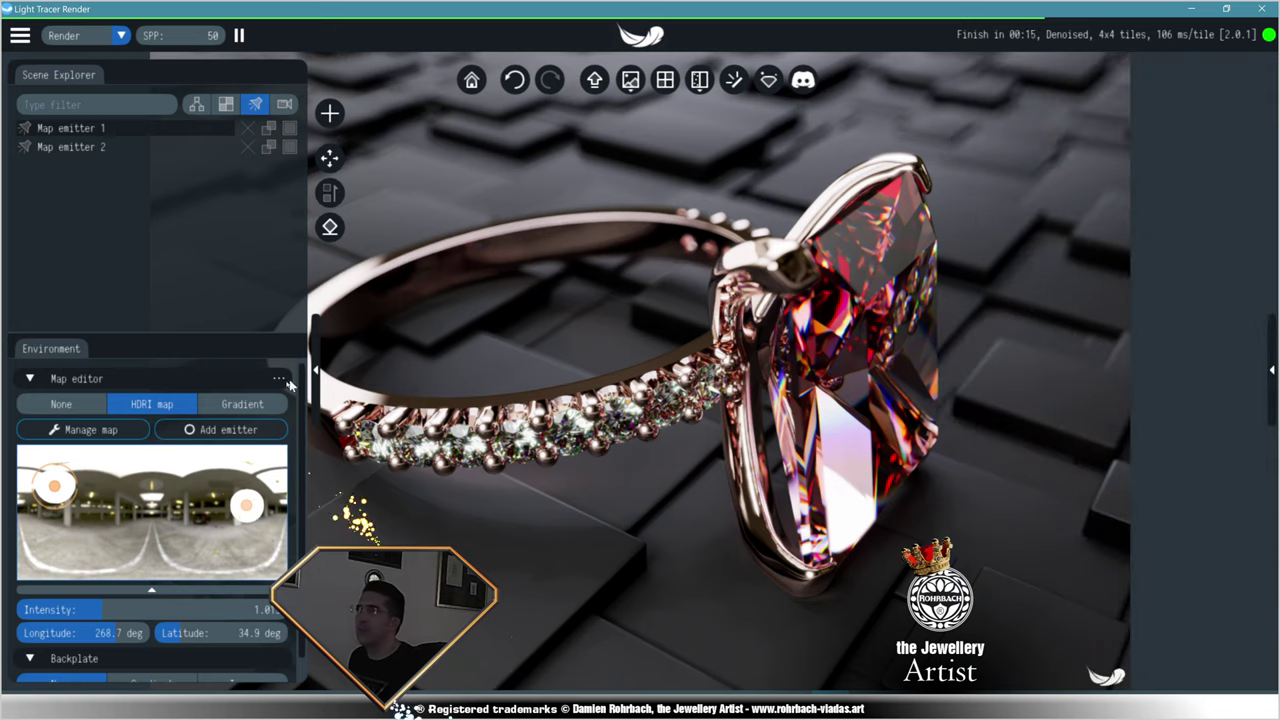
left_click(315, 370)
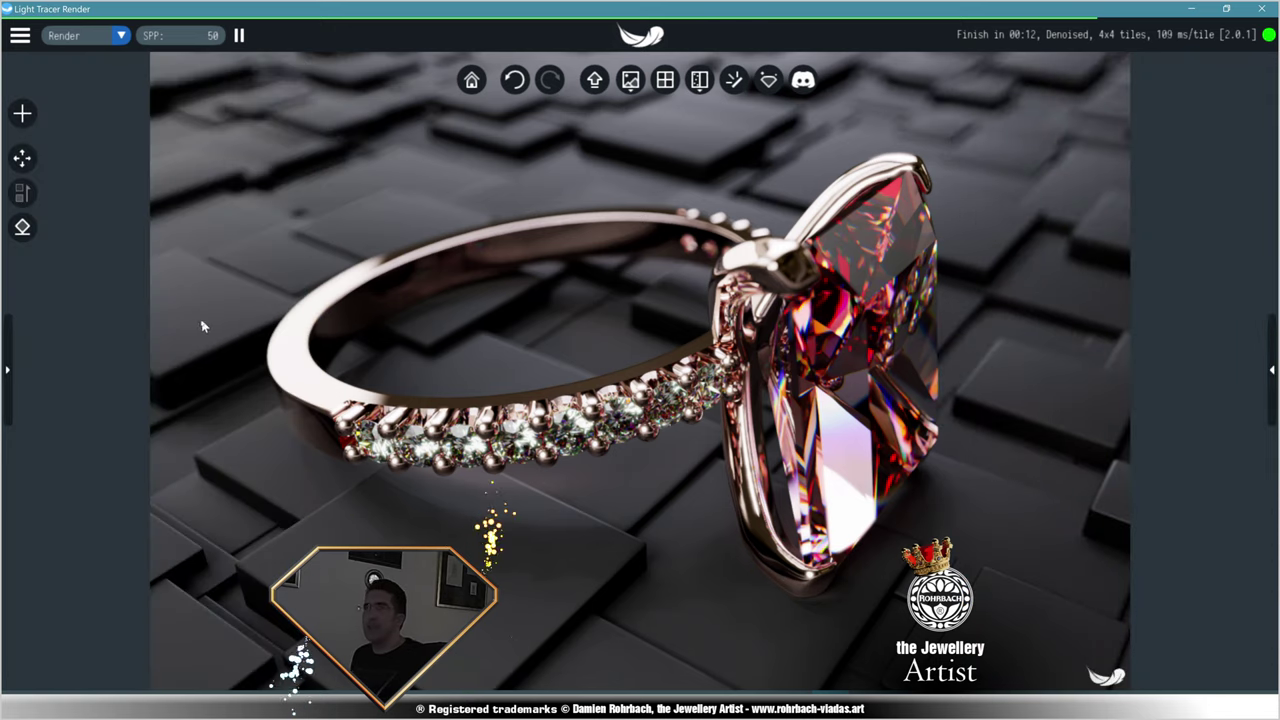
- Try a 1000 samples-per-pixel target, then select the large centre gemstone with SPP left at 50
double_click(210, 40)
type("1000")
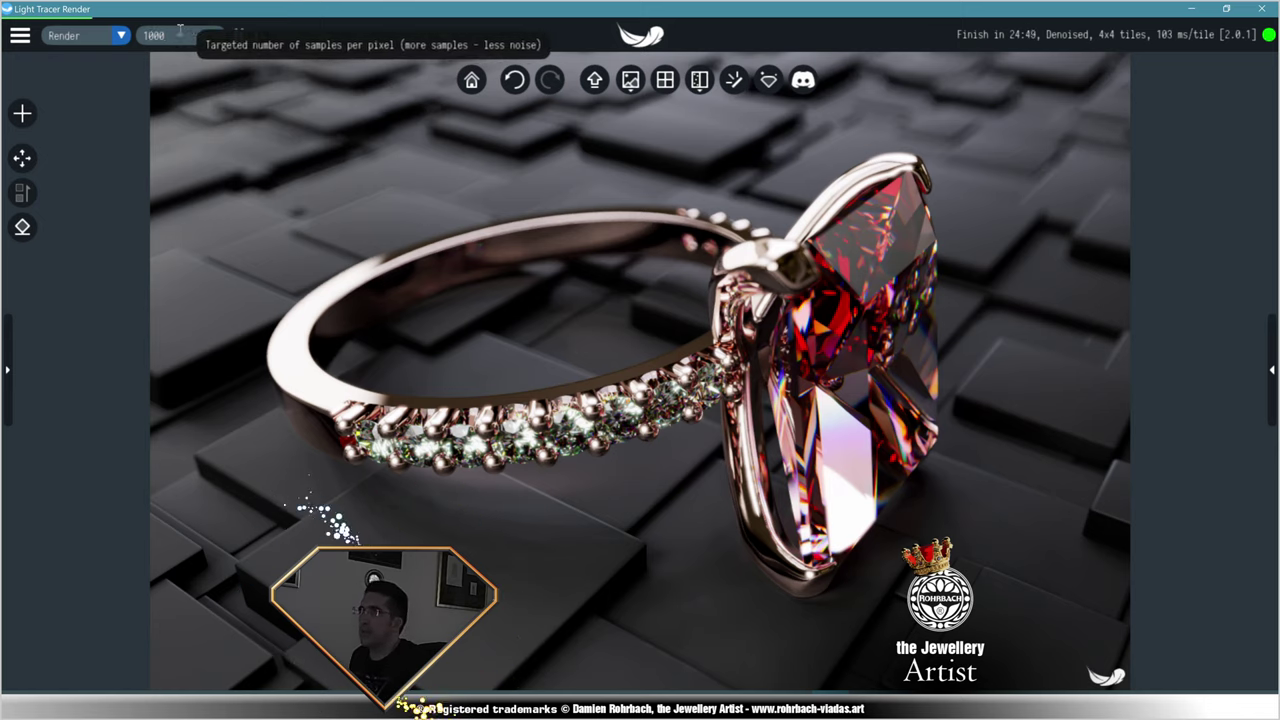
left_click(860, 300)
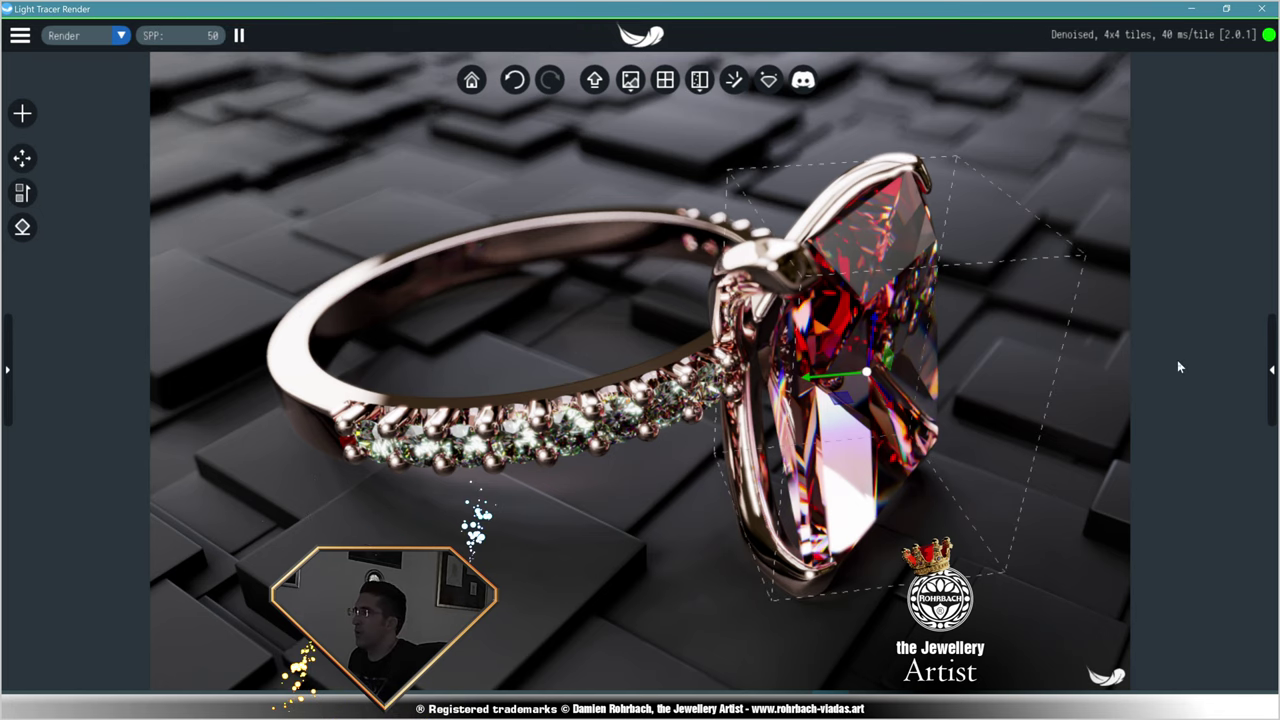
- Give the ruby an absorption density of 0.2 and a paler pink absorption tint, then hide the panel
left_click(1271, 369)
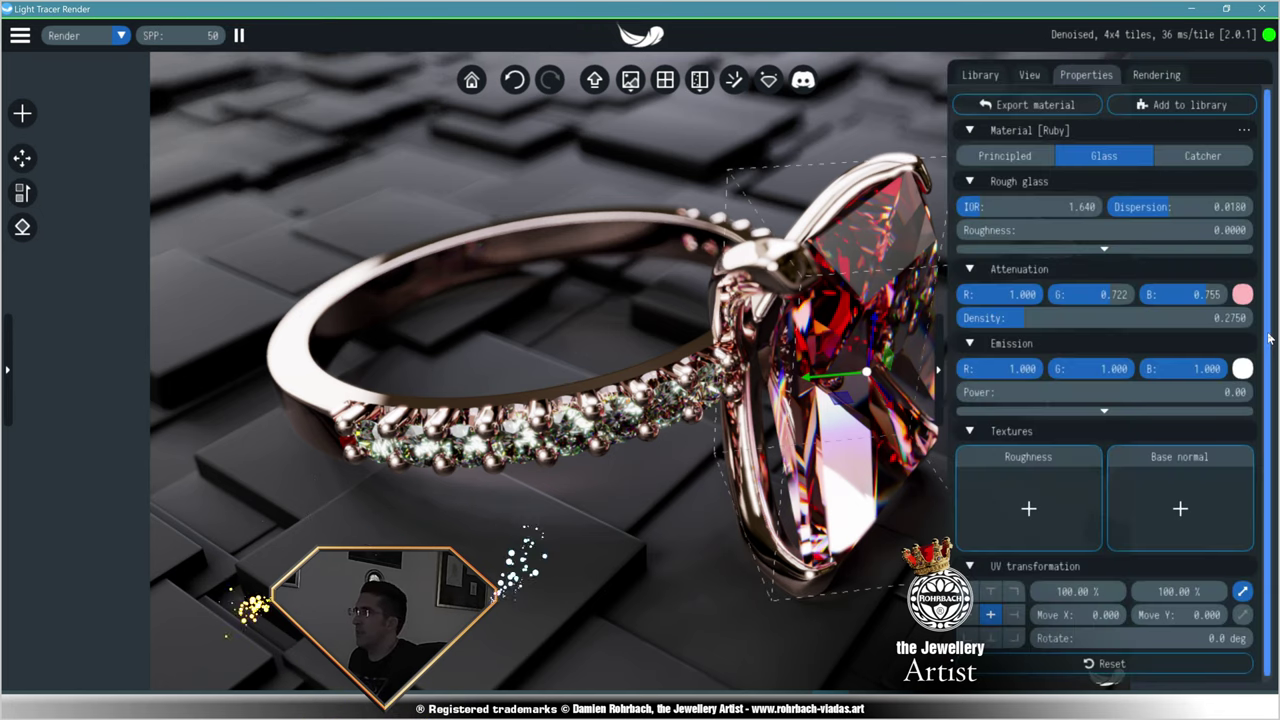
double_click(1123, 314)
type(".")
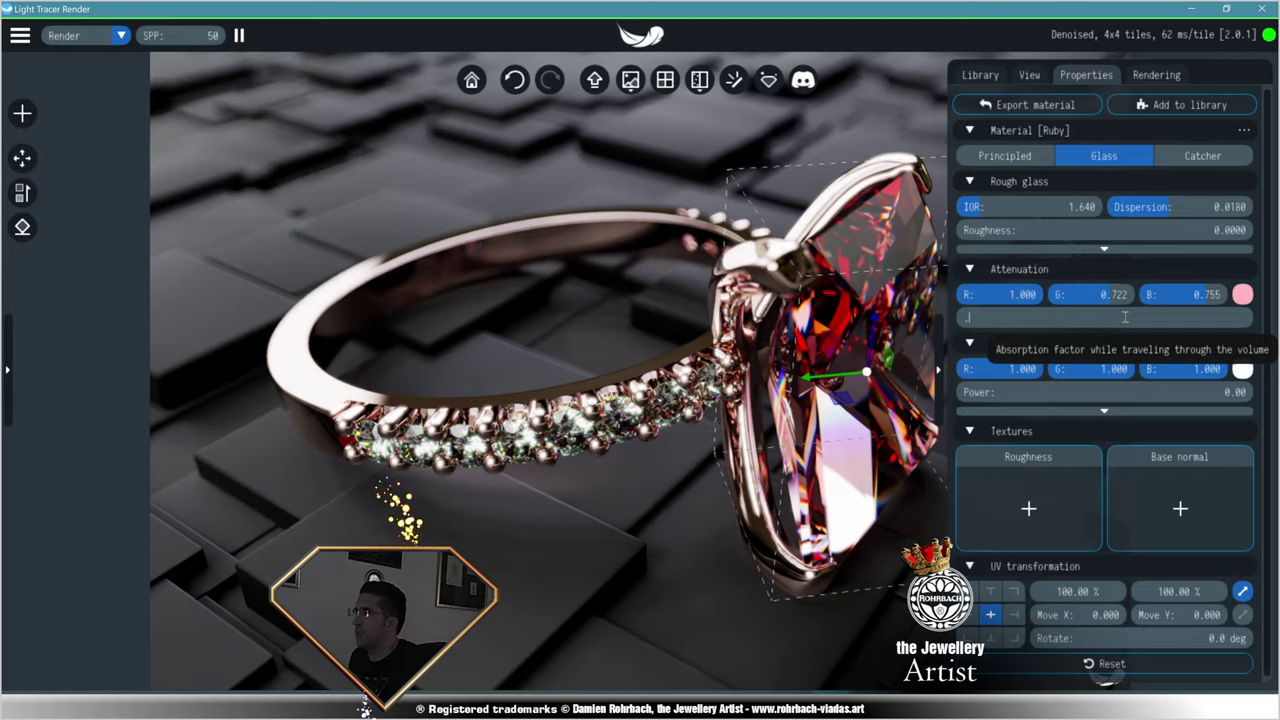
key("Return")
left_click(1242, 294)
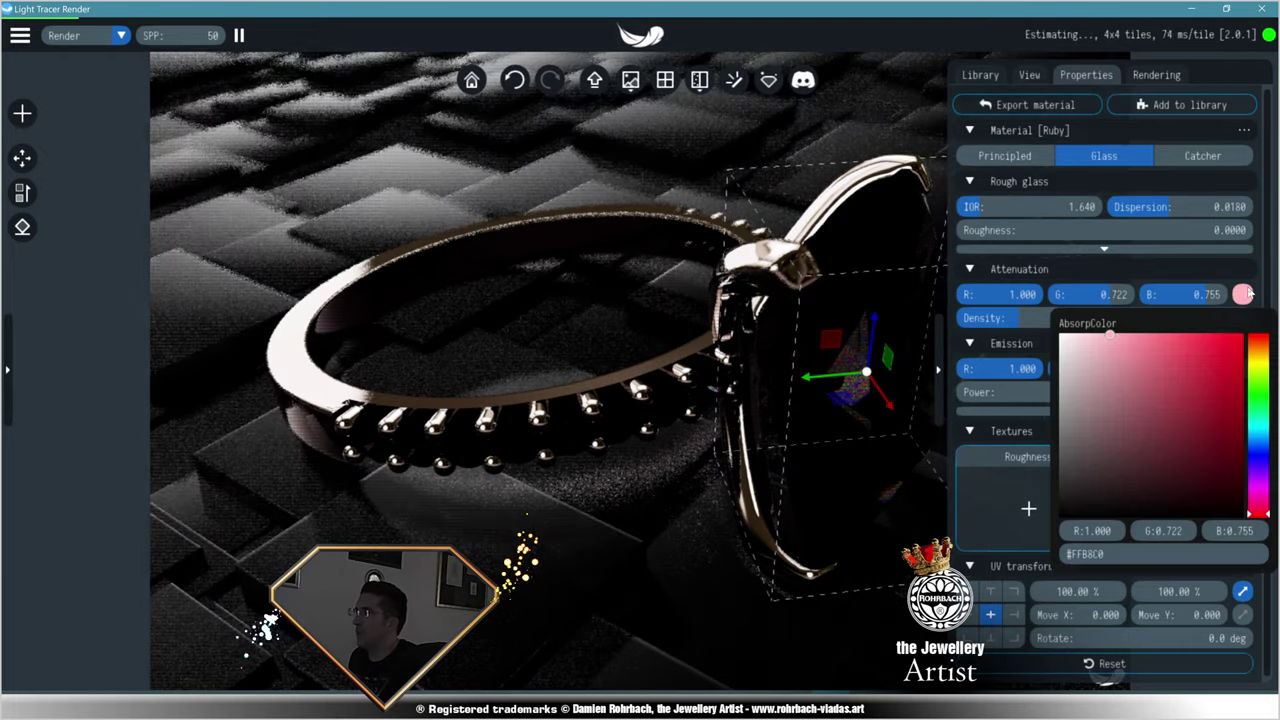
left_click(1100, 335)
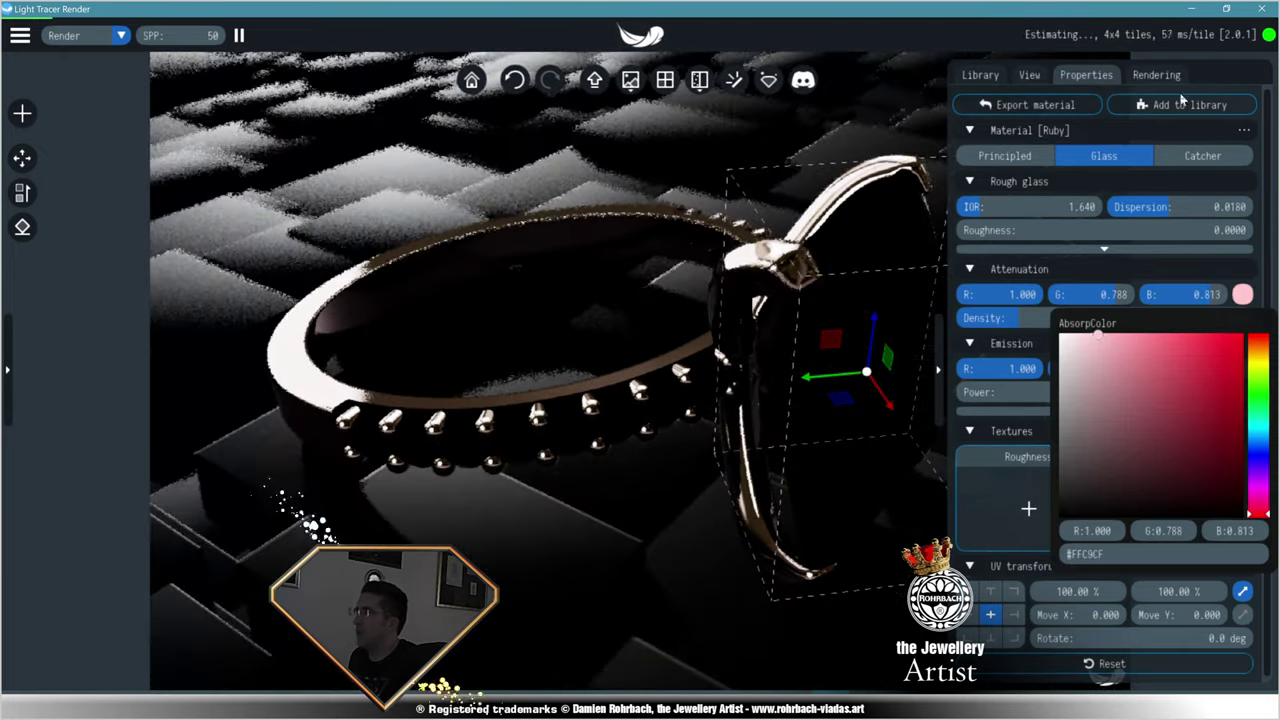
left_click(1225, 73)
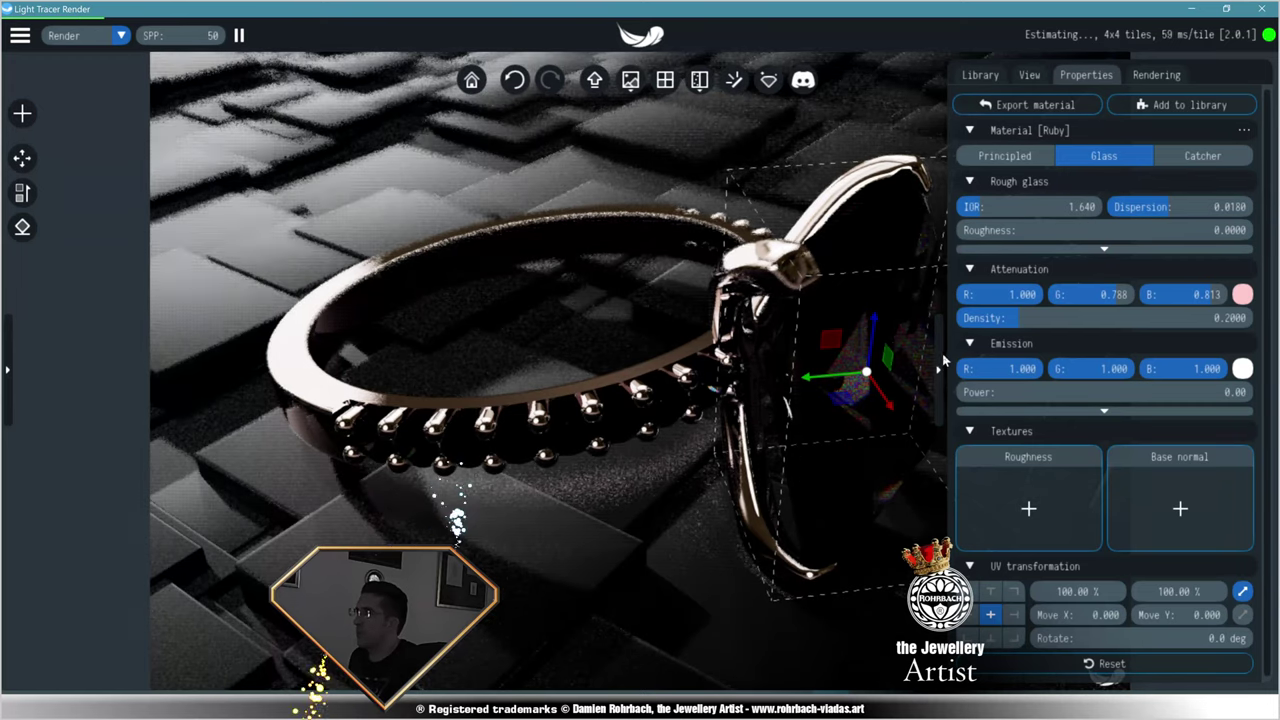
left_click(941, 362)
- Set the target samples per pixel to 1000
double_click(193, 37)
type("10")
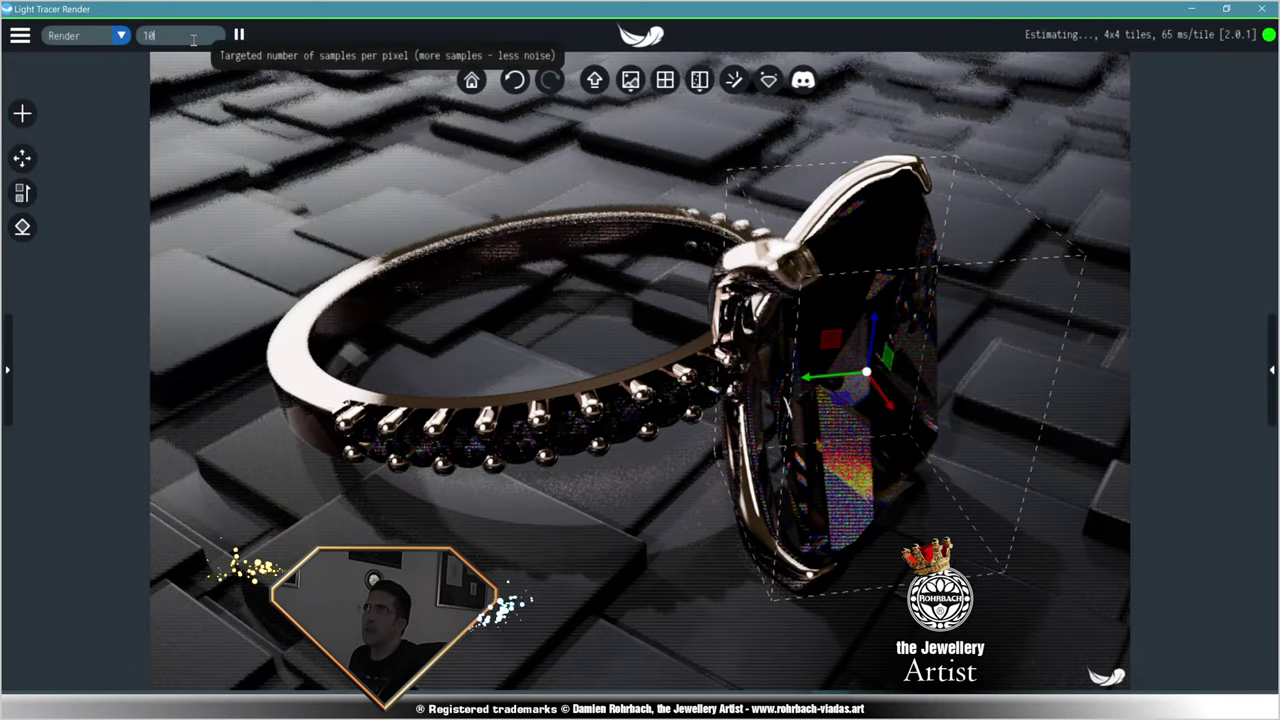
type("00")
key("Return")
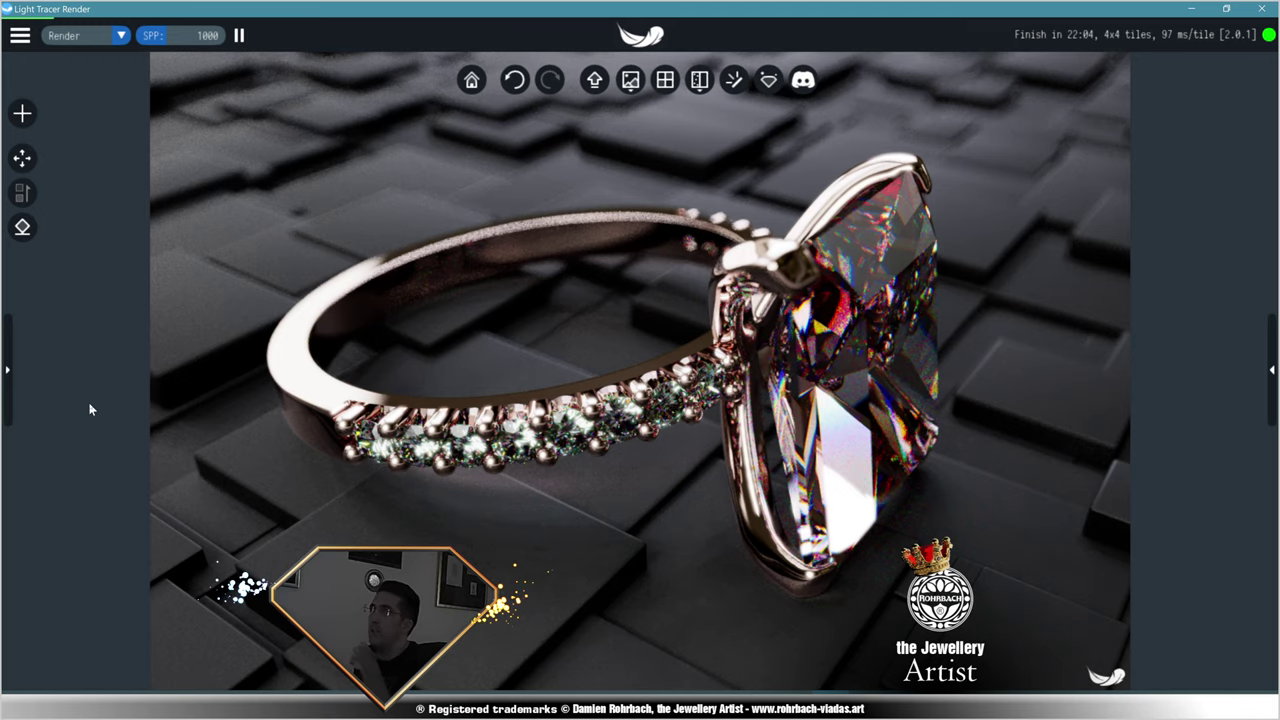
left_click(630, 149)
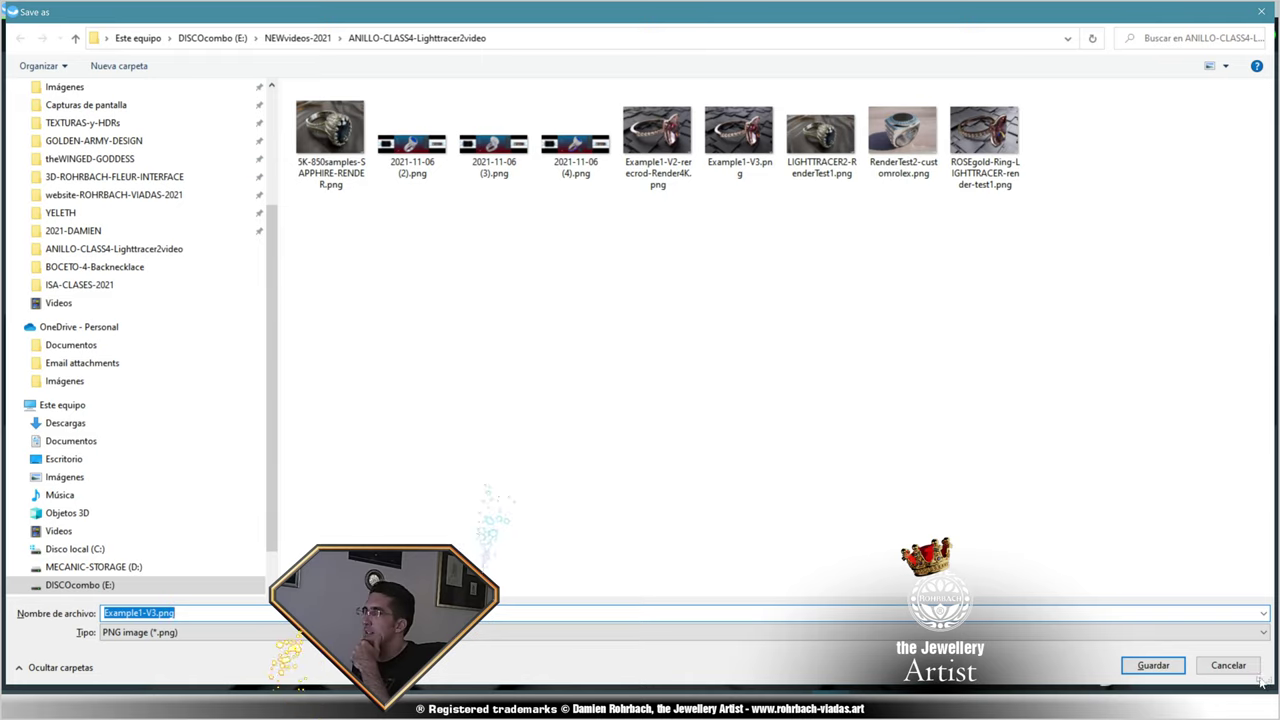
left_click(1228, 666)
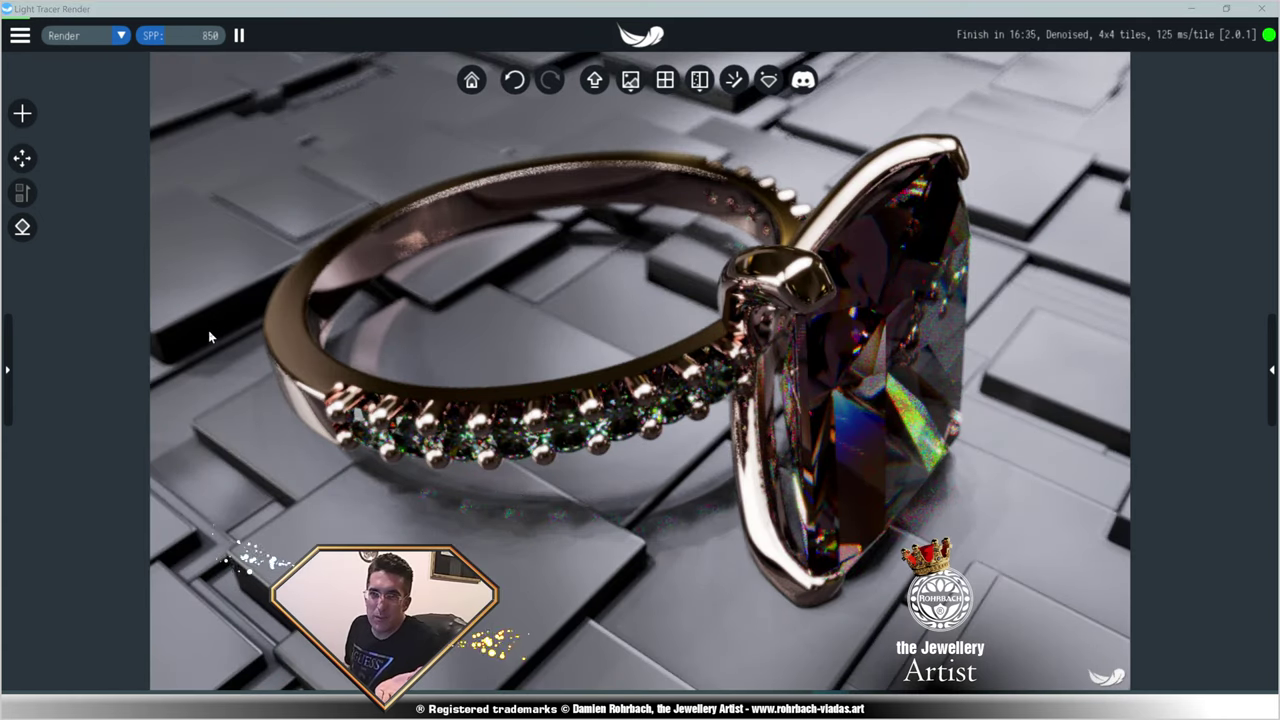
- Save the scene as the GLB file Test1-RoseGoldRing-Render and close the main menu
left_click(20, 36)
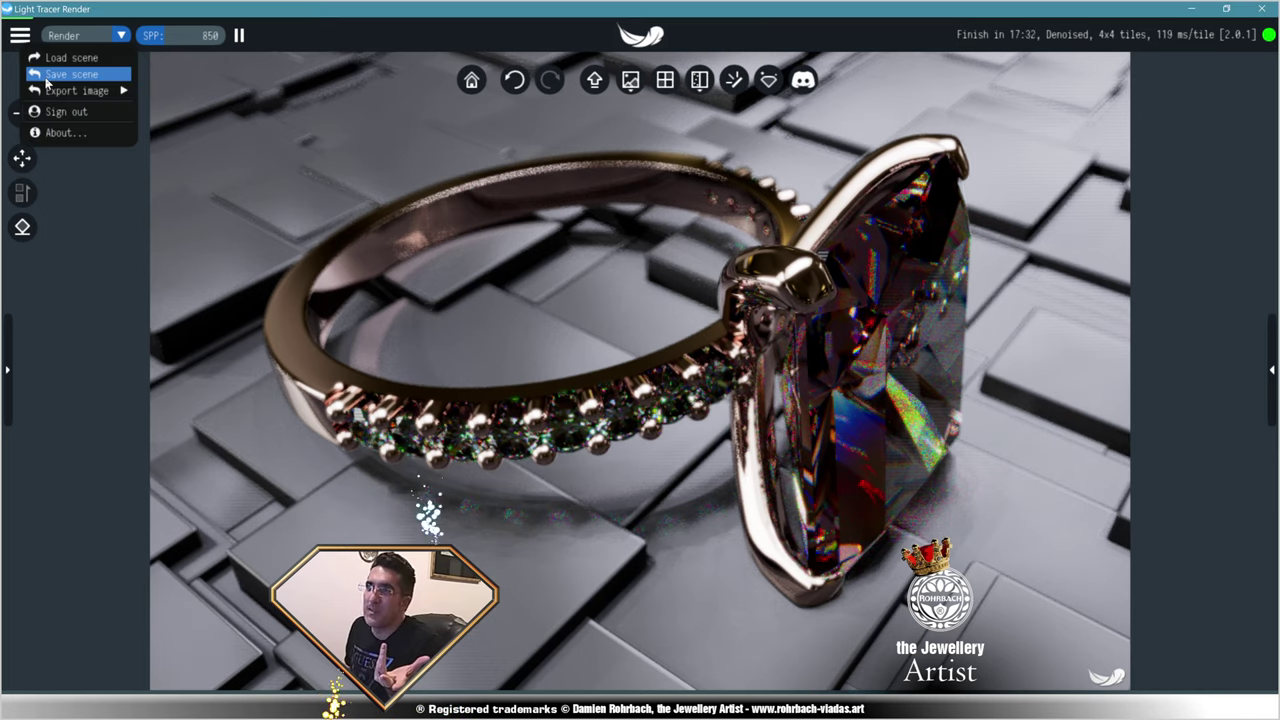
left_click(46, 78)
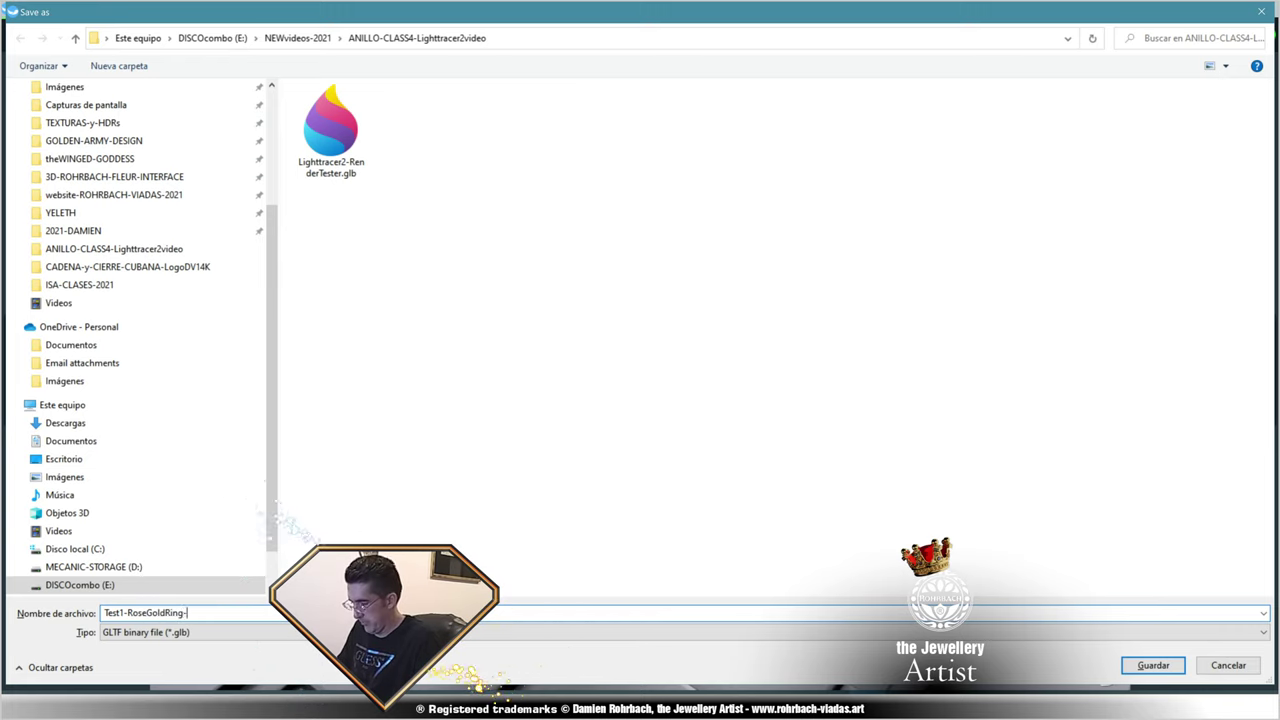
key("Return")
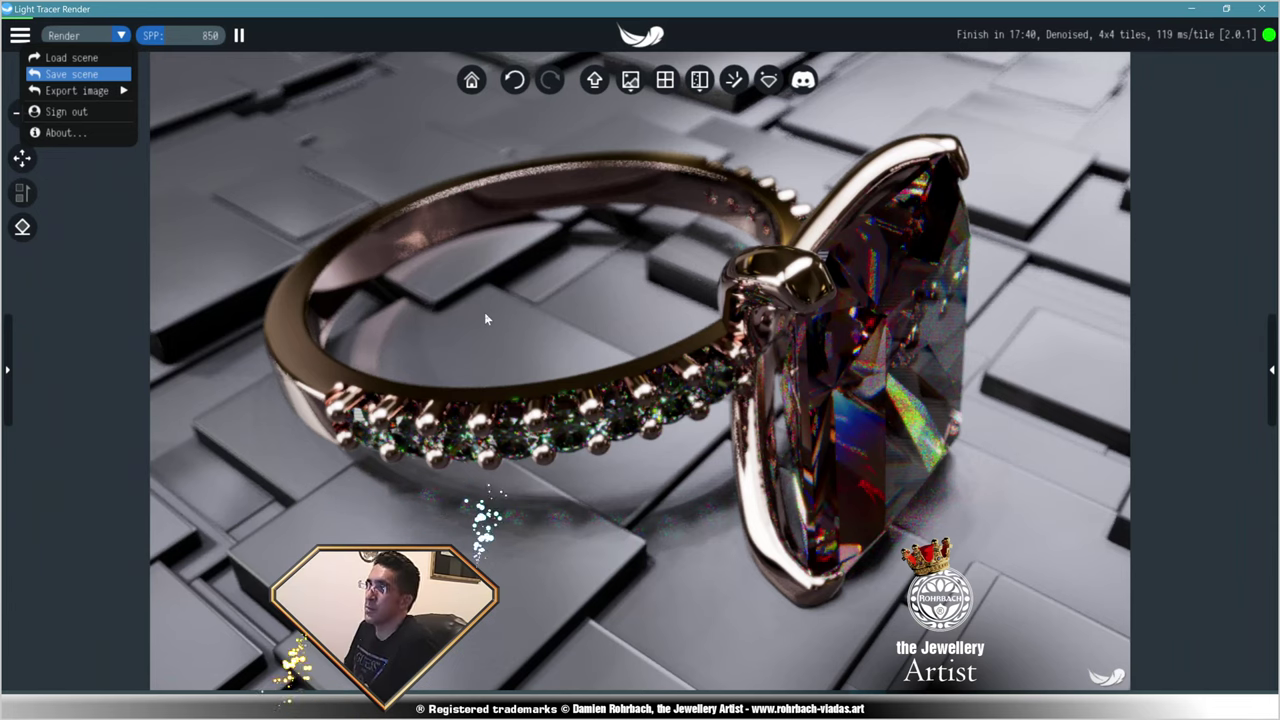
left_click(485, 316)
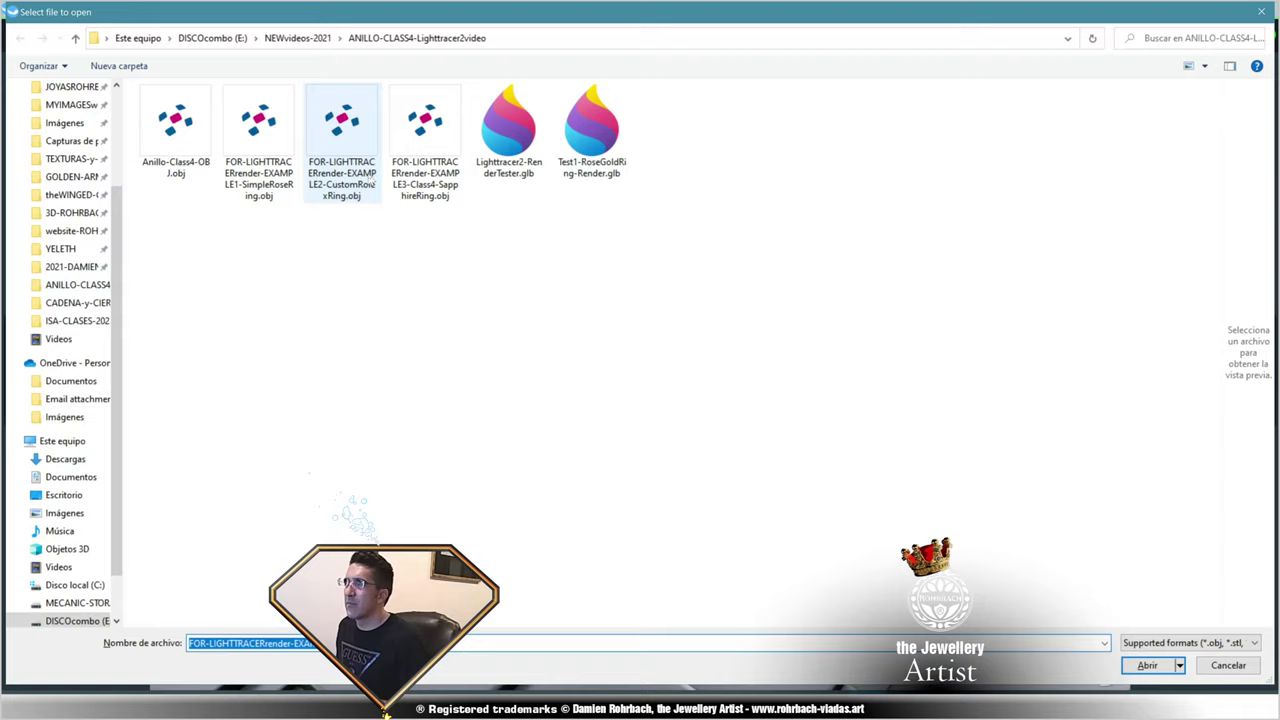
- Replace the scene with the custom EXAMPLE2 ring OBJ and show the scene explorer and material panels
key("Return")
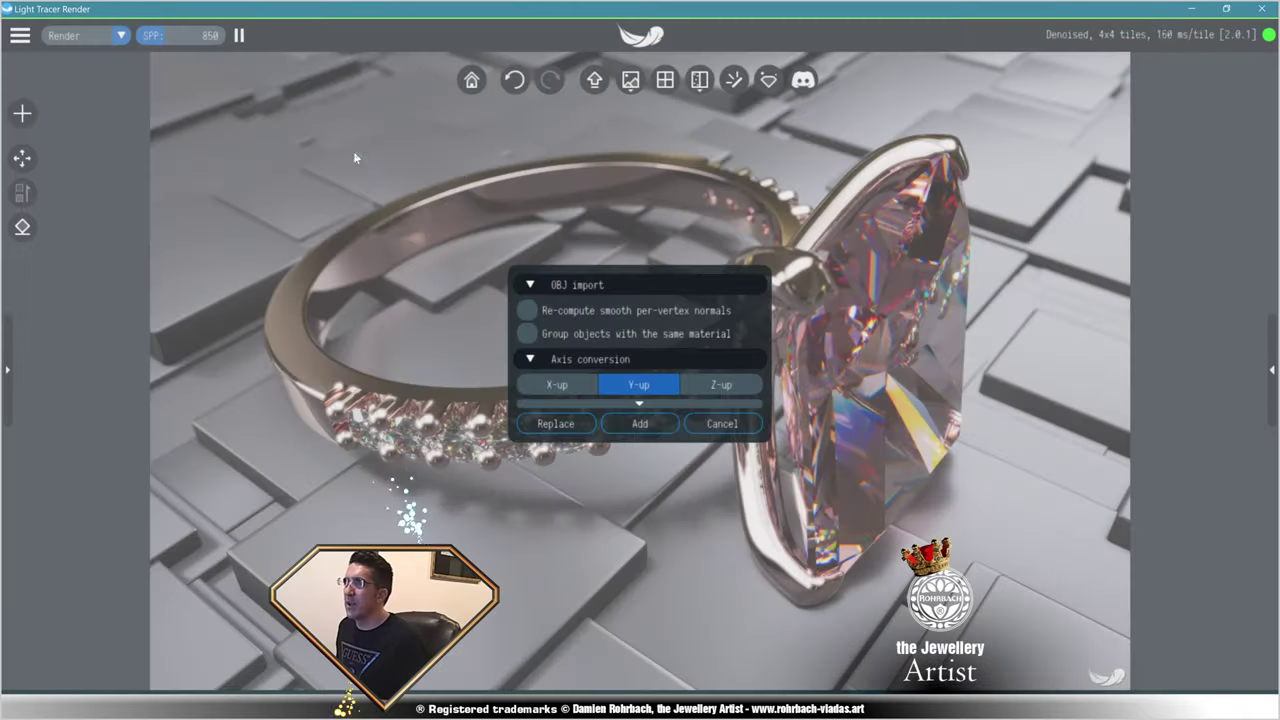
left_click(556, 424)
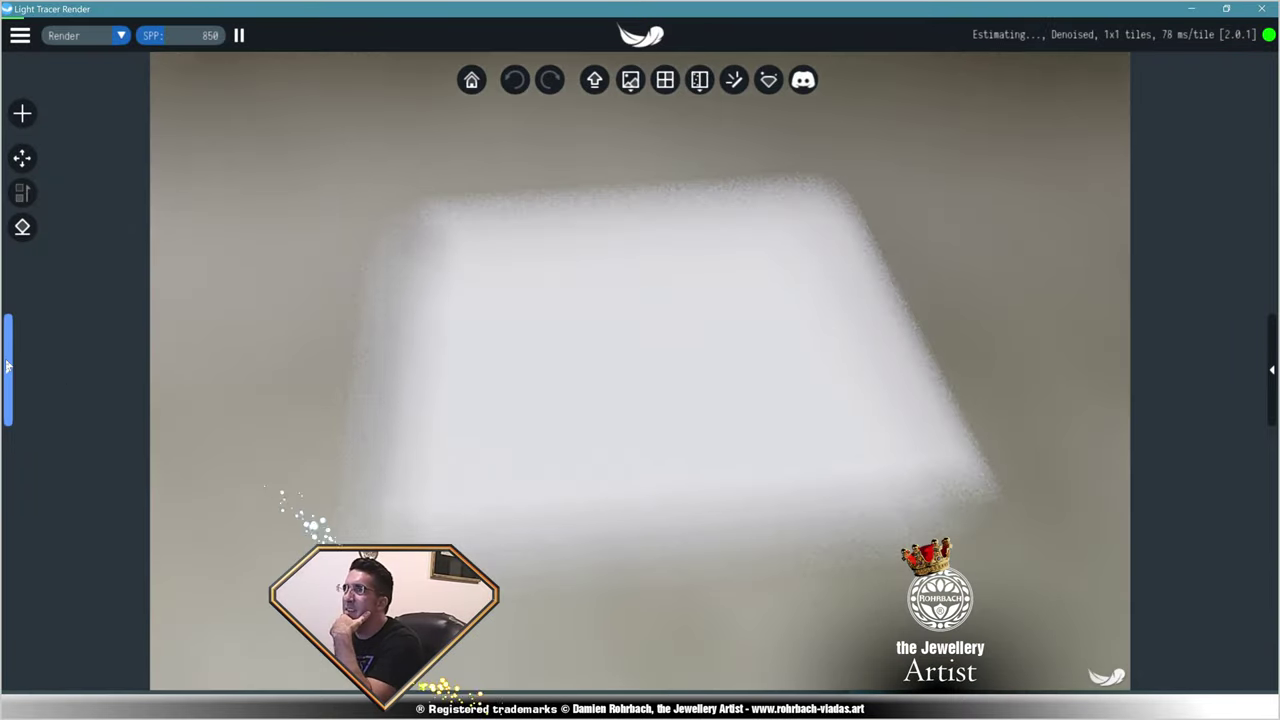
left_click(7, 368)
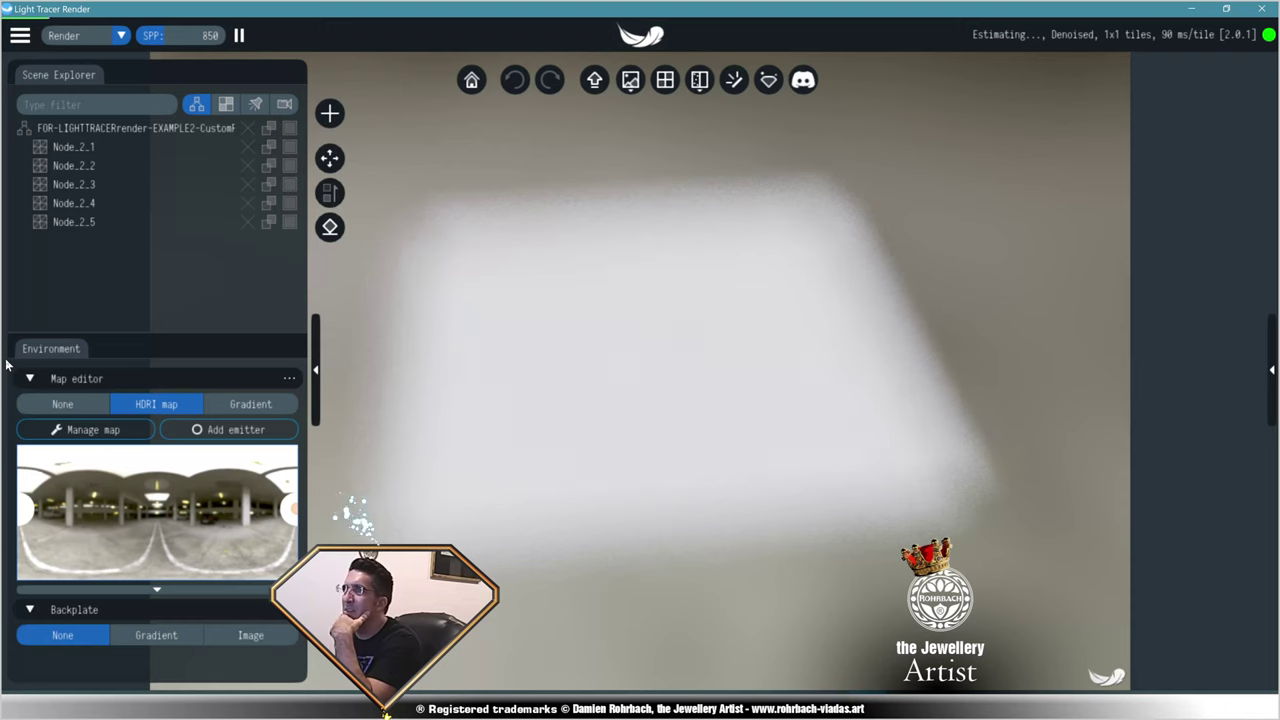
left_click(1270, 368)
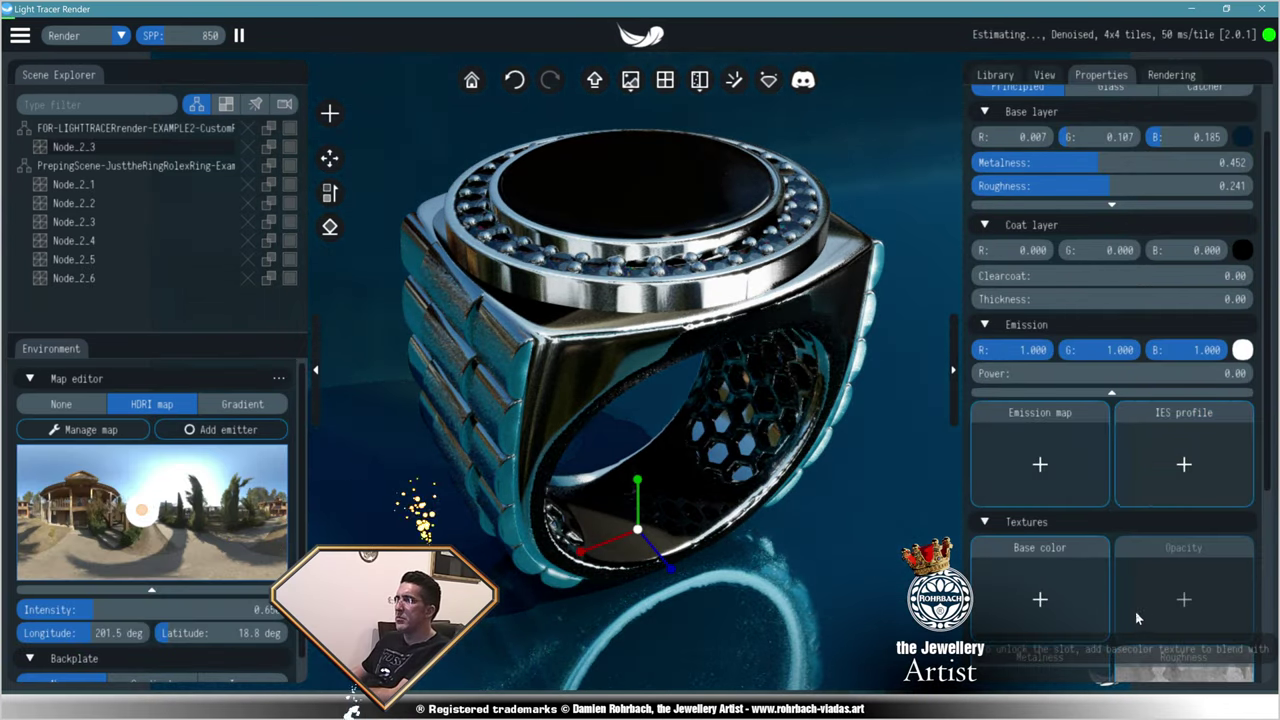
- Change the Matte-34 base layer colour to a dark brown using an orange hue at low brightness
scroll(1122, 598, "down", 2)
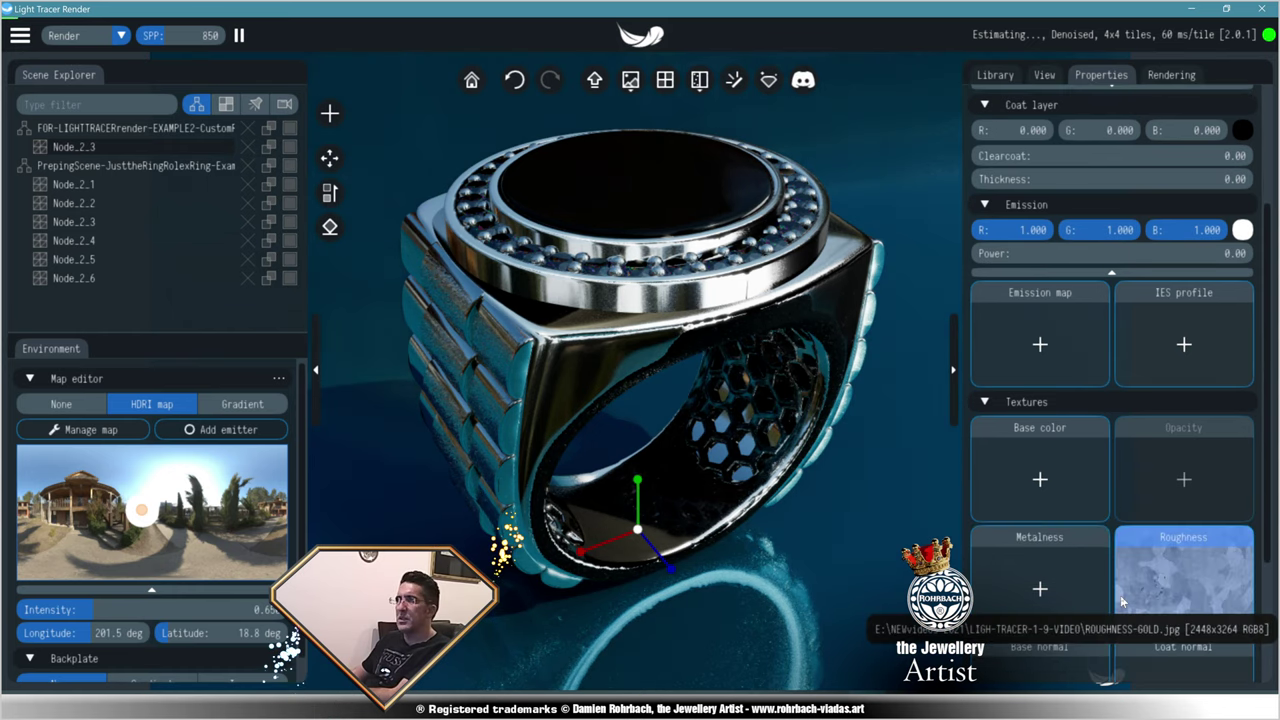
scroll(1139, 549, "up", 3)
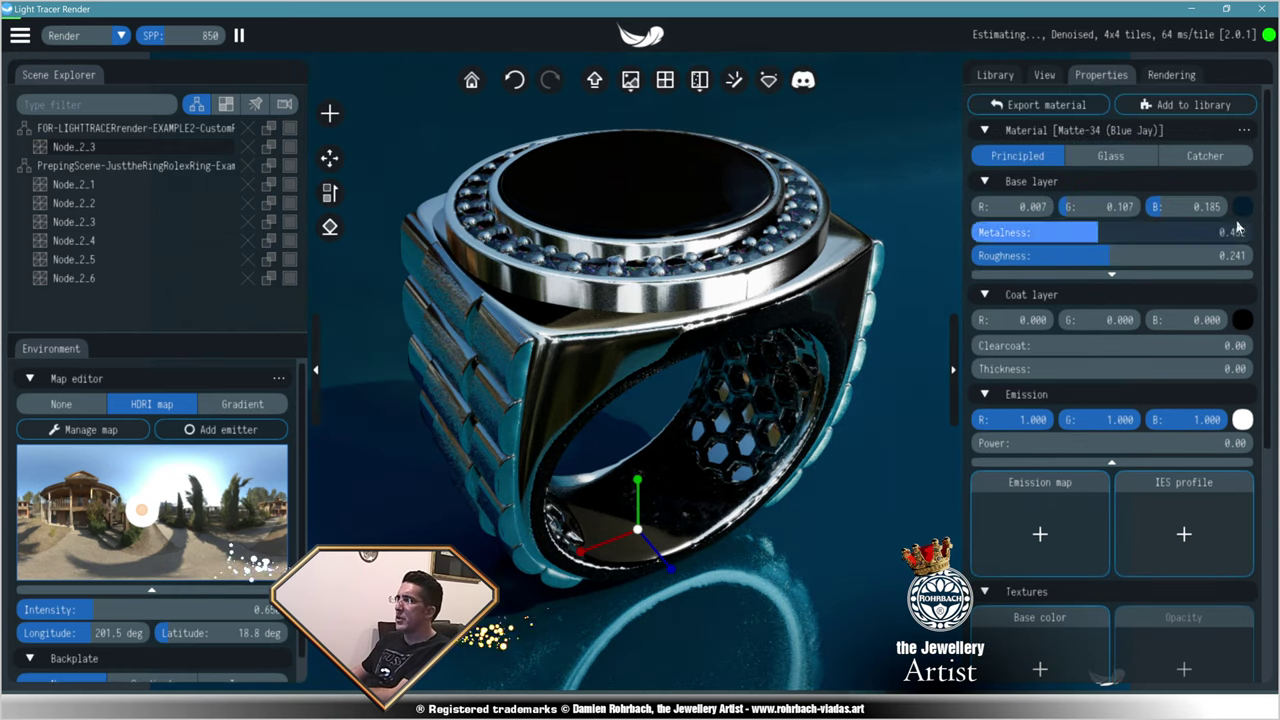
left_click(1240, 207)
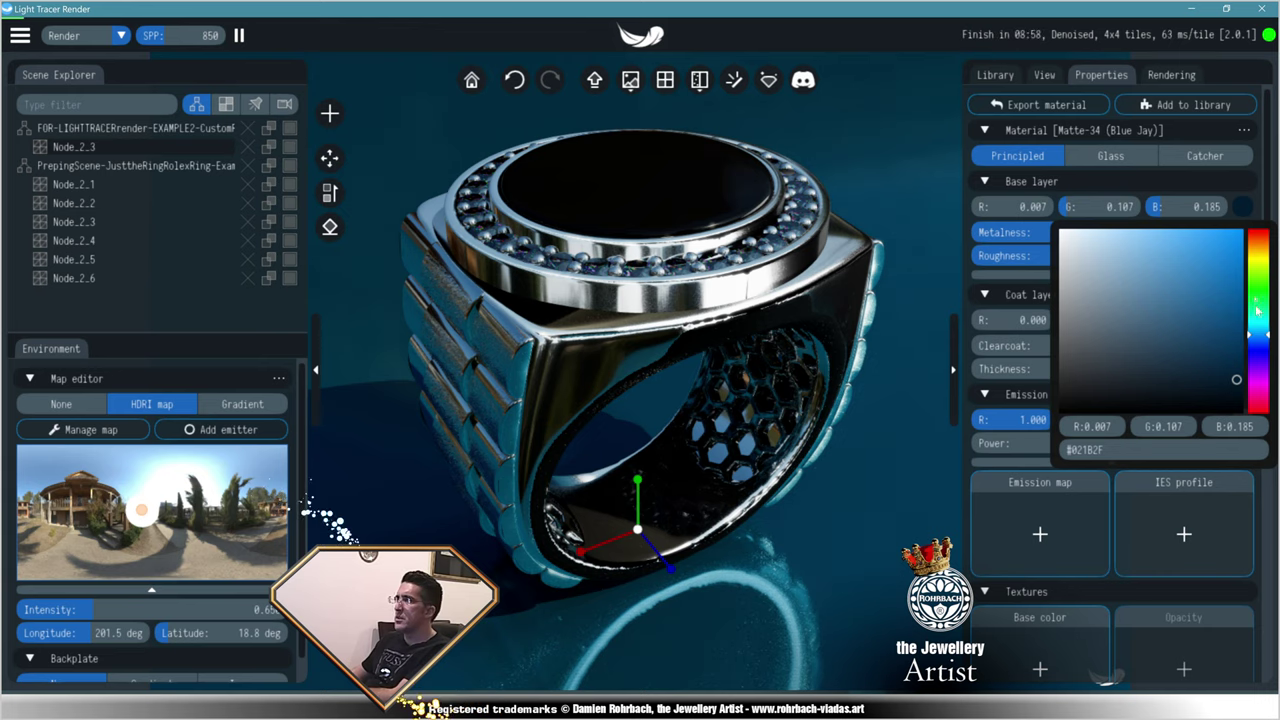
left_click_drag(1253, 258, 1256, 244)
left_click_drag(1157, 360, 1120, 352)
left_click_drag(1256, 244, 1256, 240)
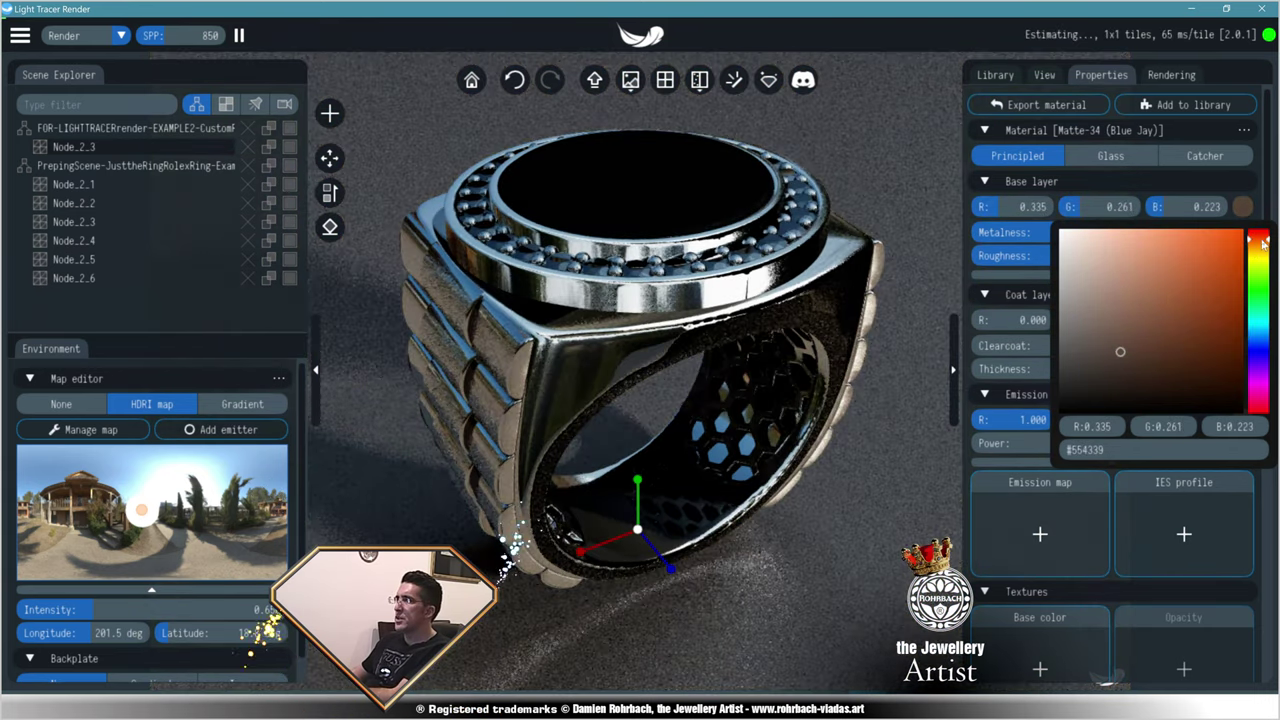
left_click(1116, 384)
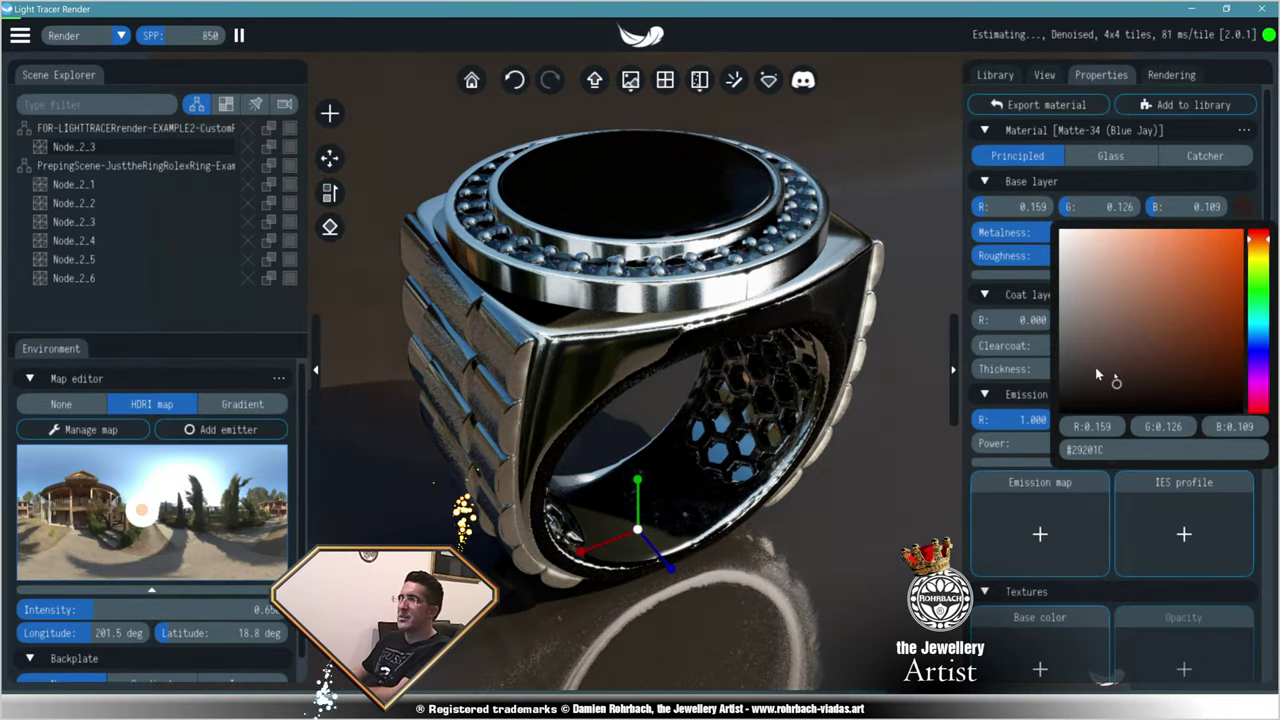
left_click(1138, 395)
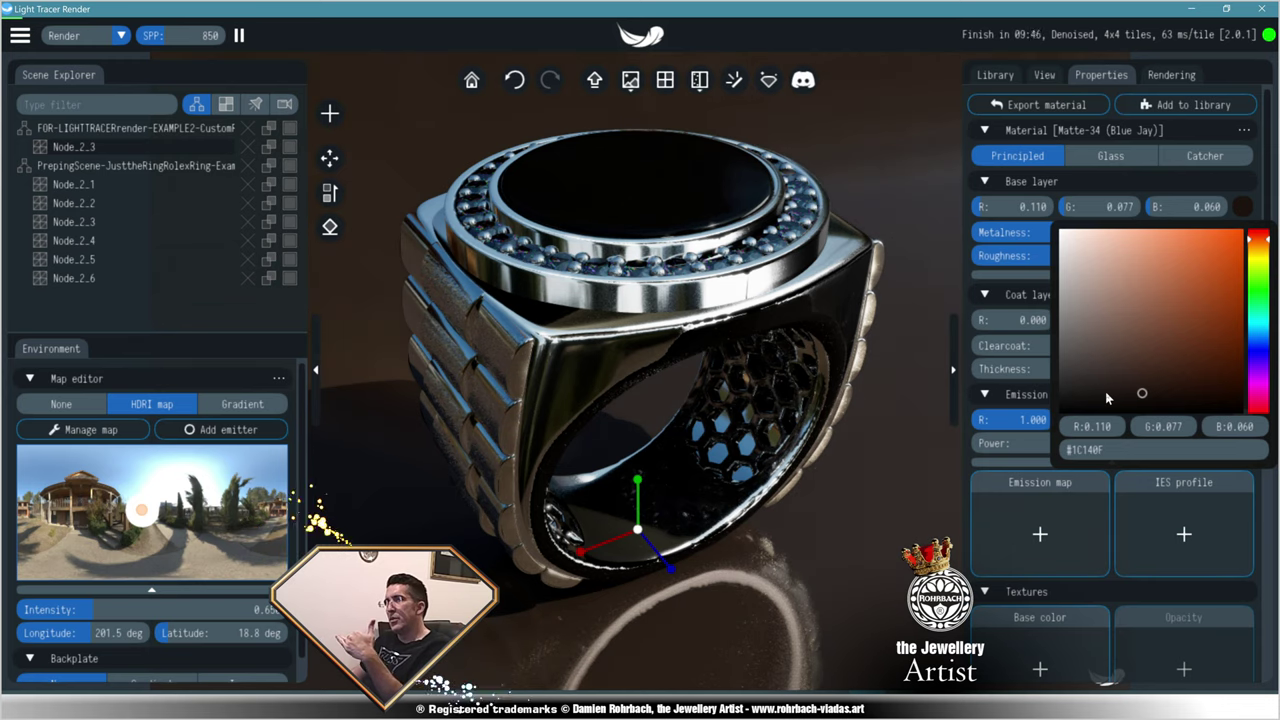
left_click(1155, 381)
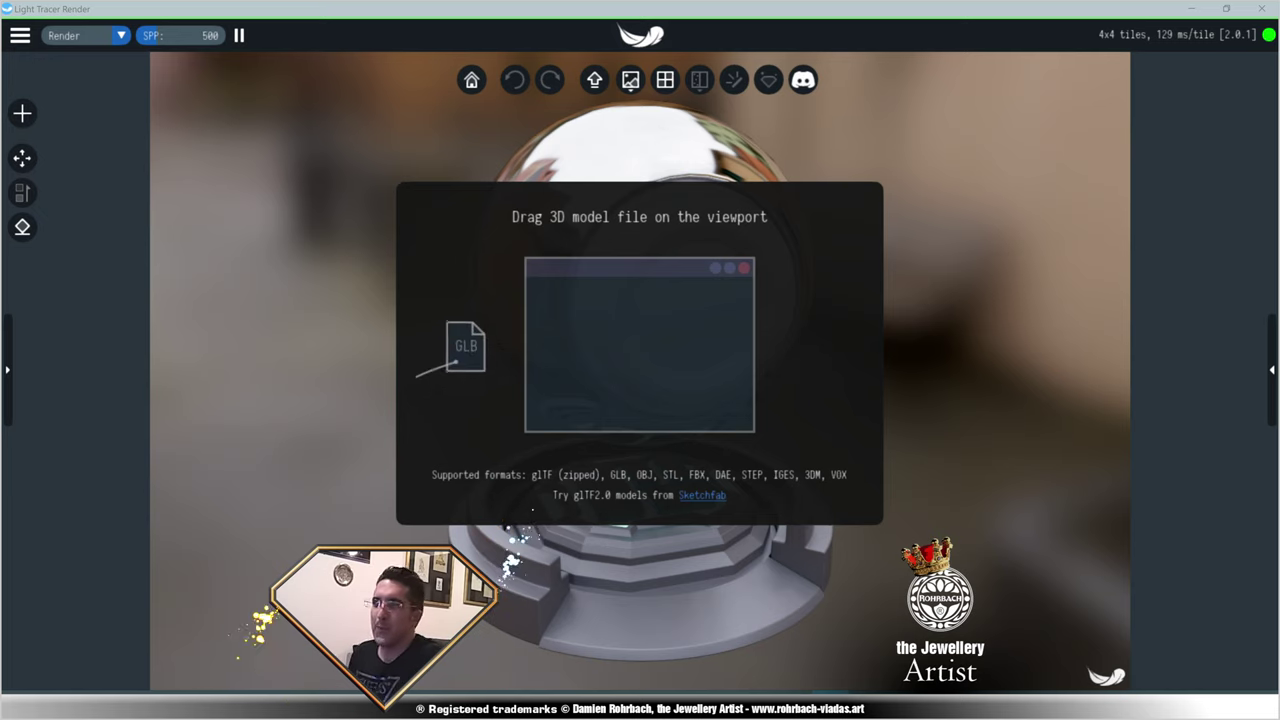
- Load the ring OBJ file from disk, replacing the current scene
left_click(22, 38)
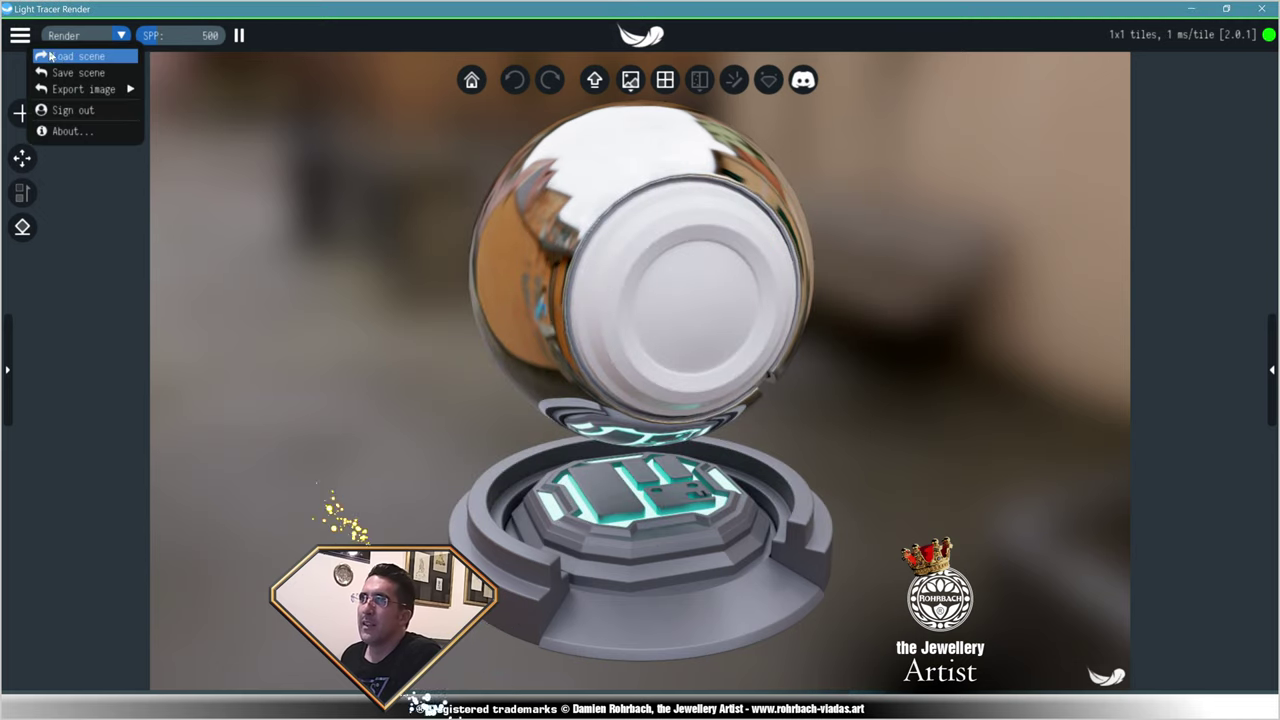
left_click(60, 53)
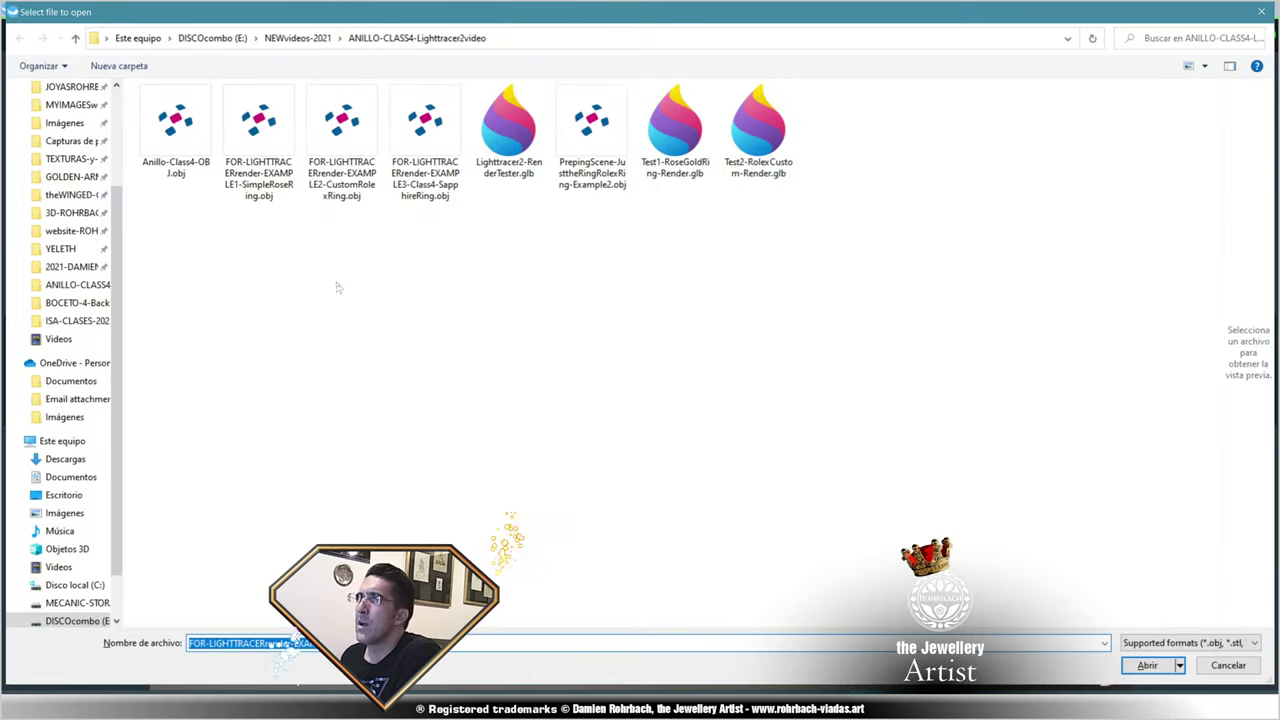
double_click(425, 140)
left_click(558, 420)
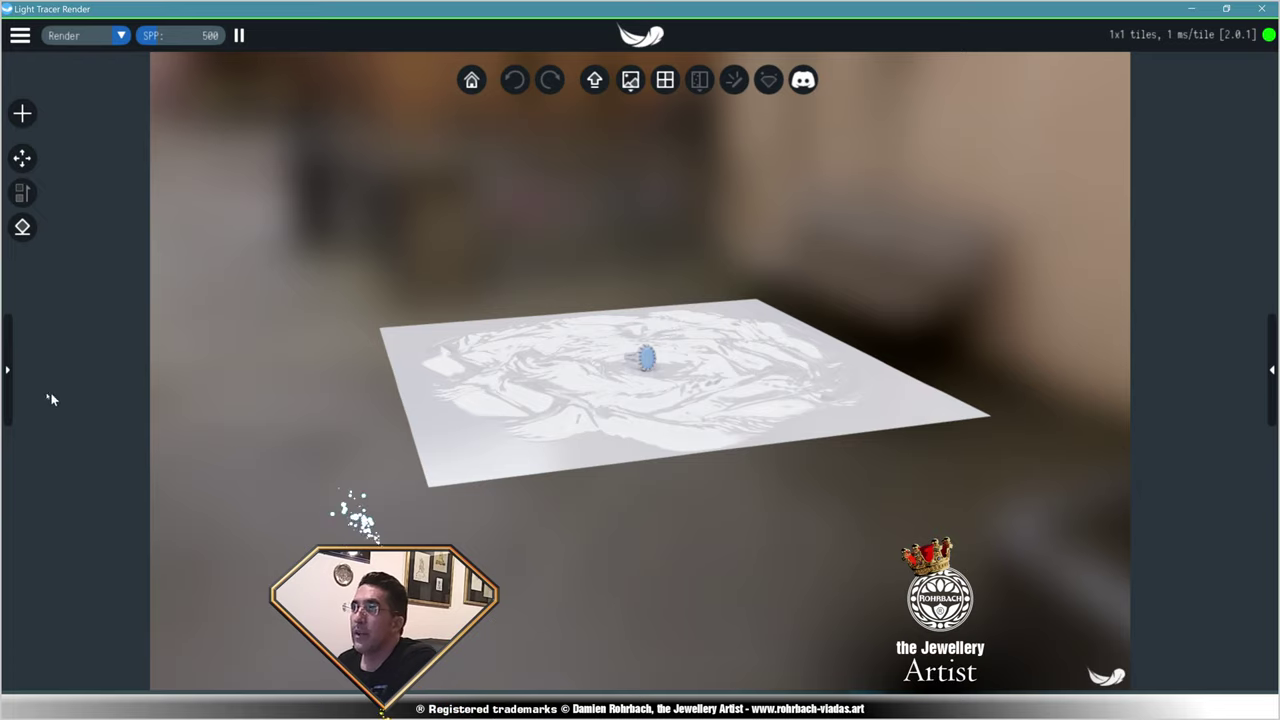
- Orbit and zoom so the ring fills the view with its blue stone facing right
left_click(9, 376)
left_click(1260, 370)
scroll(692, 366, "up", 10)
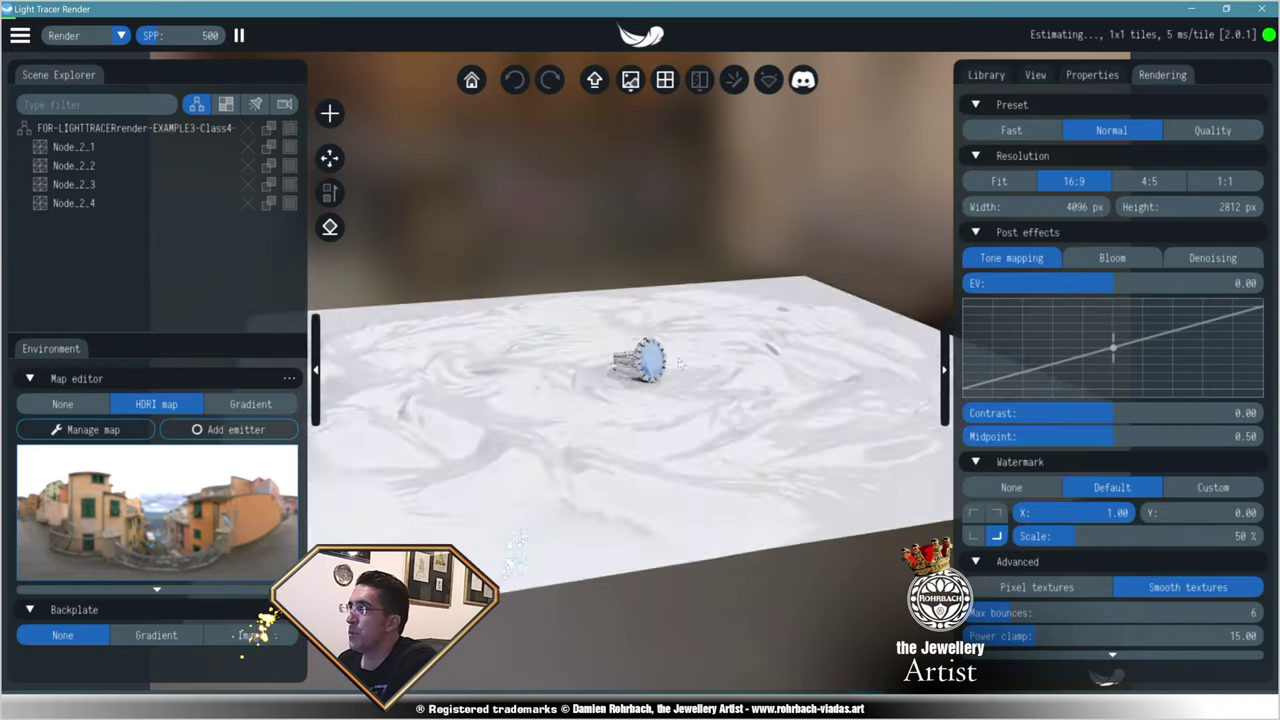
left_click_drag(693, 330, 659, 408)
scroll(560, 350, "up", 10)
scroll(475, 305, "down", 10)
left_click_drag(475, 305, 813, 402)
left_click_drag(820, 481, 734, 407)
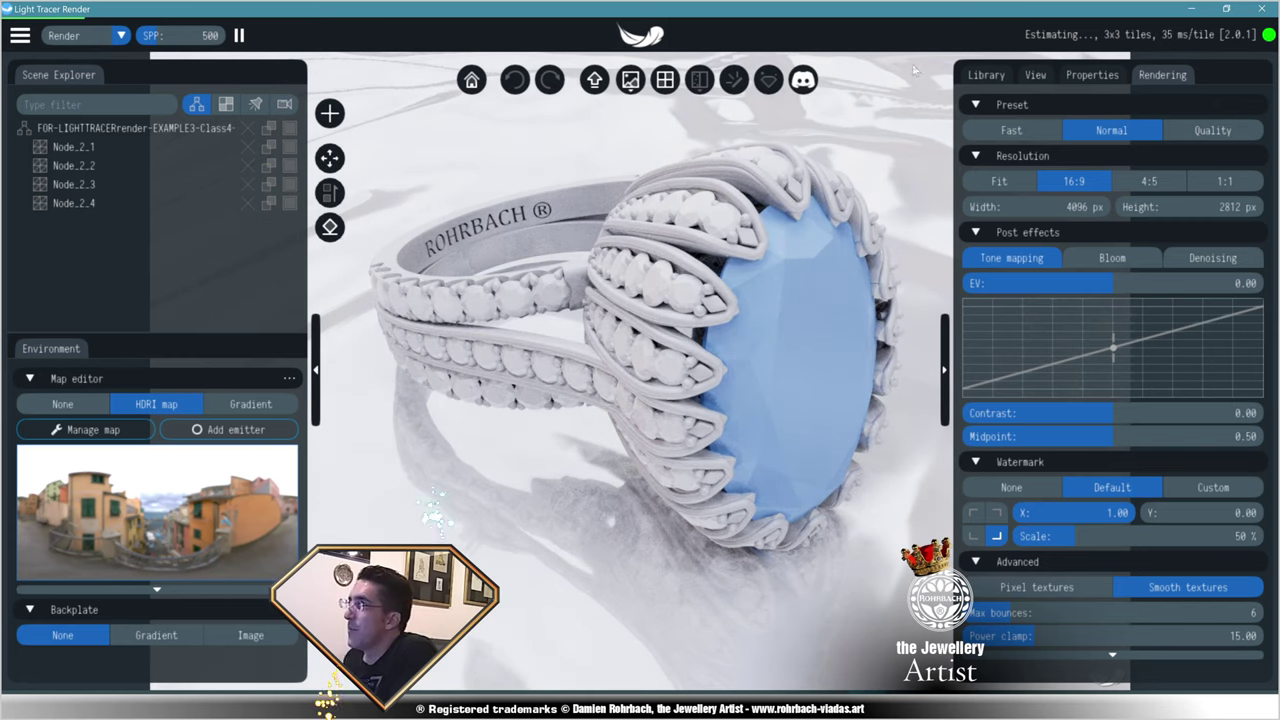
- Apply the library's Chromium metal to the ring band
left_click(986, 74)
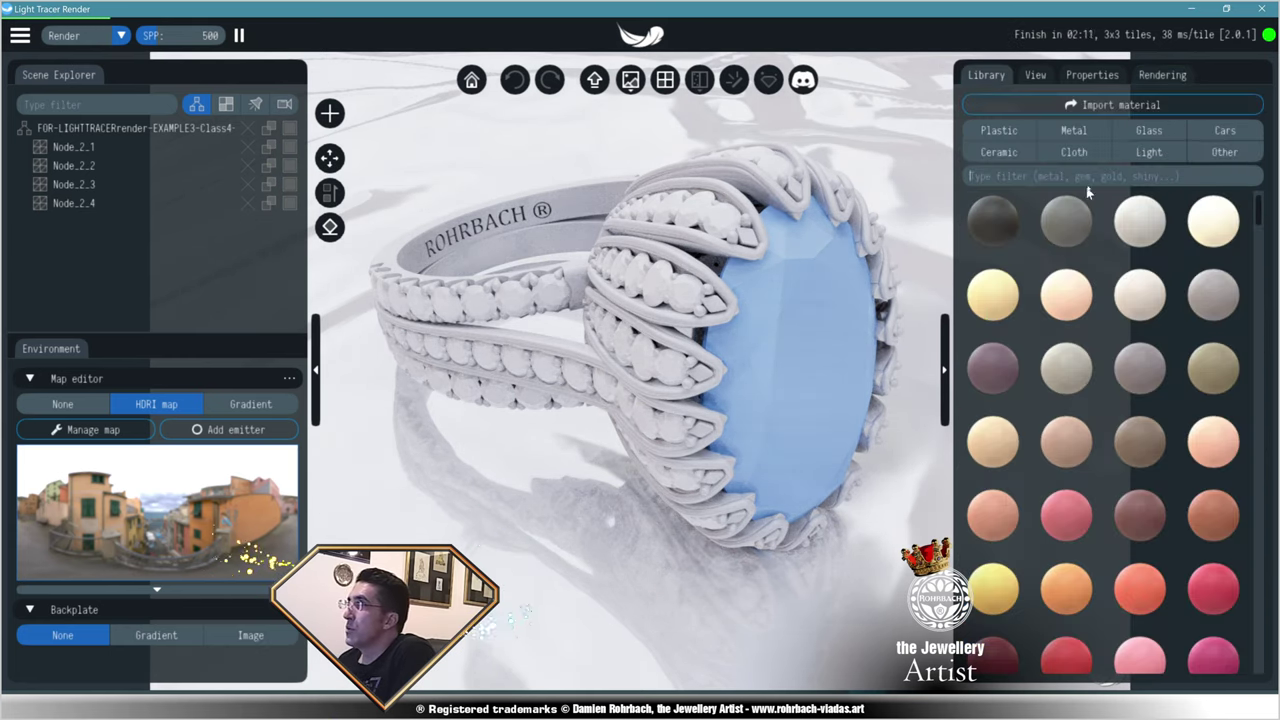
left_click(1073, 130)
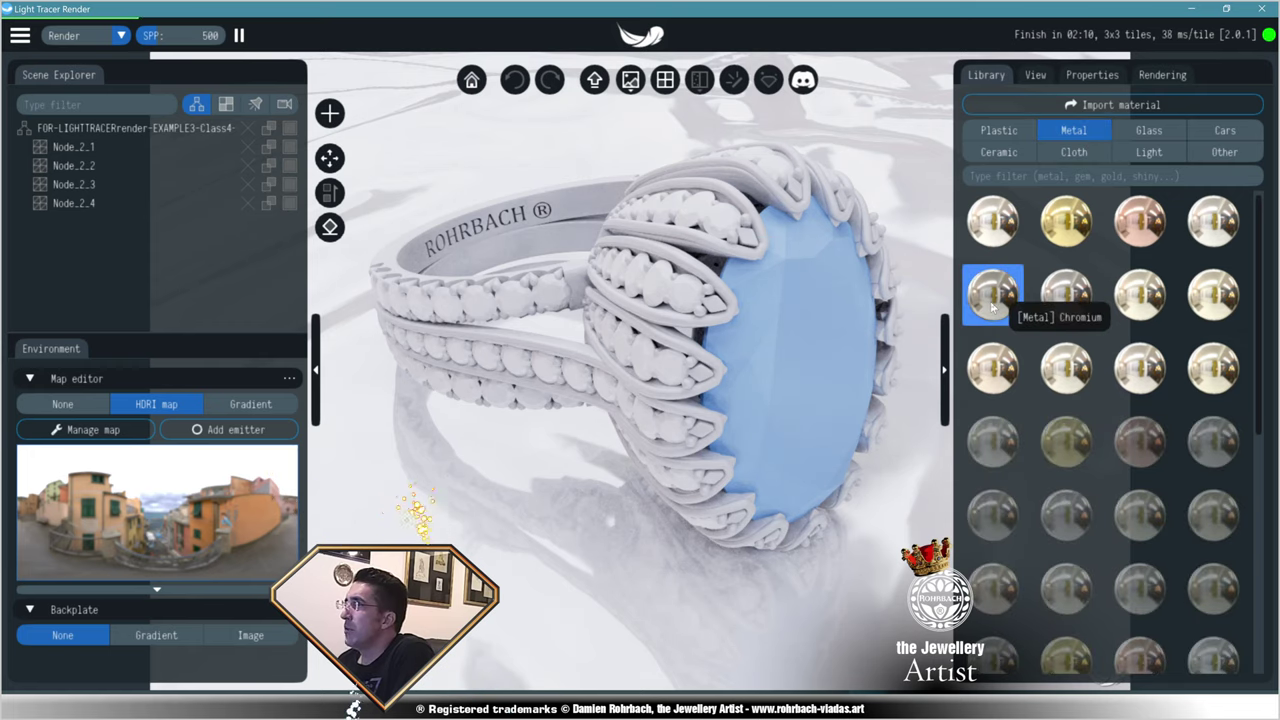
left_click_drag(992, 308, 608, 272)
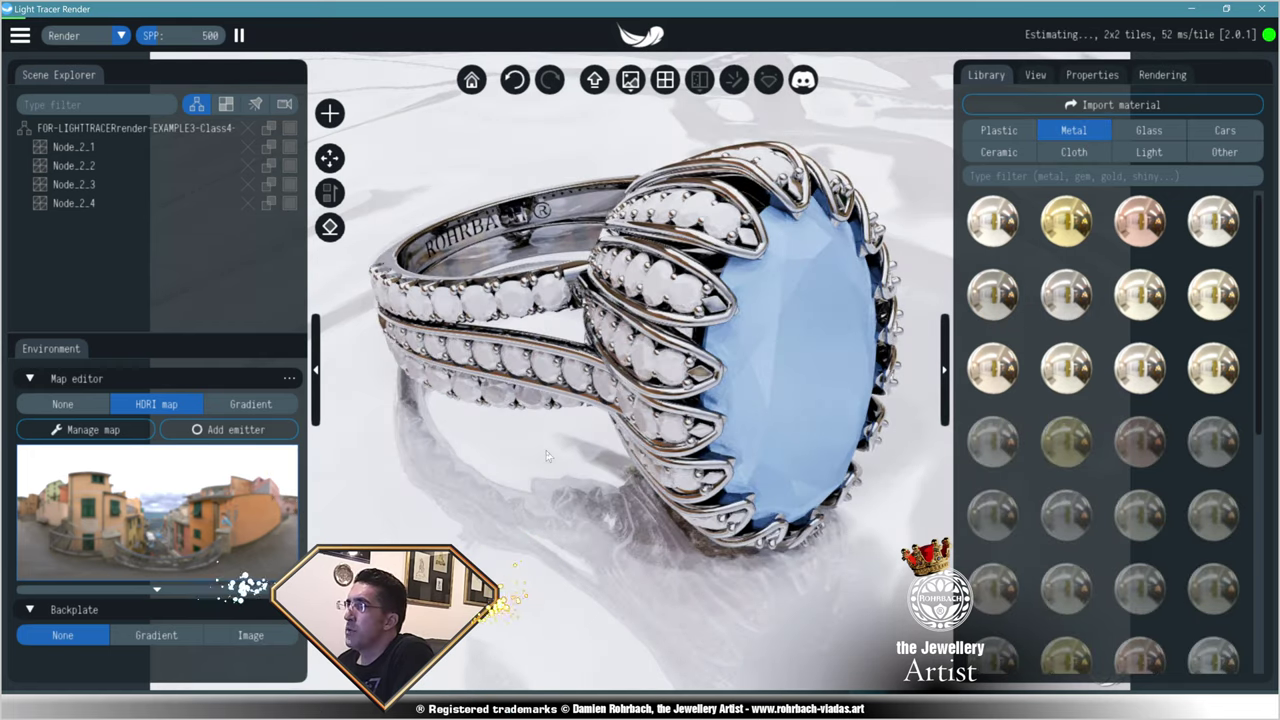
left_click_drag(740, 316, 728, 378)
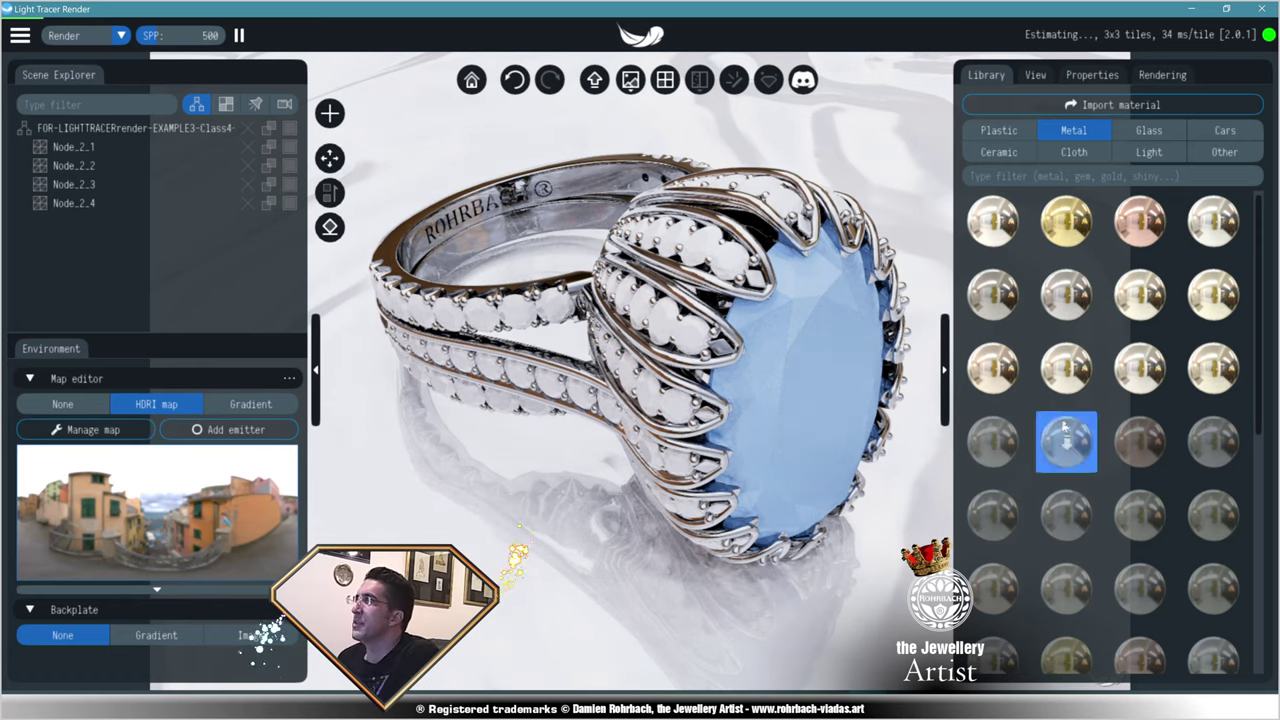
- Apply Ice glass to the small side stones and Sapphire to the centre stone
left_click(1149, 130)
scroll(1148, 515, "down", 3)
left_click_drag(1147, 513, 662, 325)
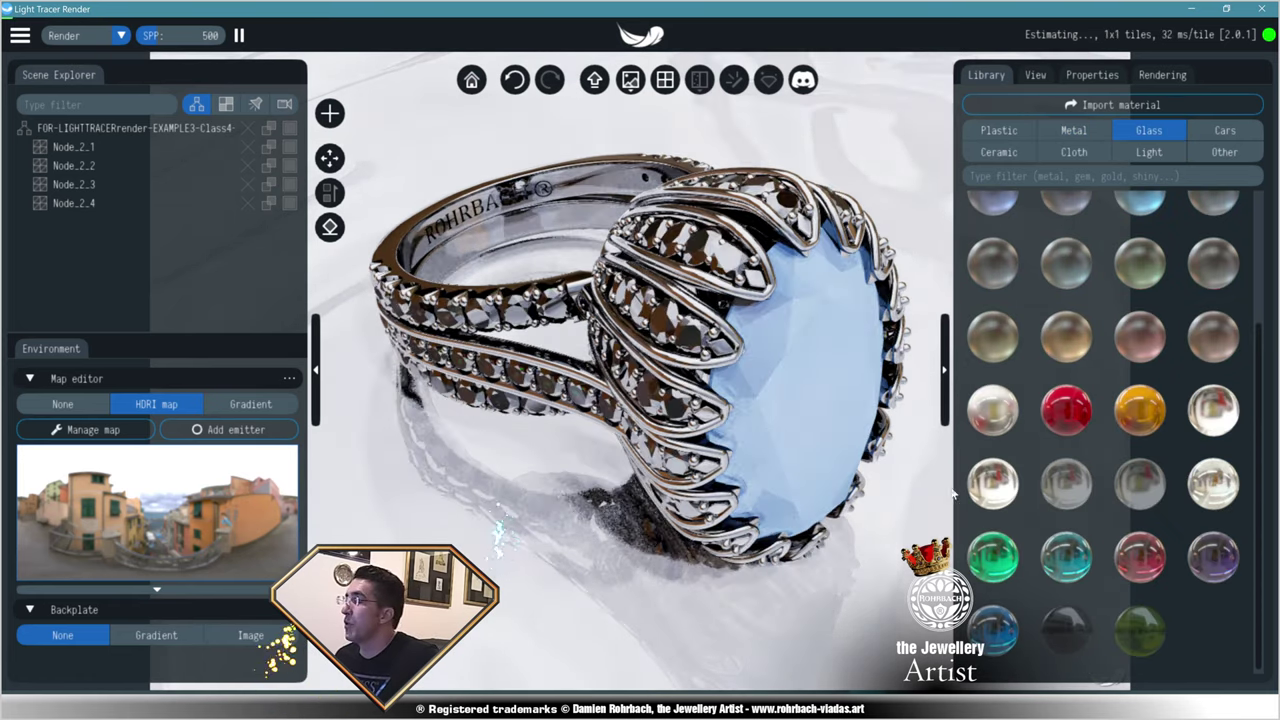
left_click_drag(993, 628, 808, 392)
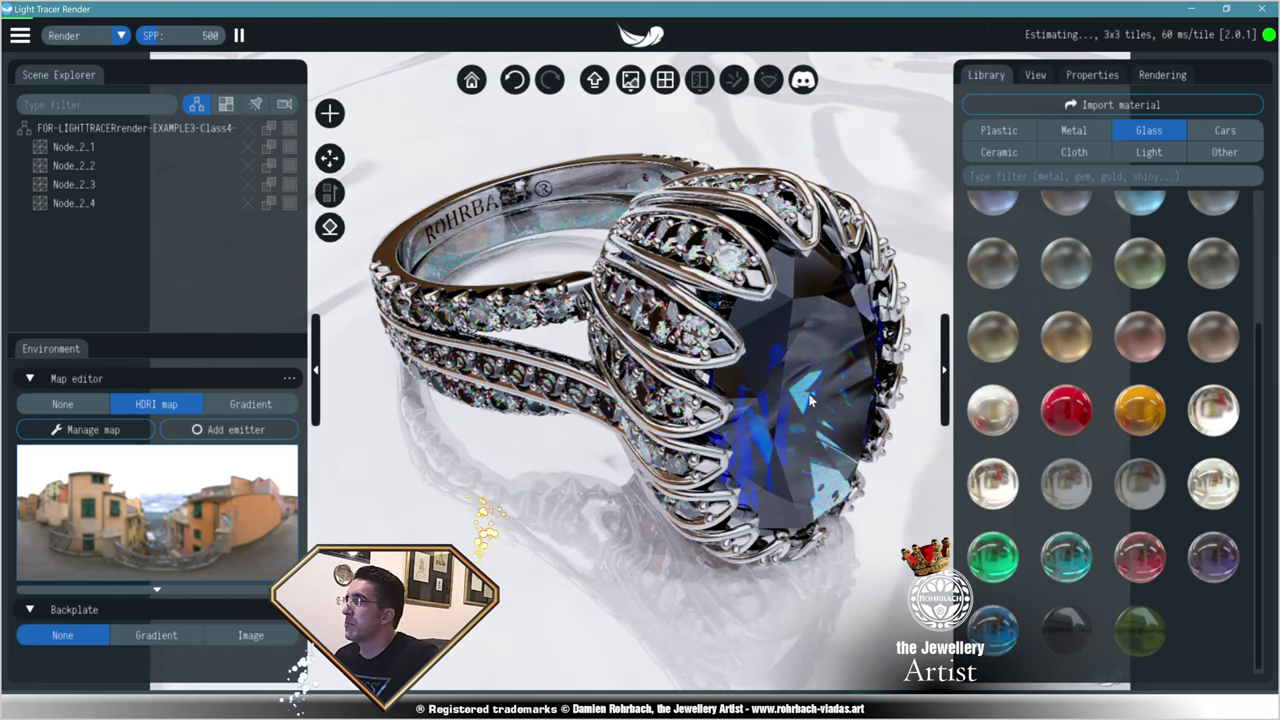
left_click(1224, 152)
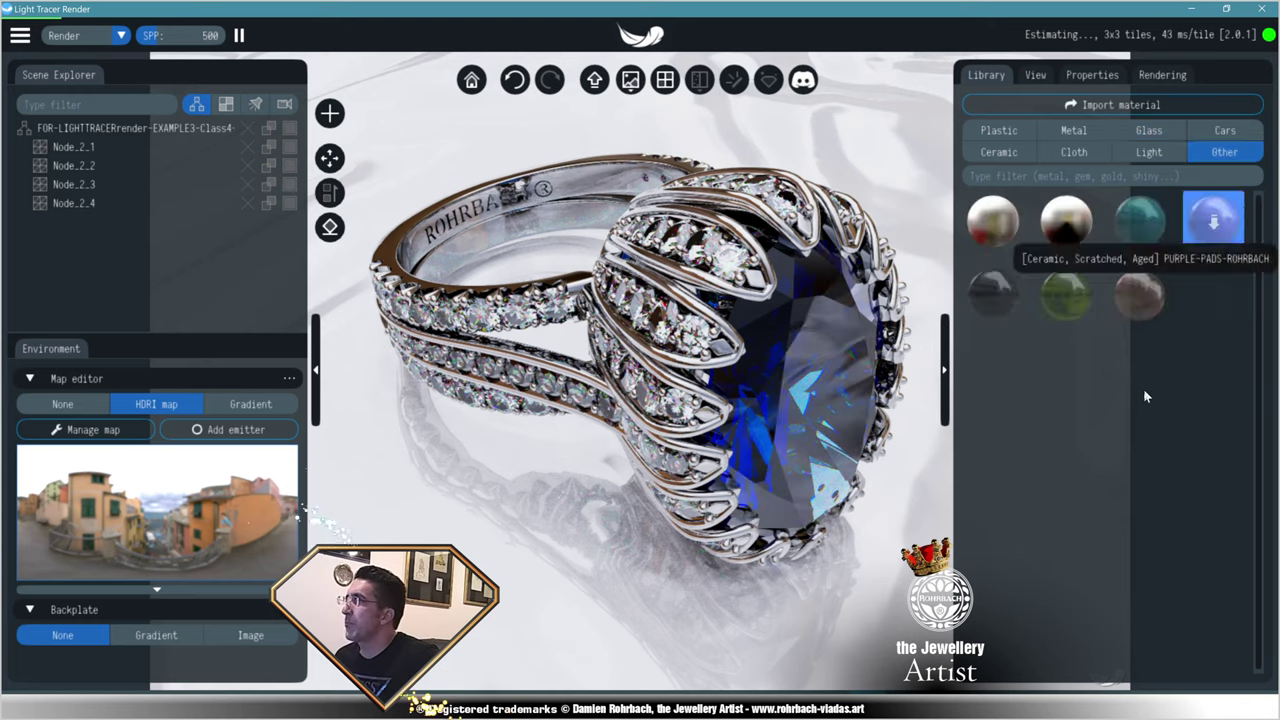
left_click(1048, 152)
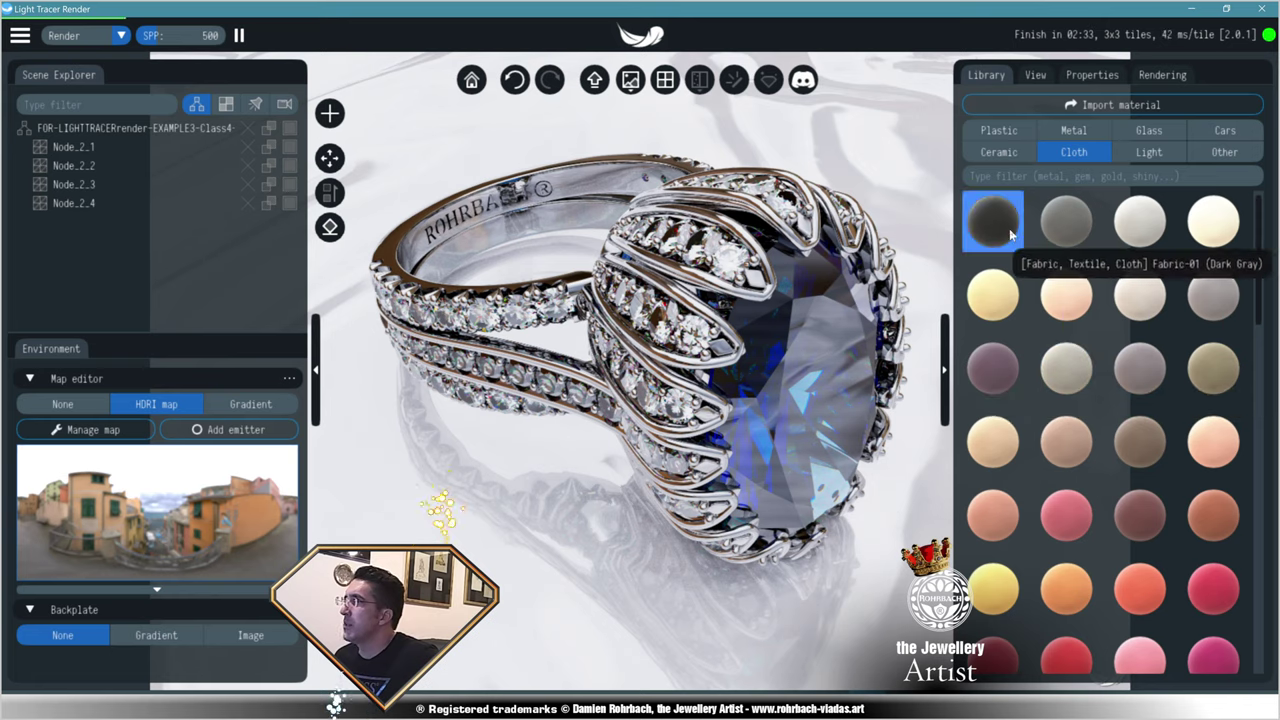
- Try Fabric-01 on the backdrop, replace it with dark gray Leather-01, and select Node_2.2
left_click_drag(1009, 228, 522, 555)
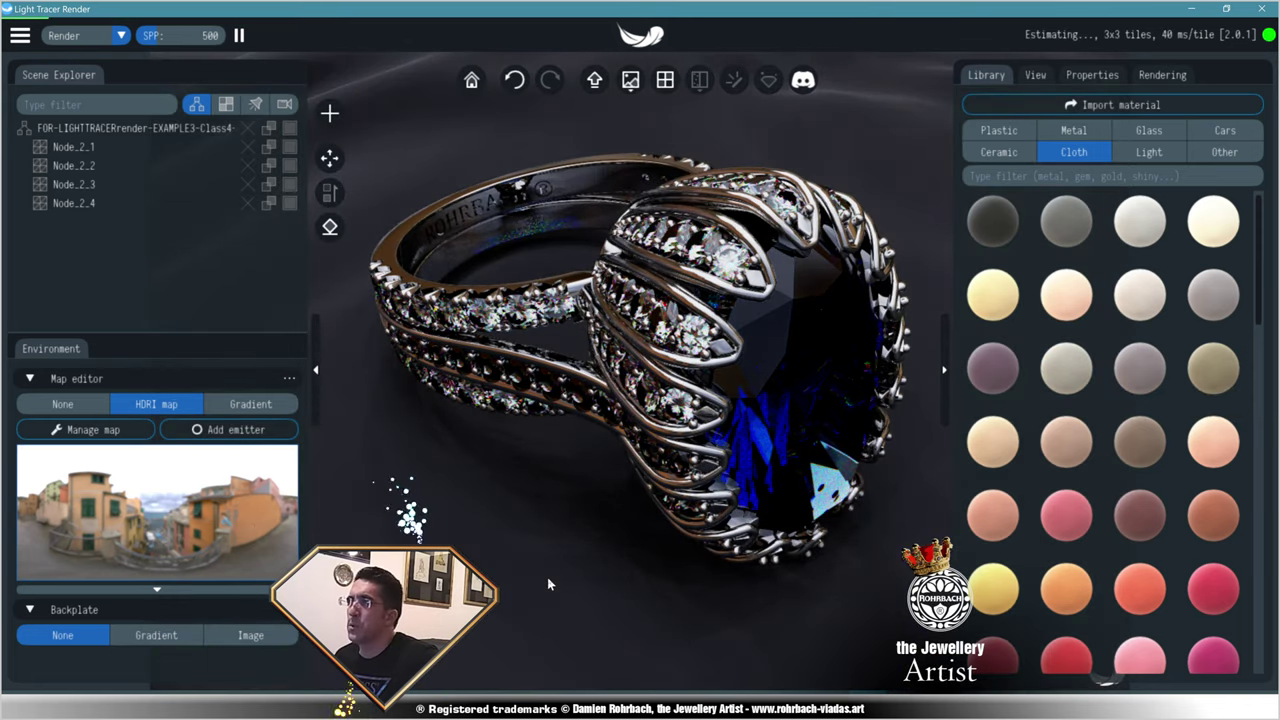
scroll(1012, 456, "down", 5)
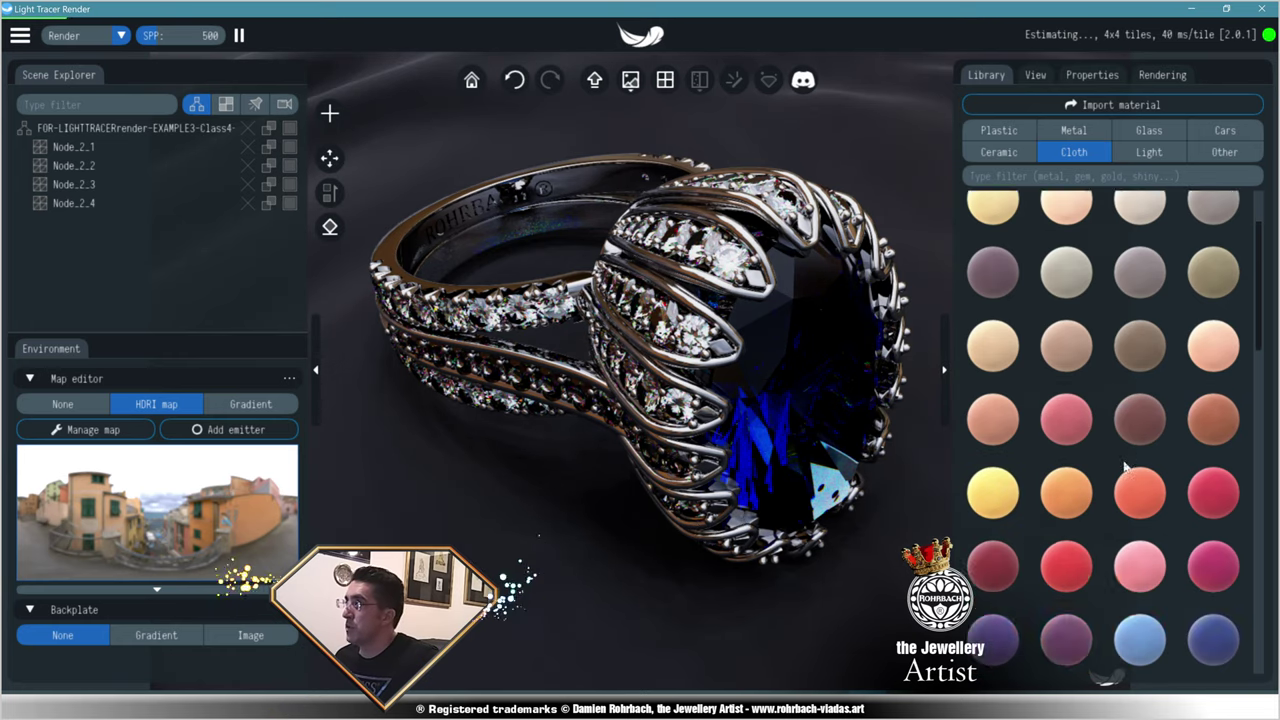
scroll(1125, 467, "down", 2)
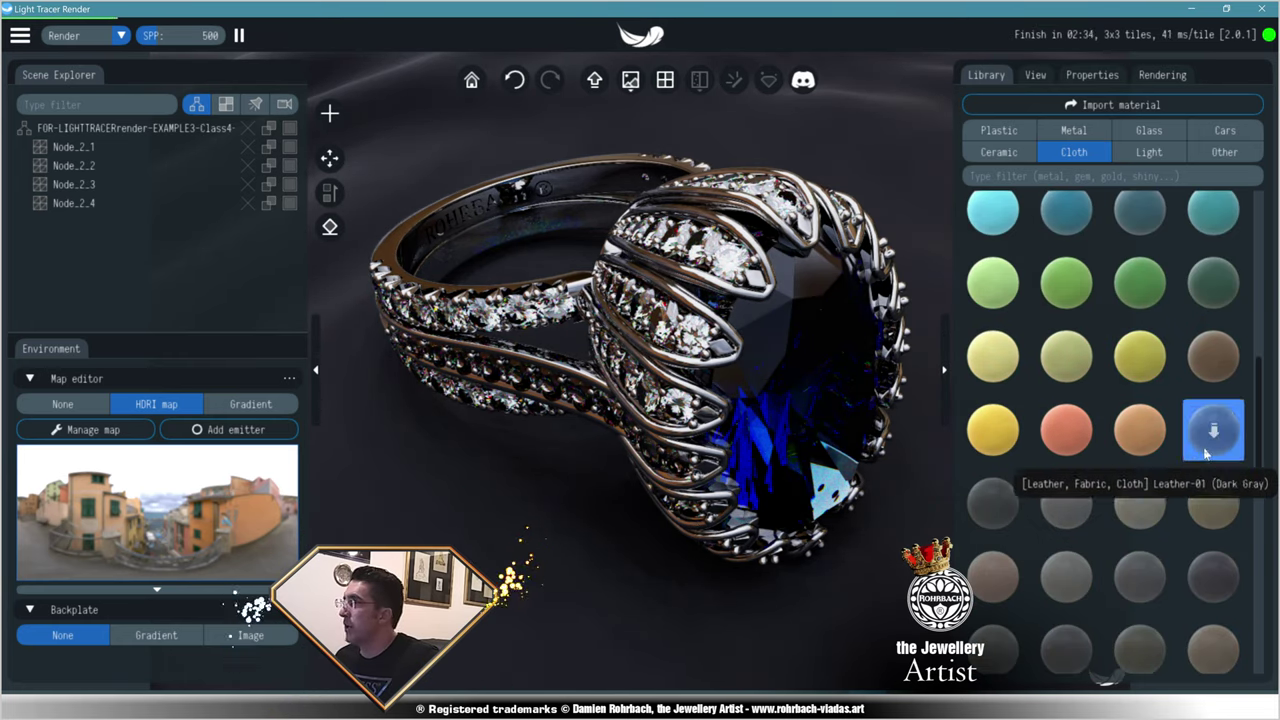
left_click_drag(1213, 440, 493, 557)
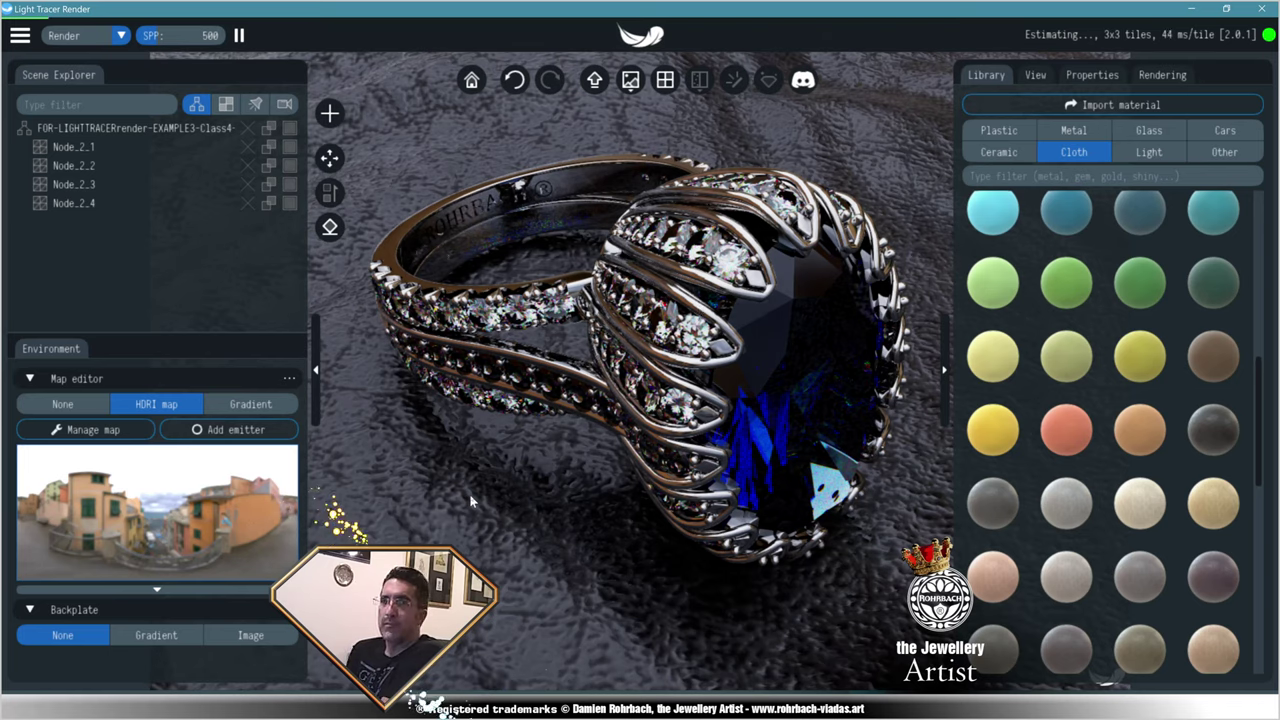
left_click(573, 547)
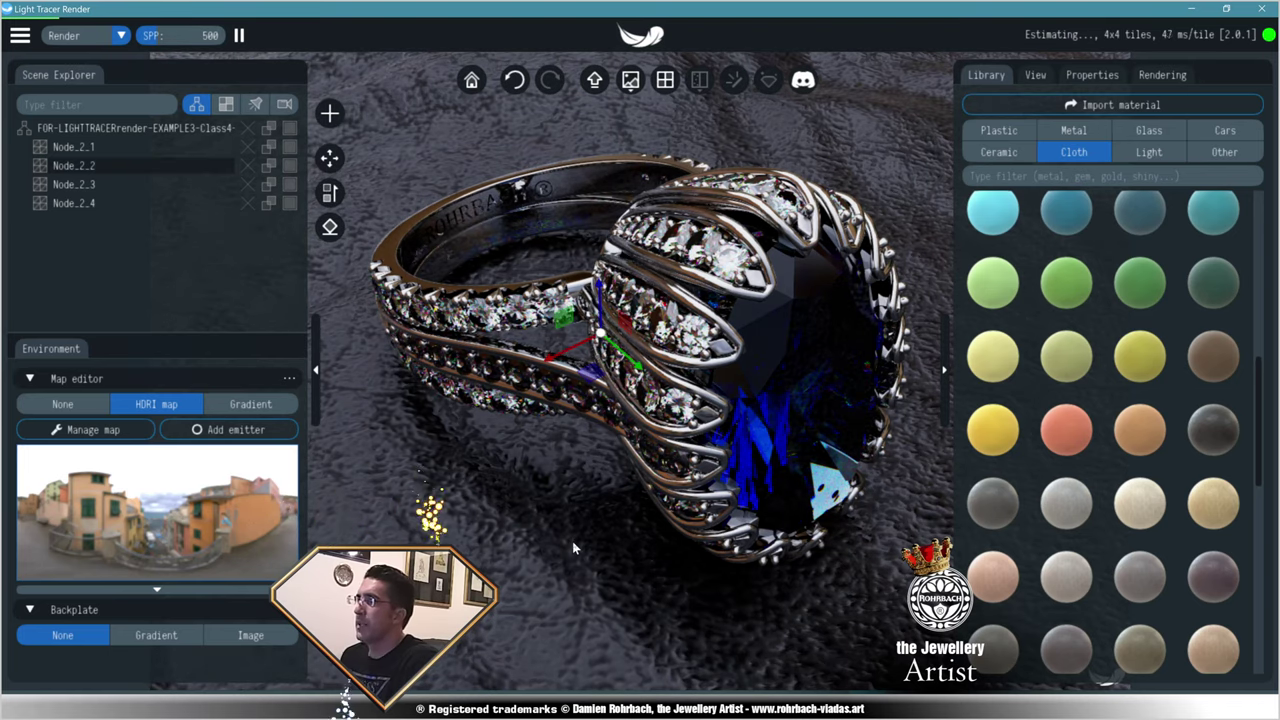
- Set the leather material's UV texture scale to 25% on both axes
left_click(1092, 75)
scroll(1110, 464, "down", 3)
scroll(1110, 464, "down", 2)
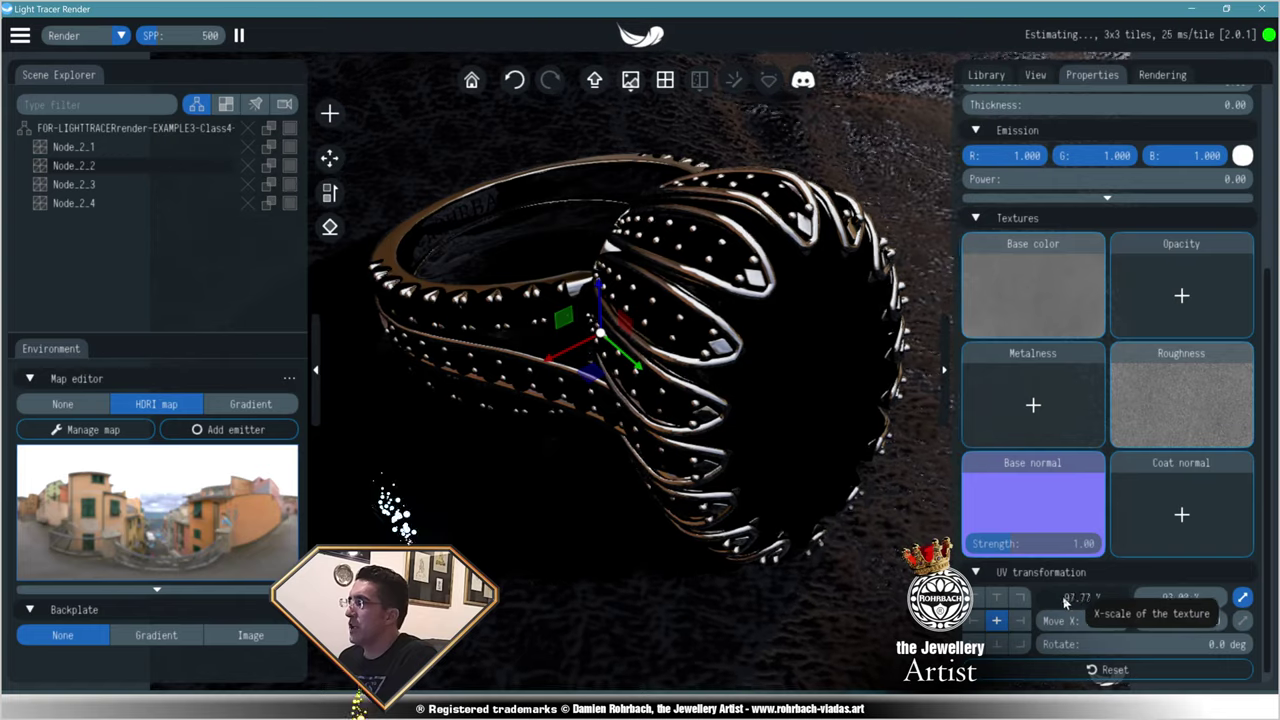
mouse_move(1065, 601)
left_mouse_down()
mouse_move(1105, 593)
mouse_move(1033, 599)
mouse_move(1073, 603)
left_mouse_up()
double_click(1070, 600)
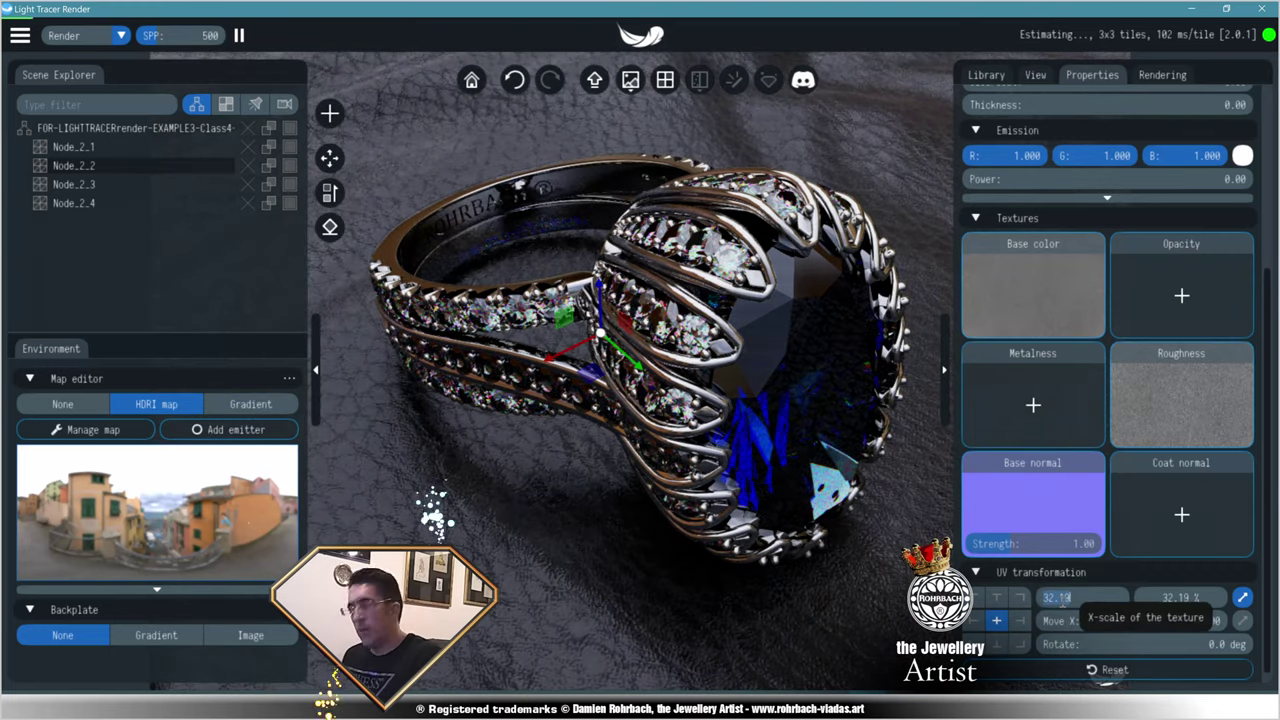
type("30")
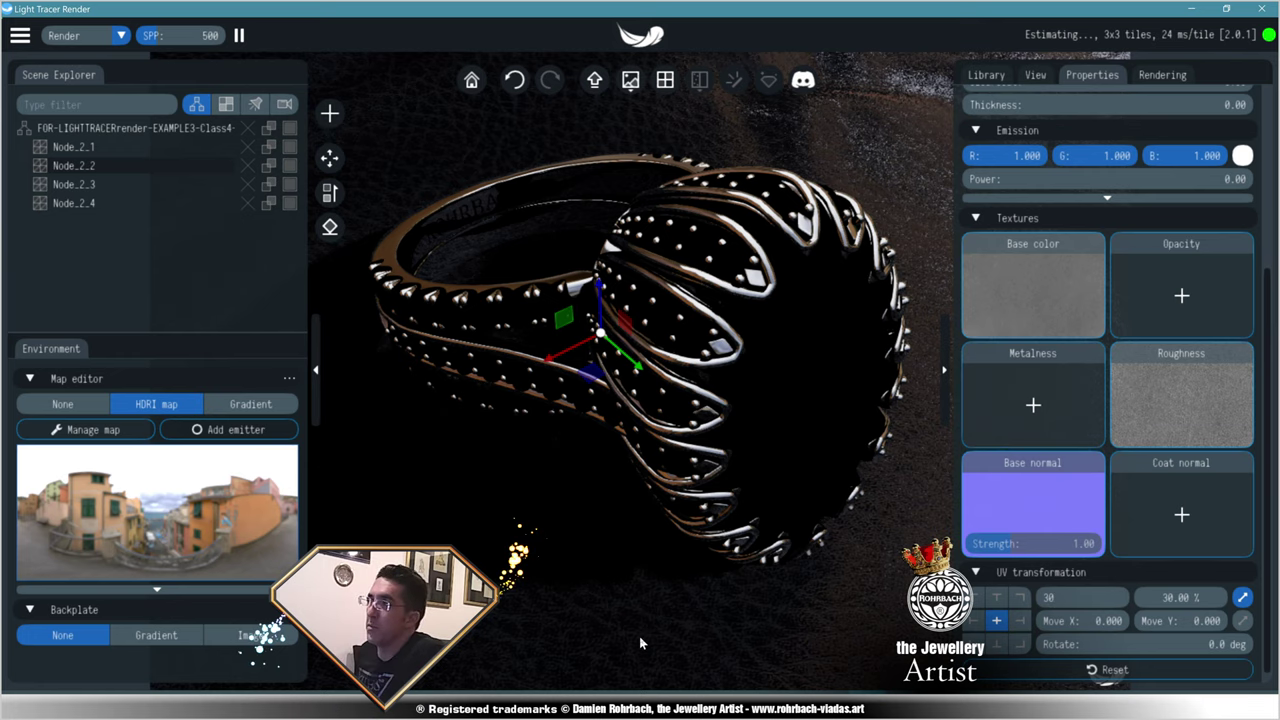
left_click(1060, 597)
type("25")
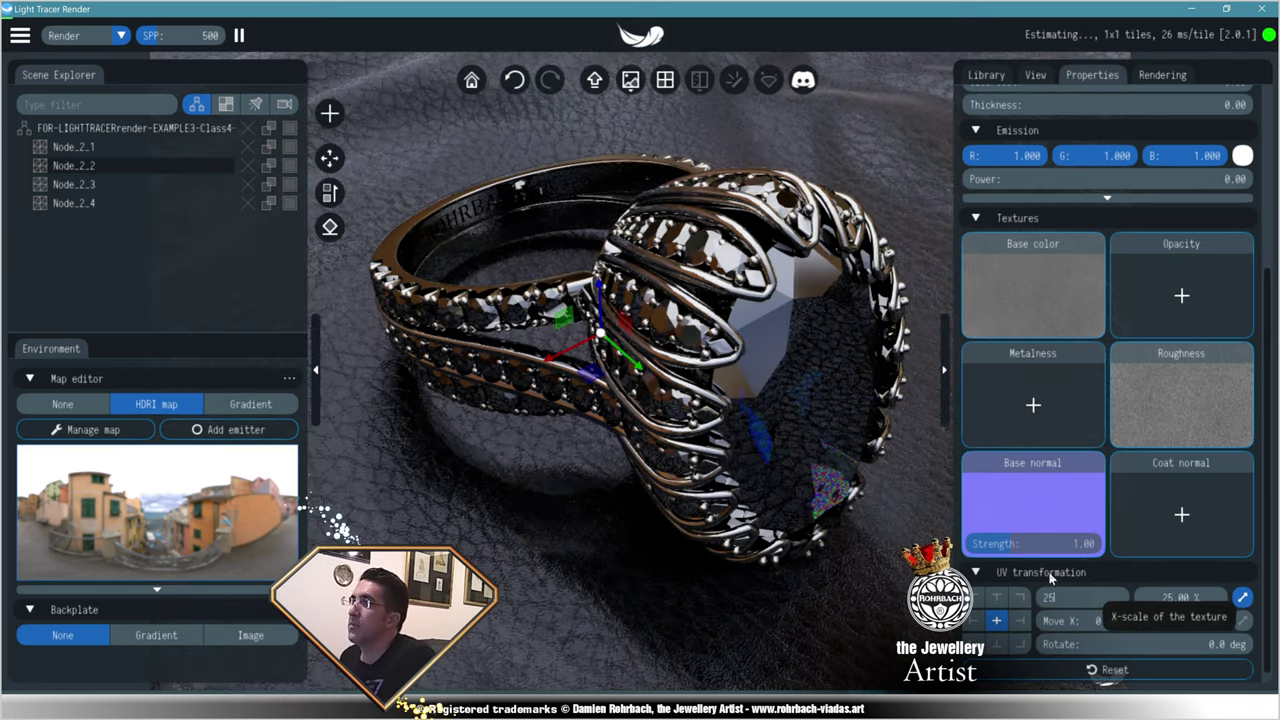
key("Return")
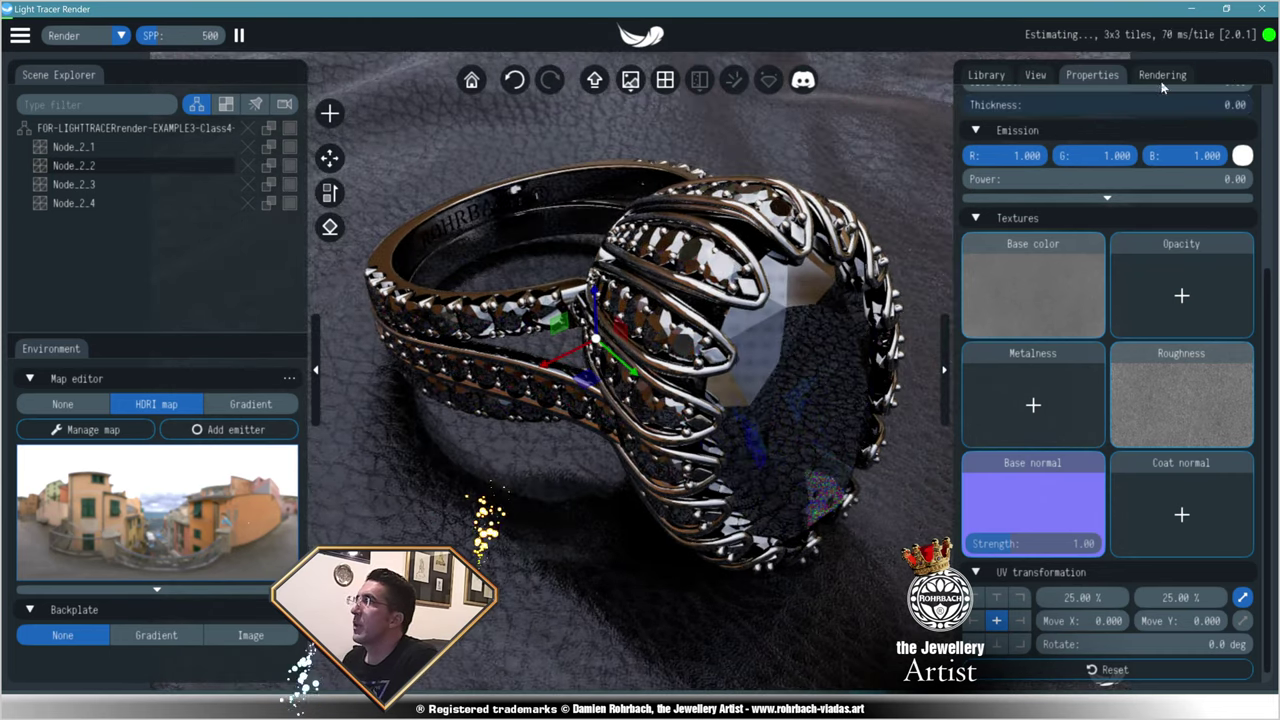
left_click(1162, 76)
- Set Max bounces to 32 and switch the renderer to path guiding
left_click(1129, 612)
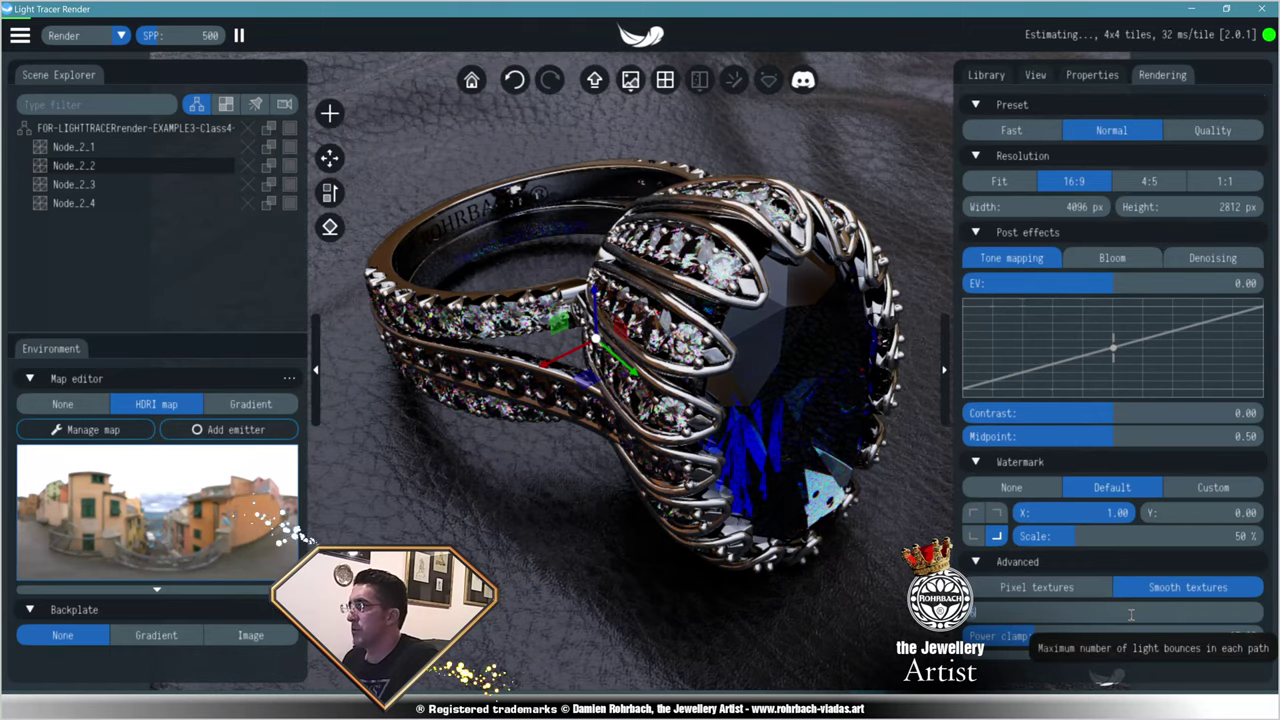
scroll(1135, 615, "down", 2)
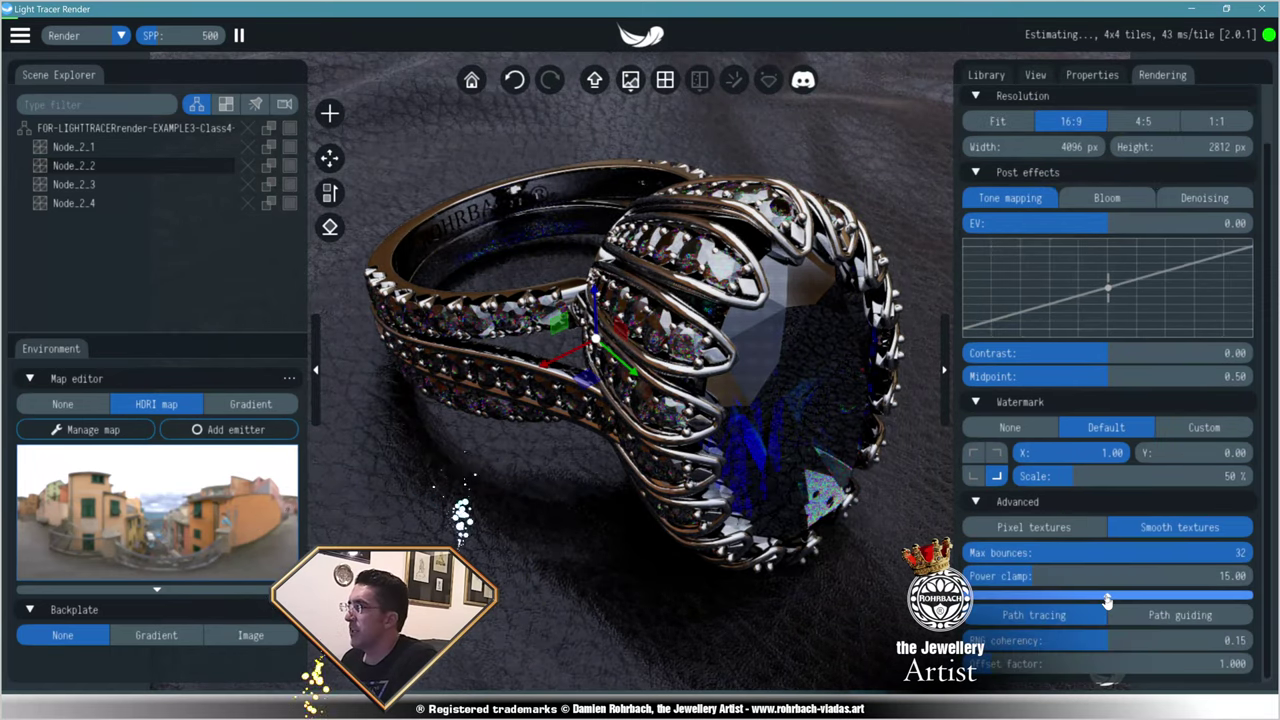
left_click(1170, 616)
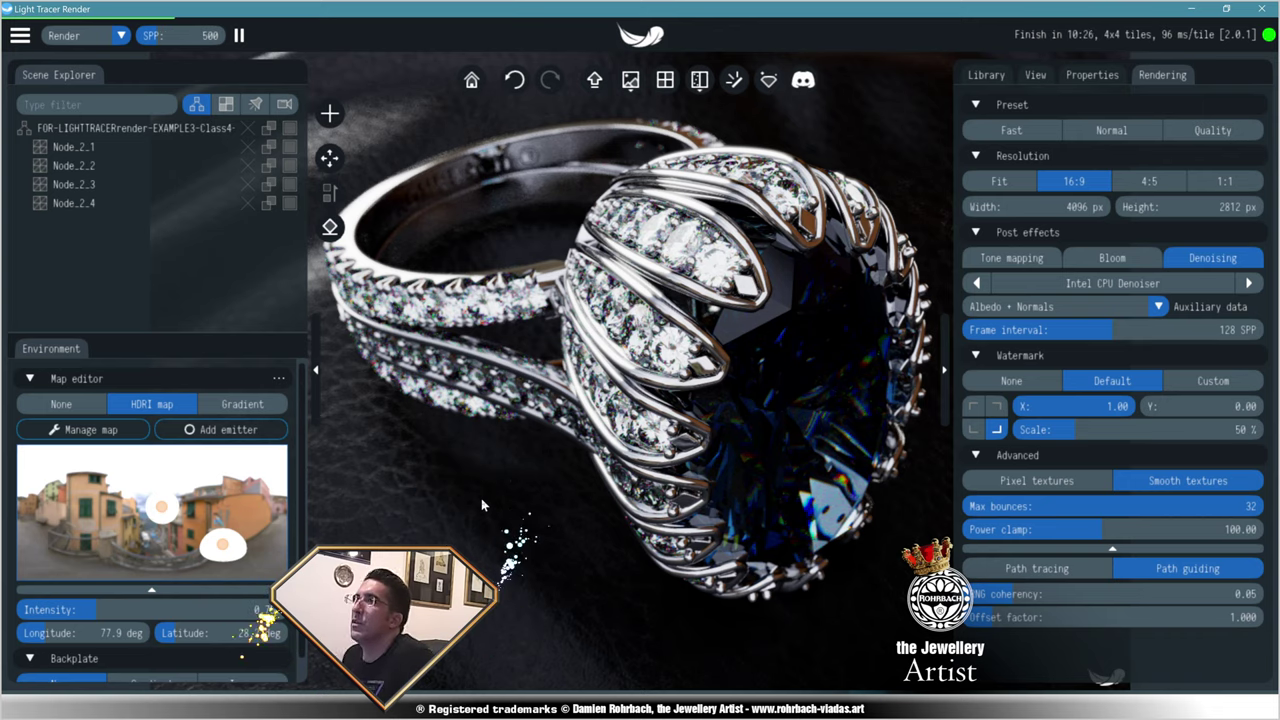
- Enter 1200 as the target samples per pixel in the top bar
left_click(180, 35)
type("1200")
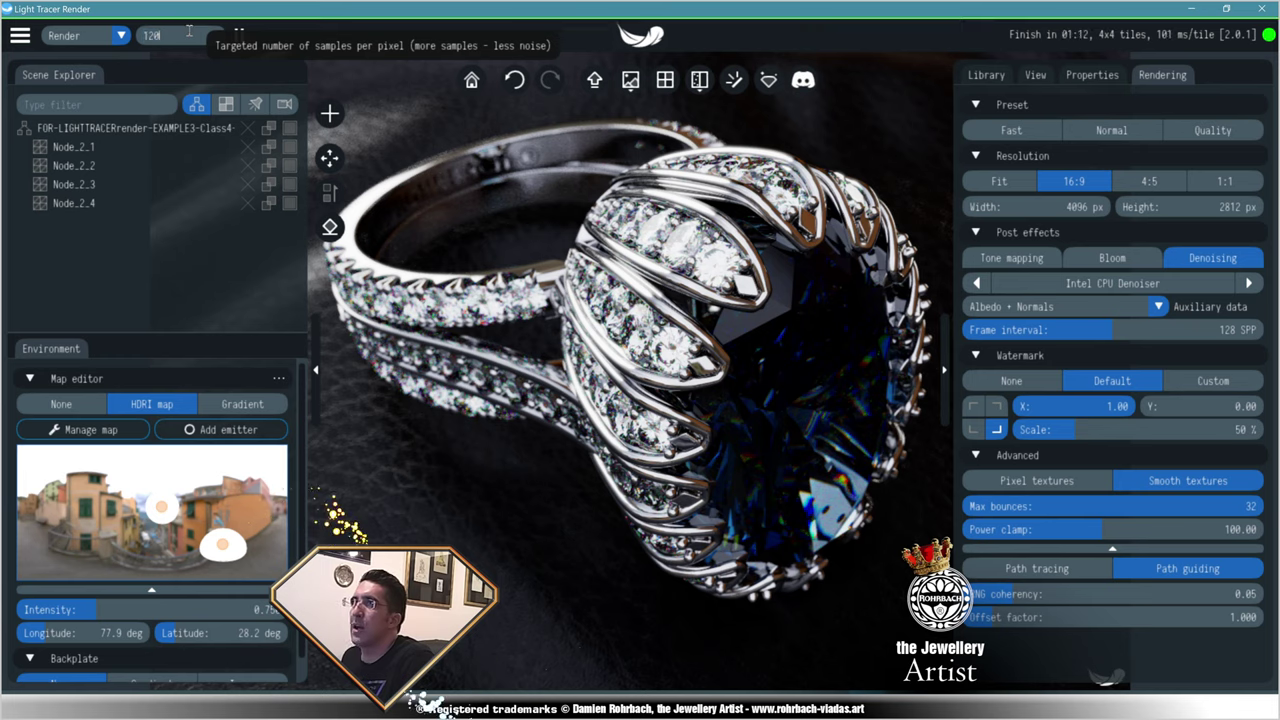